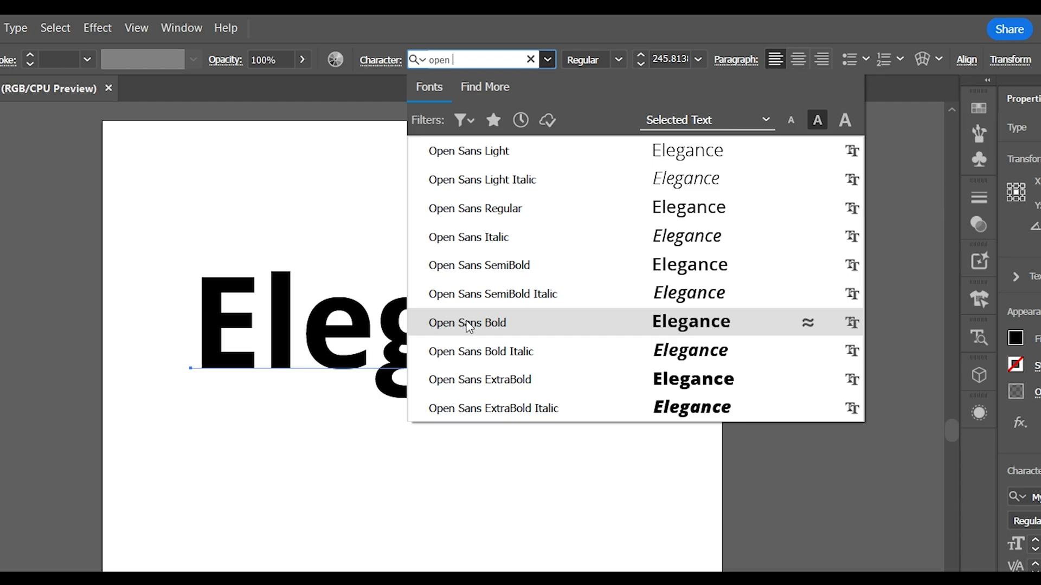
Step: Set the Elegance text in Open Sans Bold and scale it down to about 185.6 pt
click(467, 323)
click(396, 485)
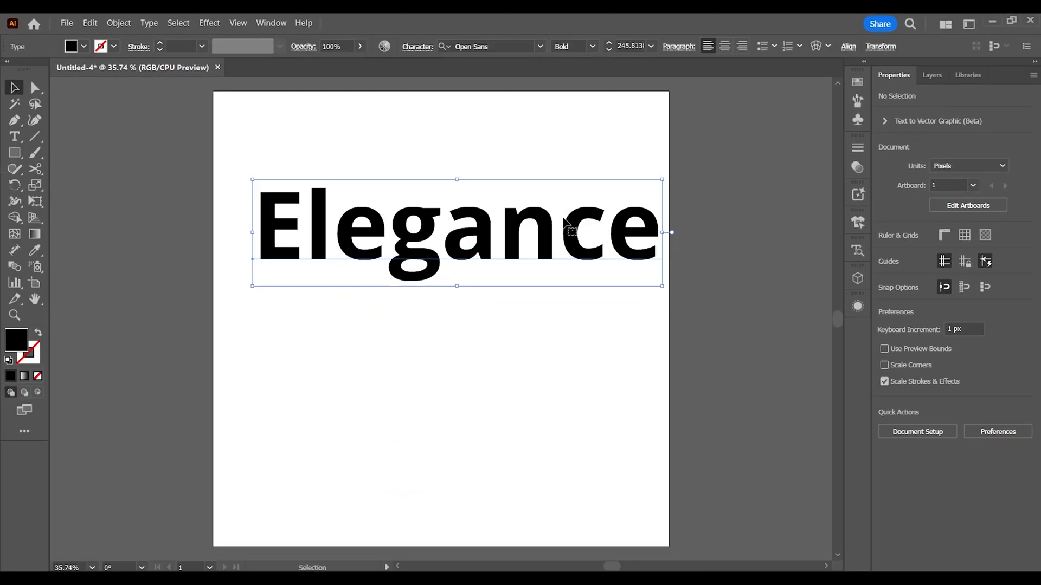
drag(662, 178, 606, 215)
Step: Duplicate the Elegance text directly below the original and change the copy to read "Jewels"
drag(417, 259, 451, 343)
double_click(305, 316)
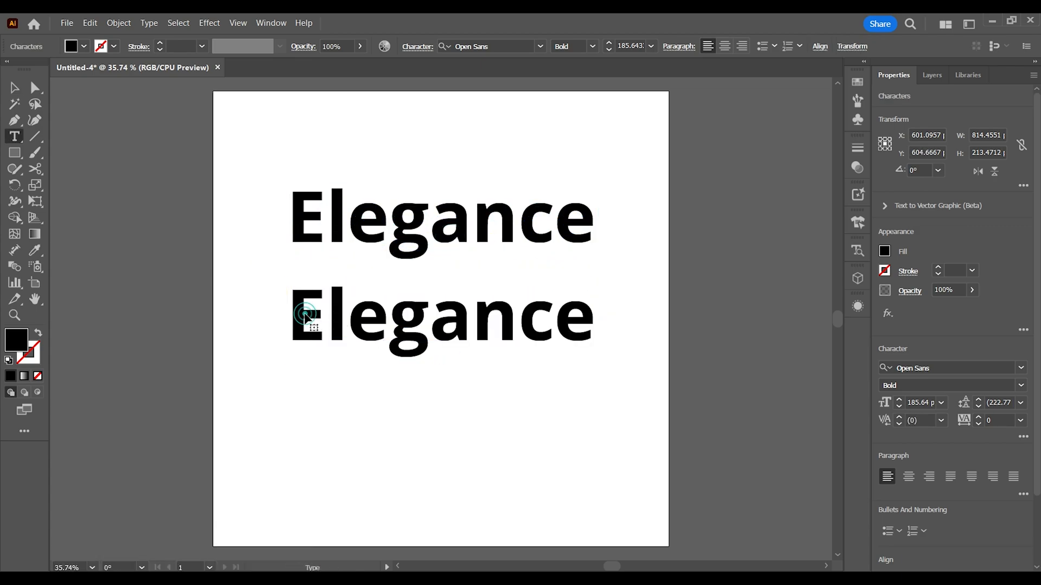
drag(298, 312, 610, 298)
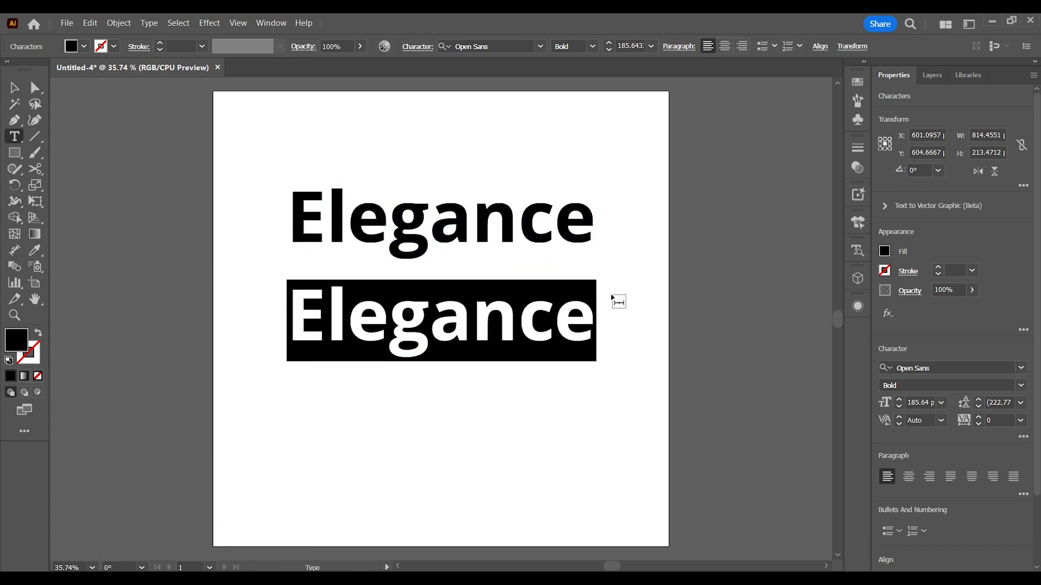
text(Jewel)
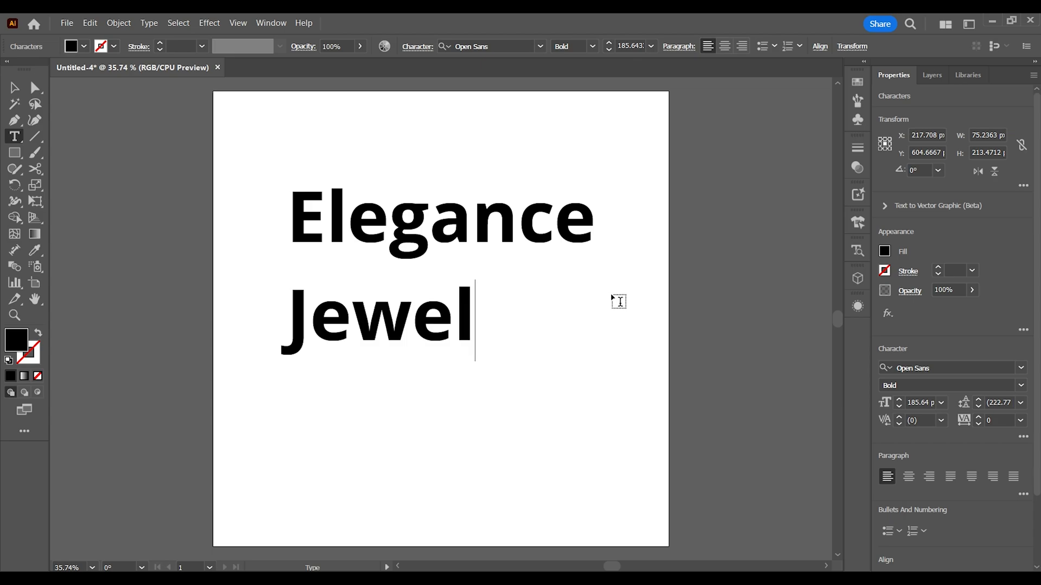
text(s)
key(Escape)
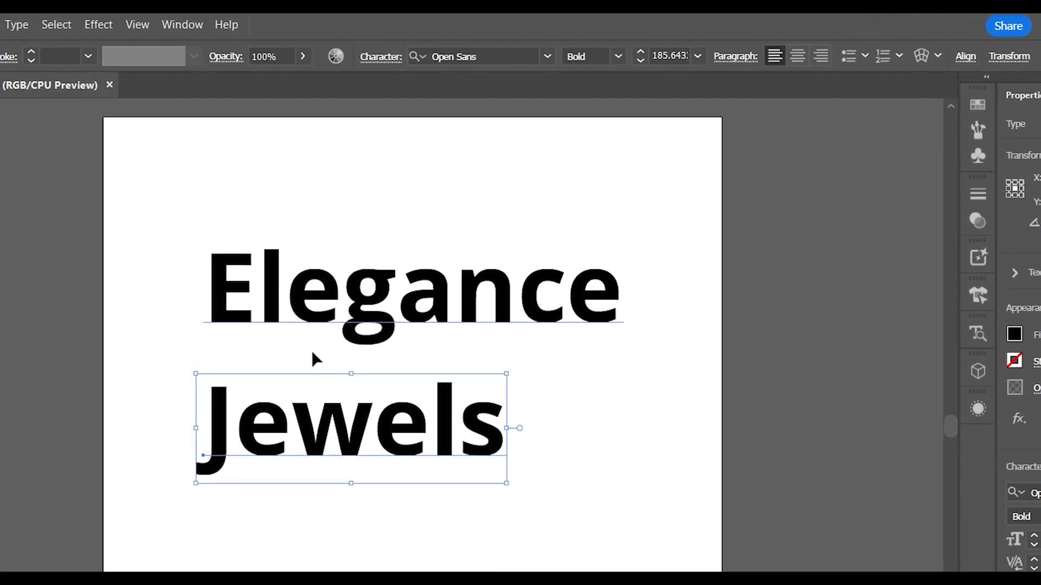
Step: Change the Jewels text to the Light weight and move it up, roughly centred under Elegance
click(618, 57)
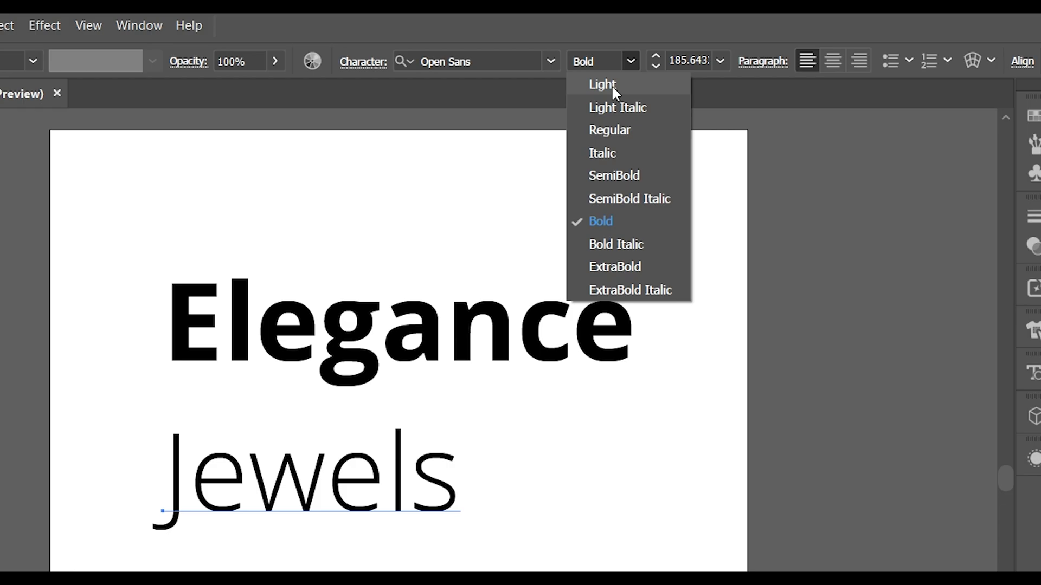
click(612, 85)
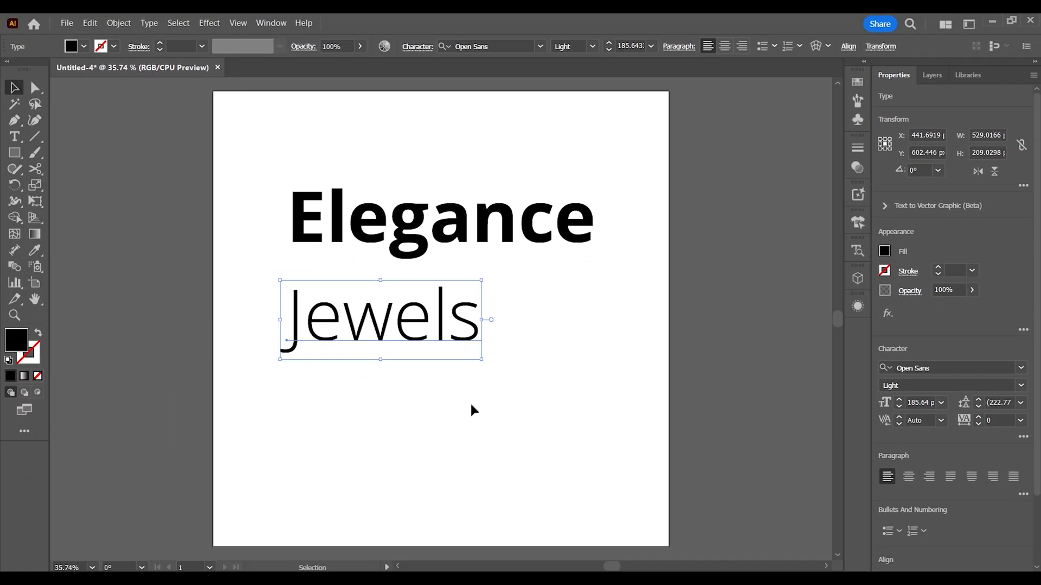
click(472, 407)
drag(378, 337, 438, 321)
Step: Set the tracking of the Jewels text to 300
click(417, 47)
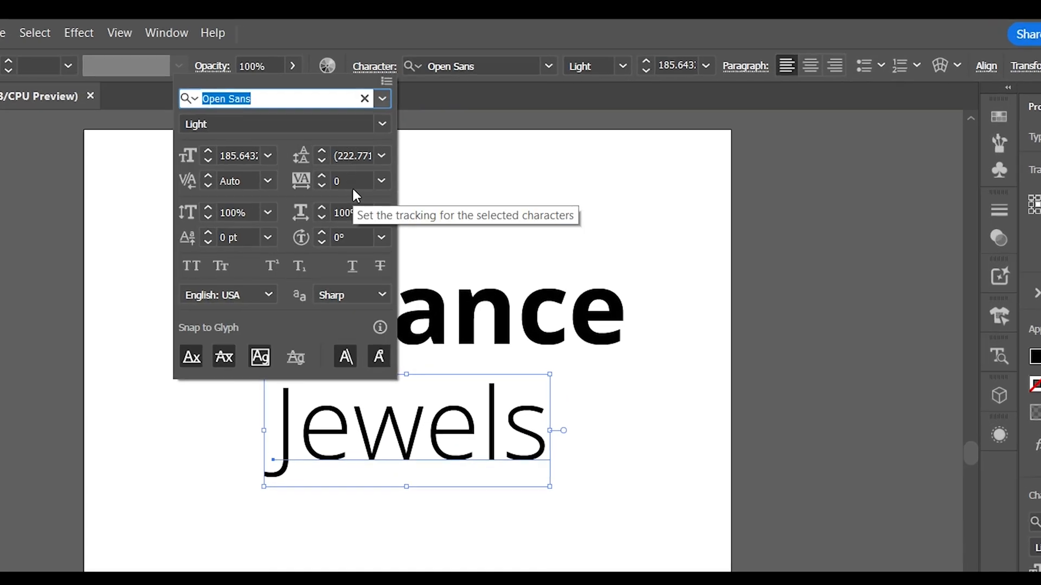
click(352, 182)
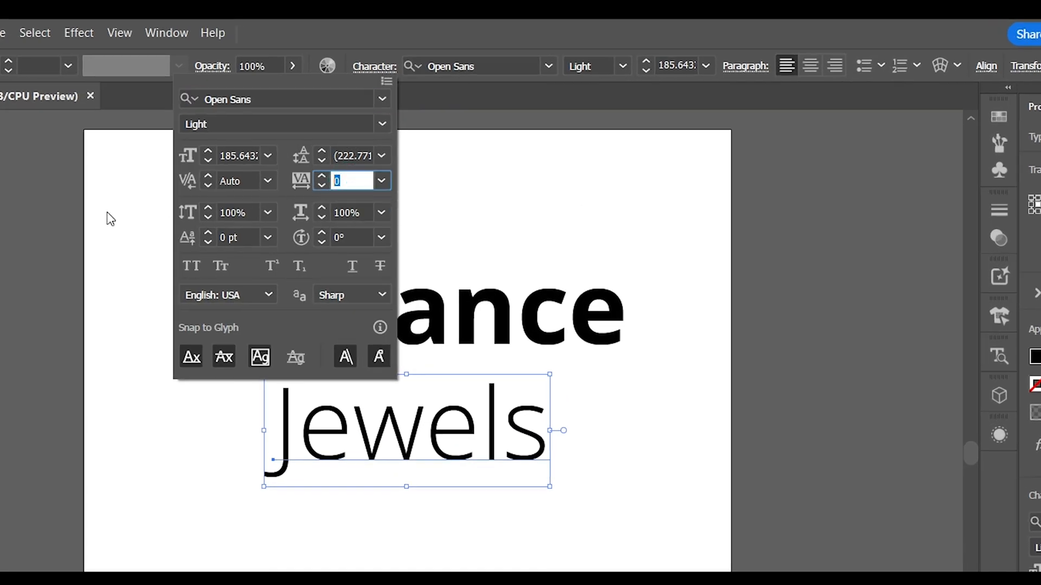
text(30)
key(Return)
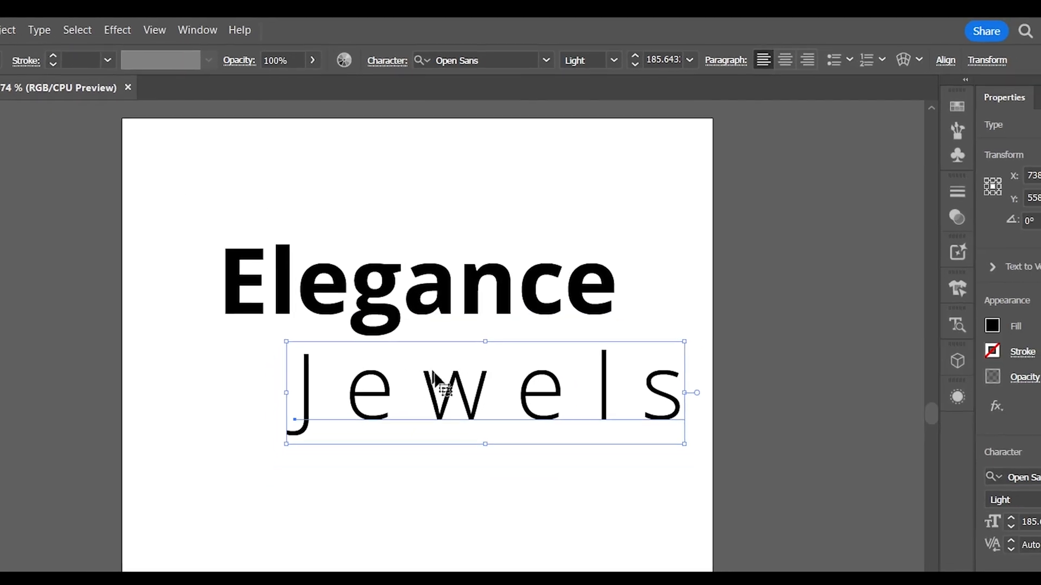
Step: Position Jewels beneath Elegance and scale it down slightly so its right edge lines up with the word above
drag(586, 395, 523, 388)
drag(523, 275, 523, 276)
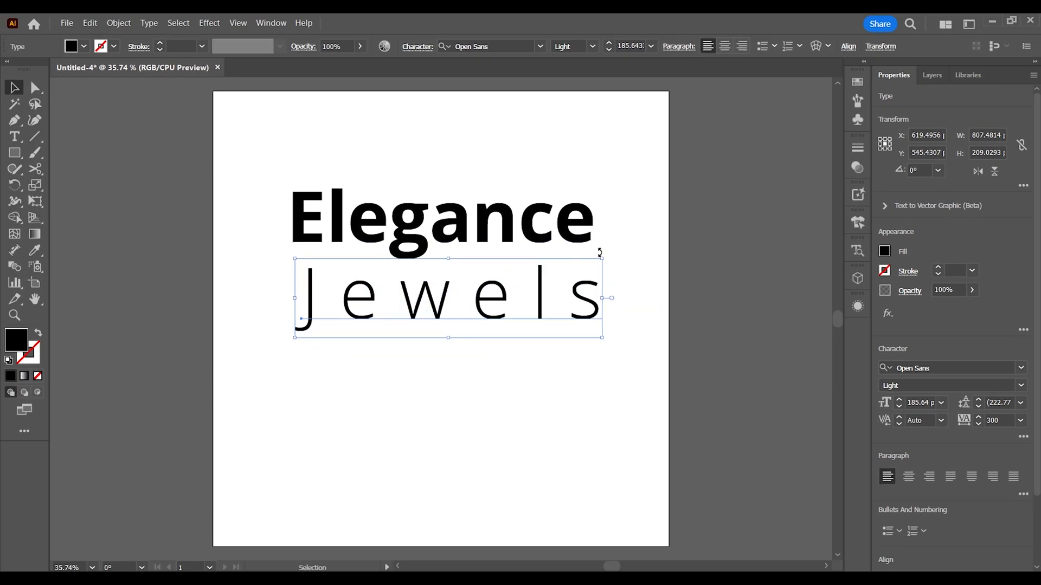
drag(604, 257, 596, 259)
Step: Select both text lines and align their horizontal centres
drag(285, 174, 504, 303)
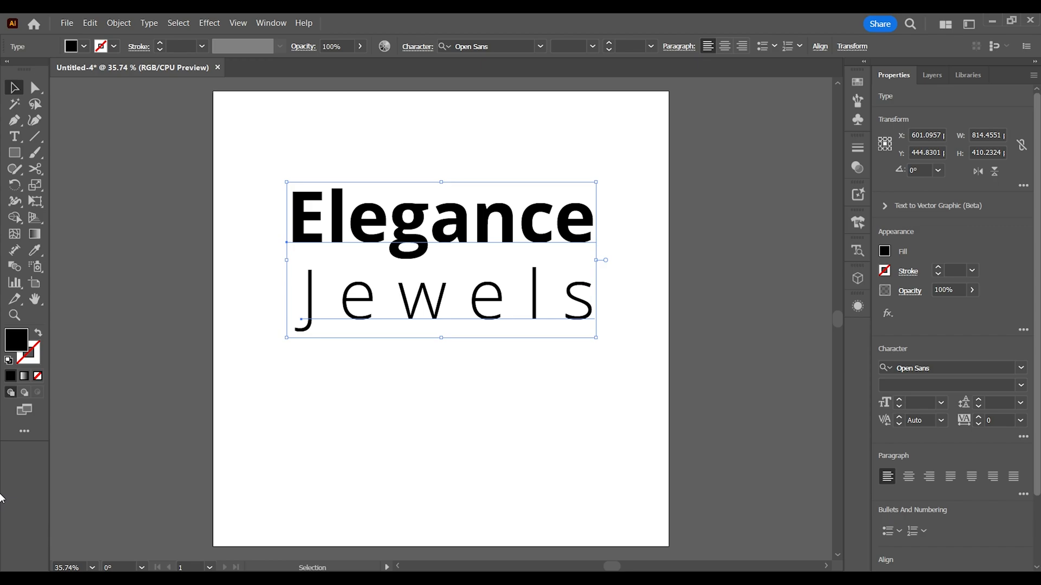
scroll(1038, 512, down, 1)
scroll(1038, 512, down, 1)
click(931, 499)
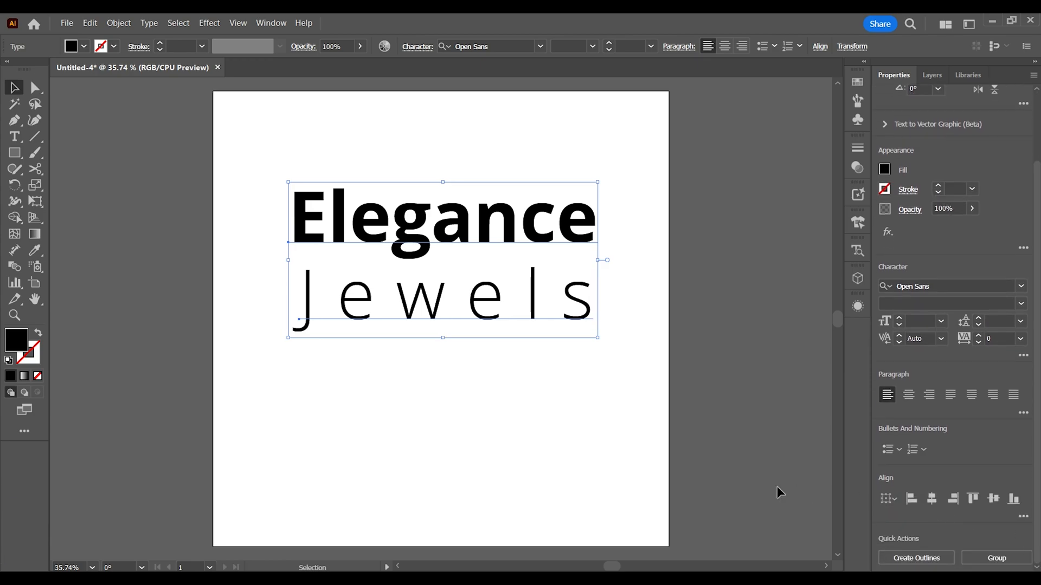
Step: Move Elegance down closer to Jewels and centre both lines horizontally again
click(492, 447)
drag(416, 243, 417, 256)
click(431, 371)
drag(254, 180, 616, 347)
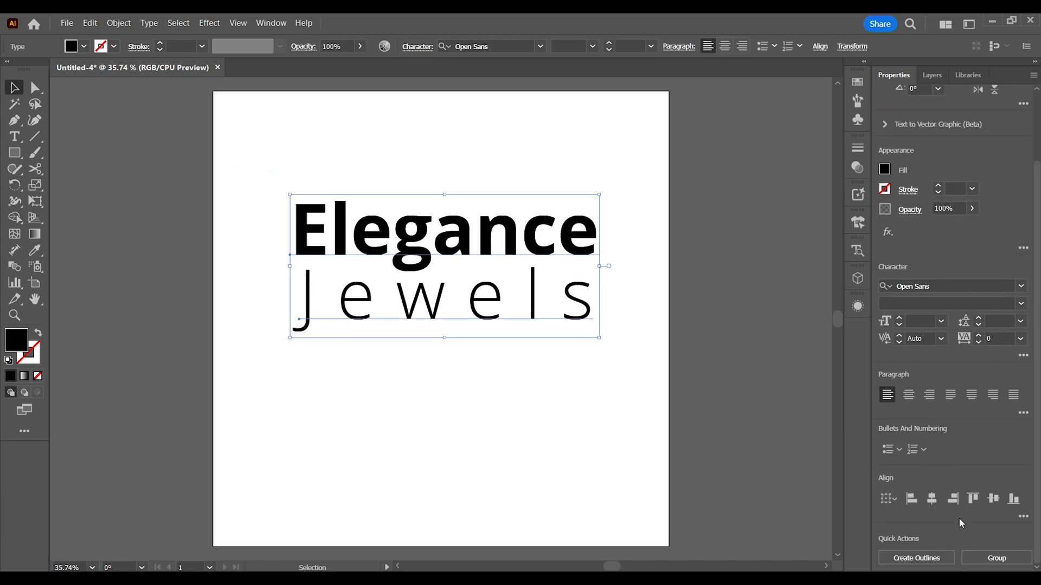
click(931, 499)
Step: Move both text lines together into the lower half of the artboard and deselect them
click(485, 481)
drag(245, 153, 645, 366)
drag(481, 299, 482, 419)
click(482, 192)
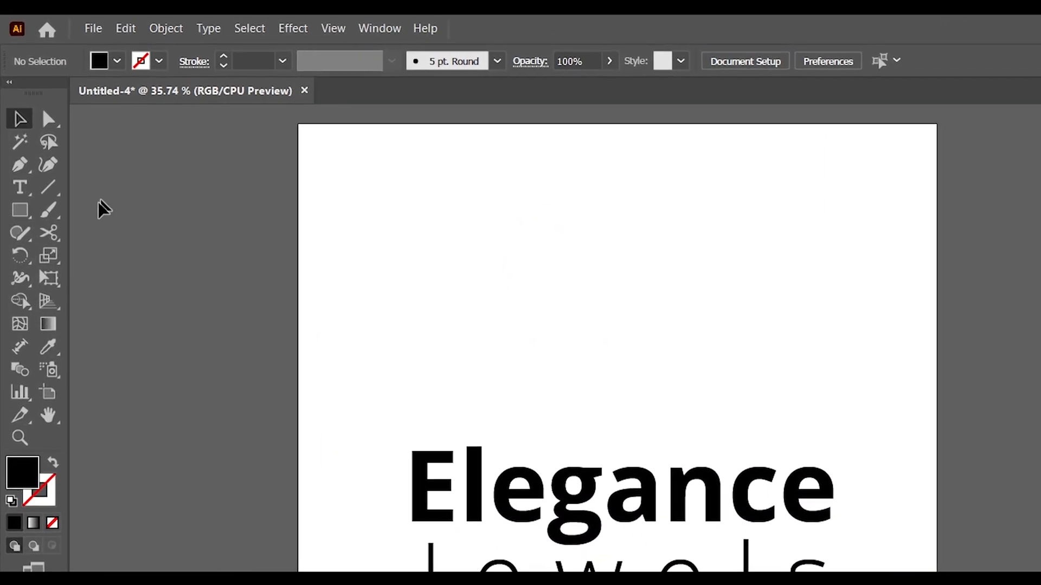
Step: Activate the Pen tool with no fill and a black 1 pt stroke
drag(20, 165, 76, 177)
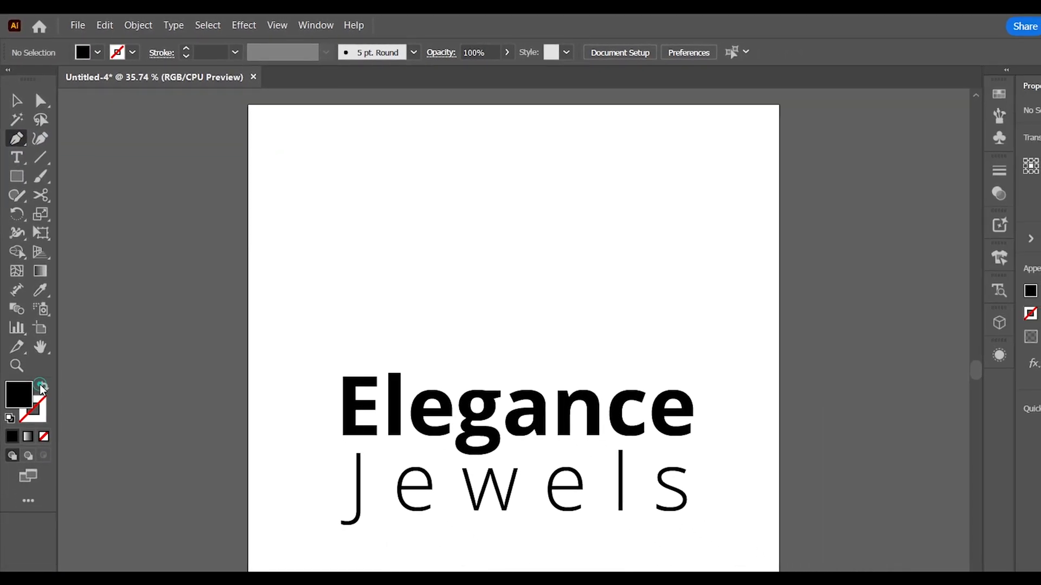
click(41, 386)
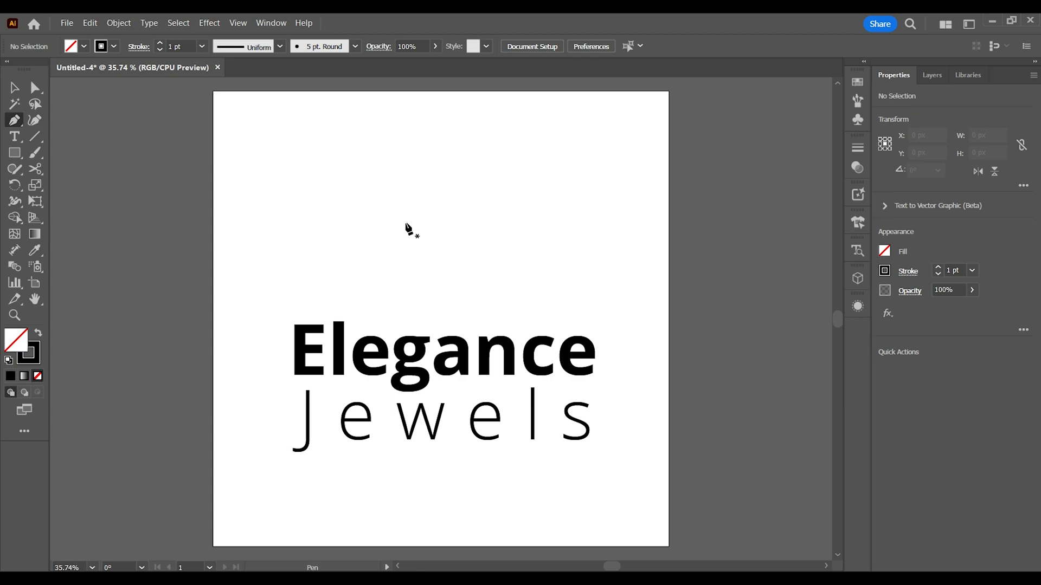
Step: Show the rulers and place a horizontal guide at about Y 277 px and a vertical guide at about X 607 px
key(ctrl+r)
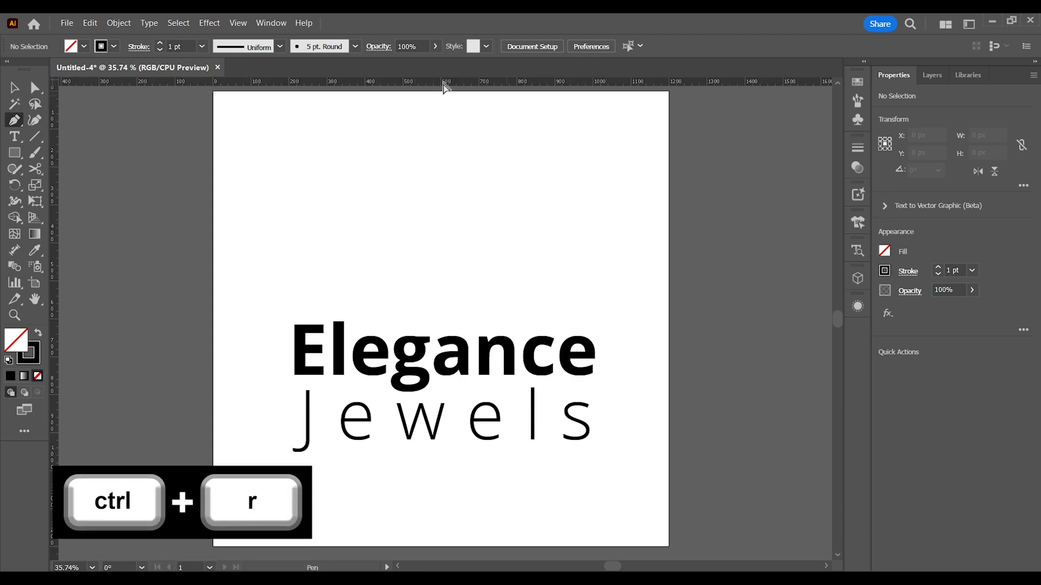
drag(443, 94, 443, 196)
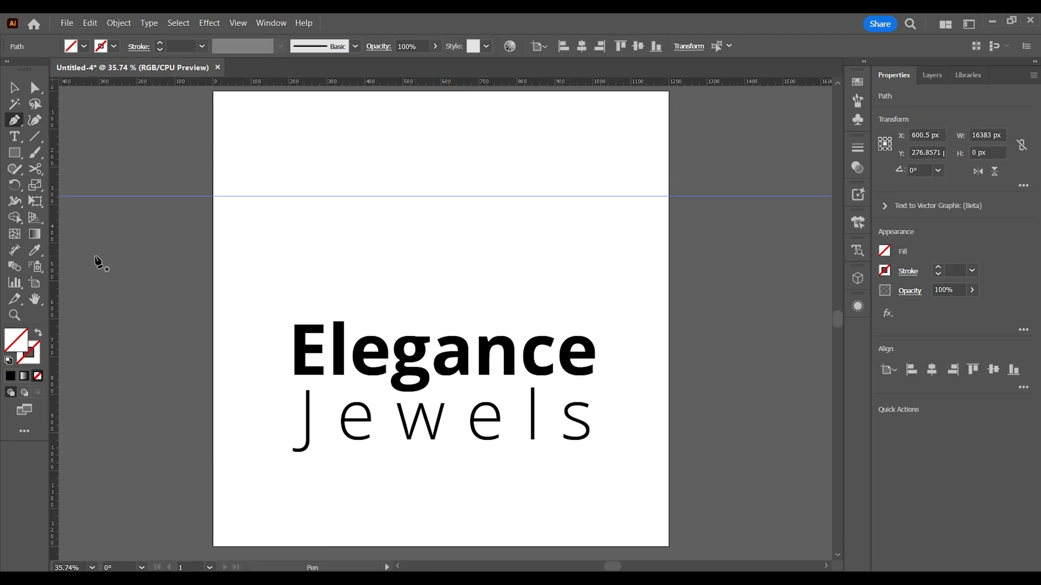
drag(58, 266, 443, 255)
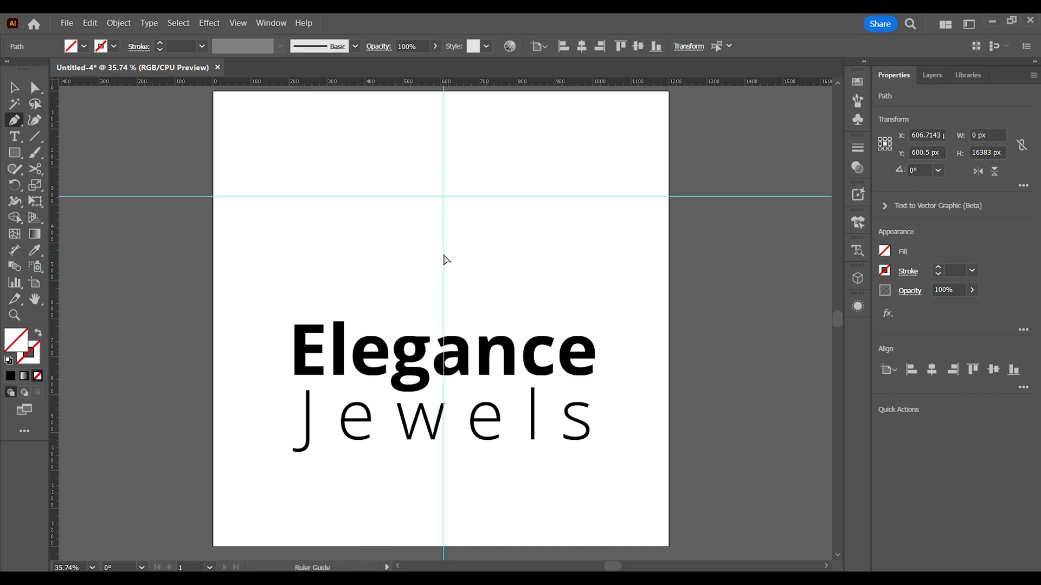
Step: Draw the diamond's V-shaped lower sides between the horizontal guide and a bottom point on the vertical guide at about Y 550 px
click(367, 196)
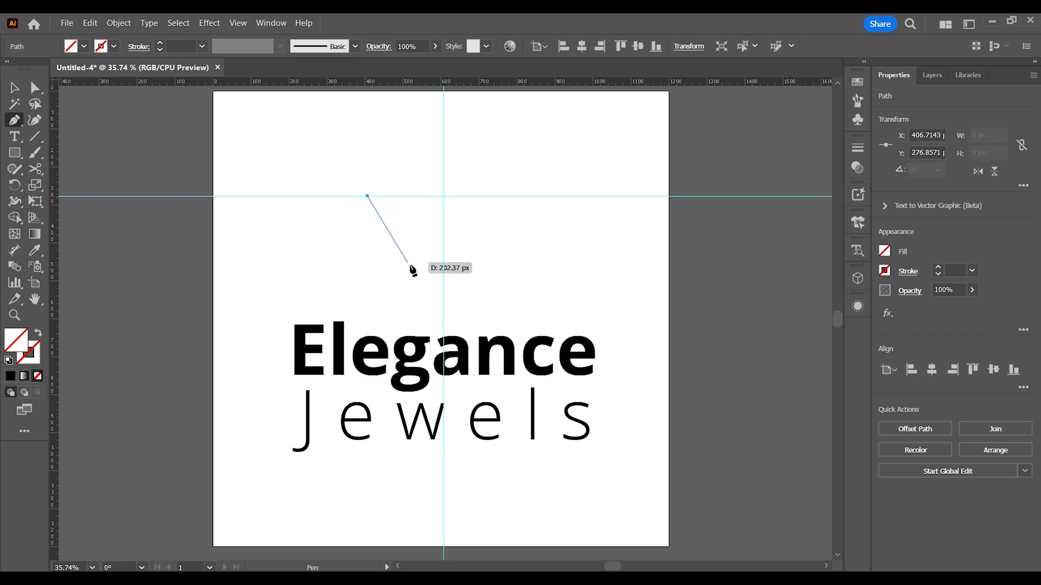
click(443, 299)
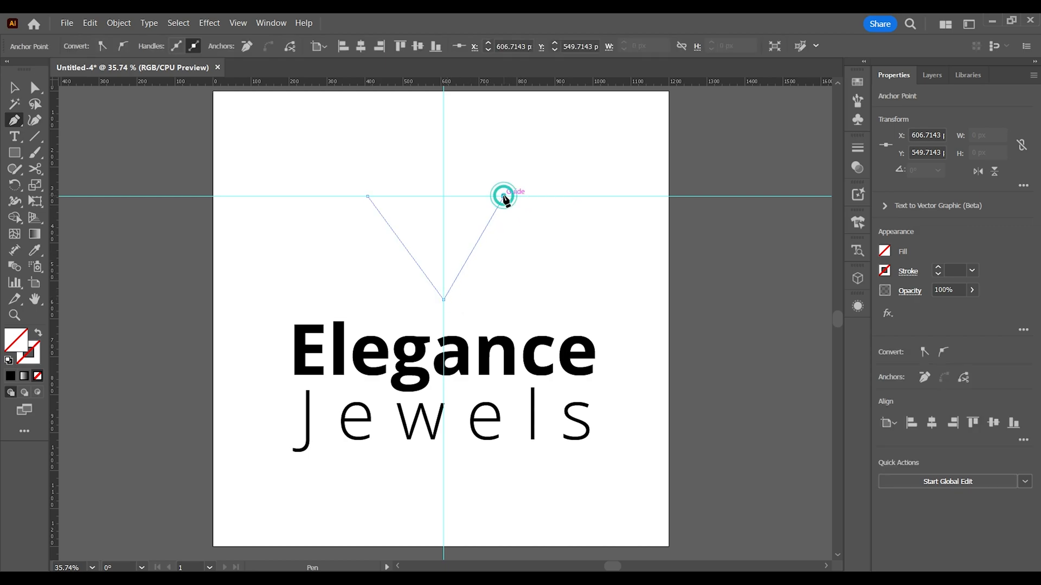
click(503, 196)
key(ctrl+z)
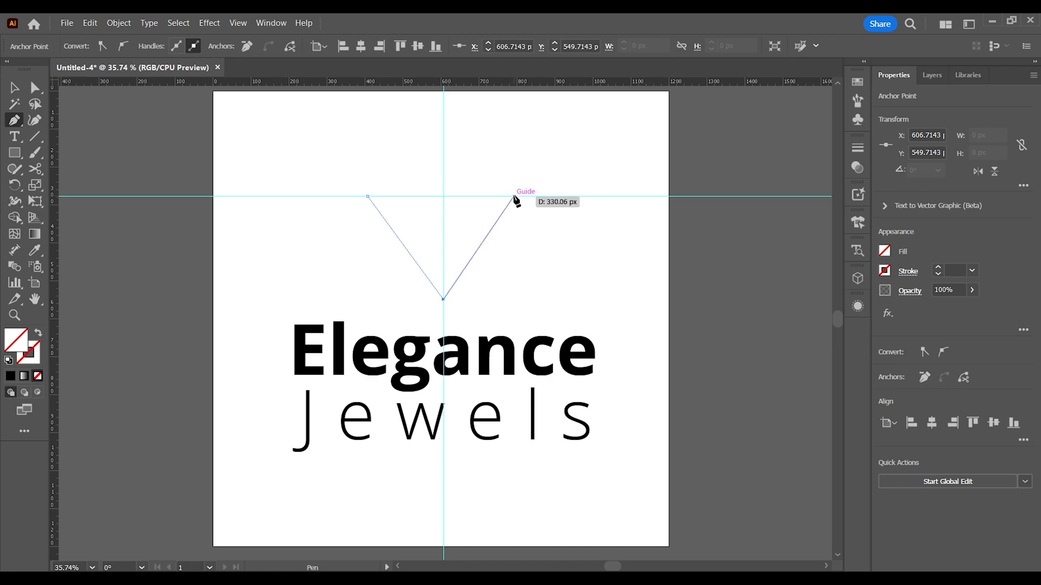
click(513, 196)
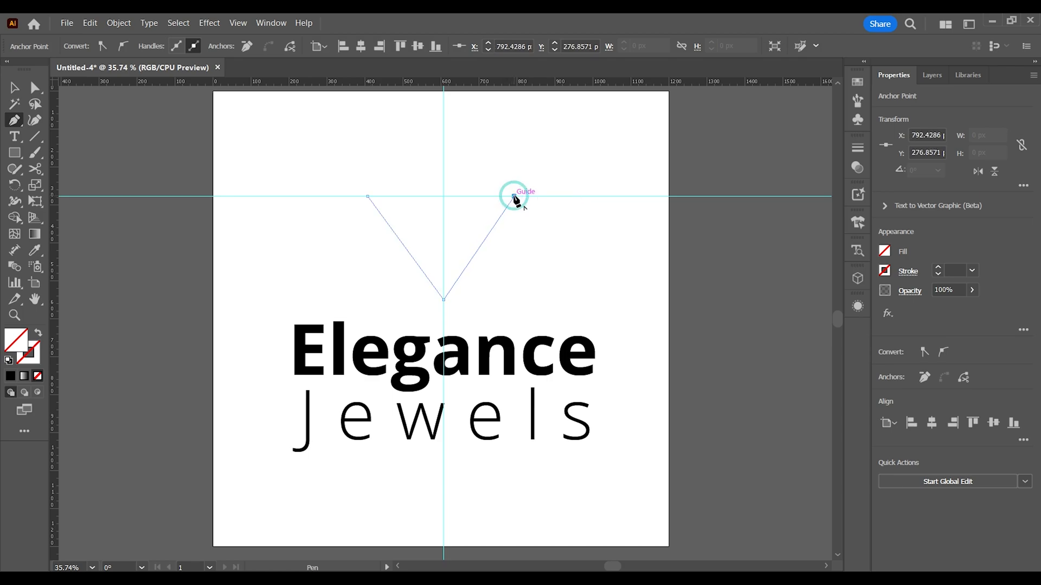
Step: Close the diamond outline with two slanted upper sides and a flat top edge at about Y 183 px
click(494, 160)
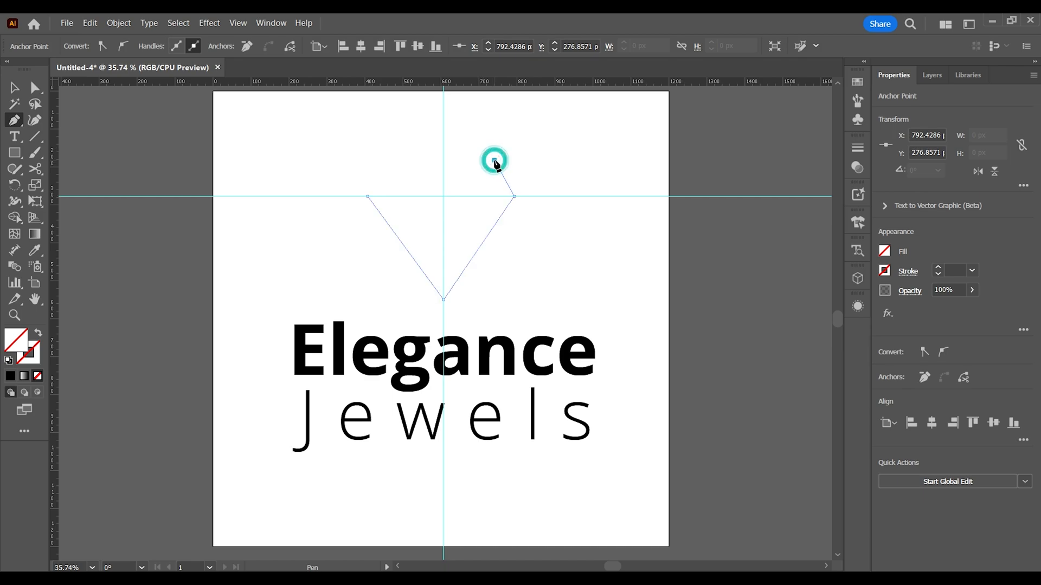
click(402, 160)
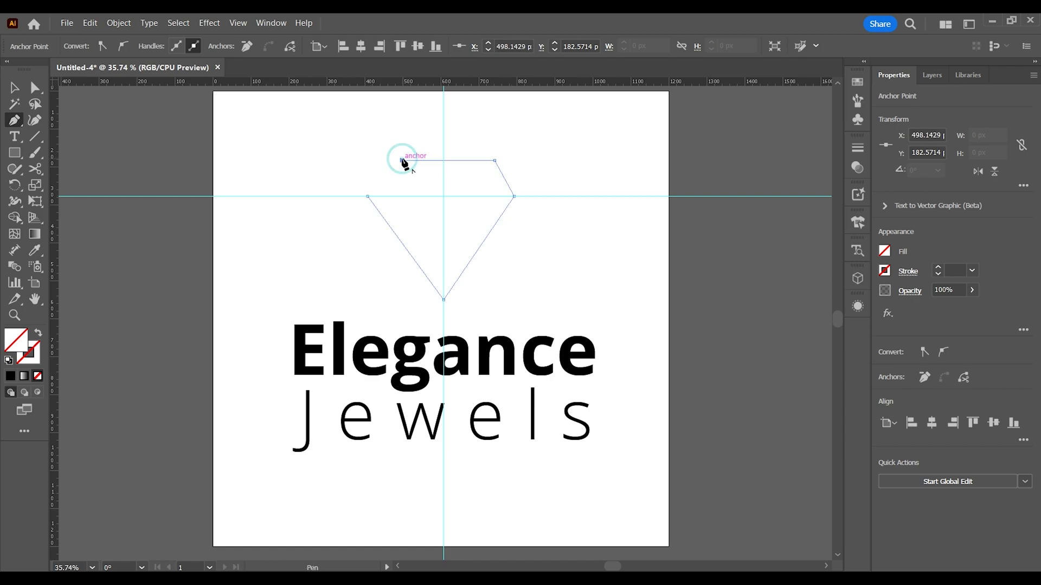
click(368, 196)
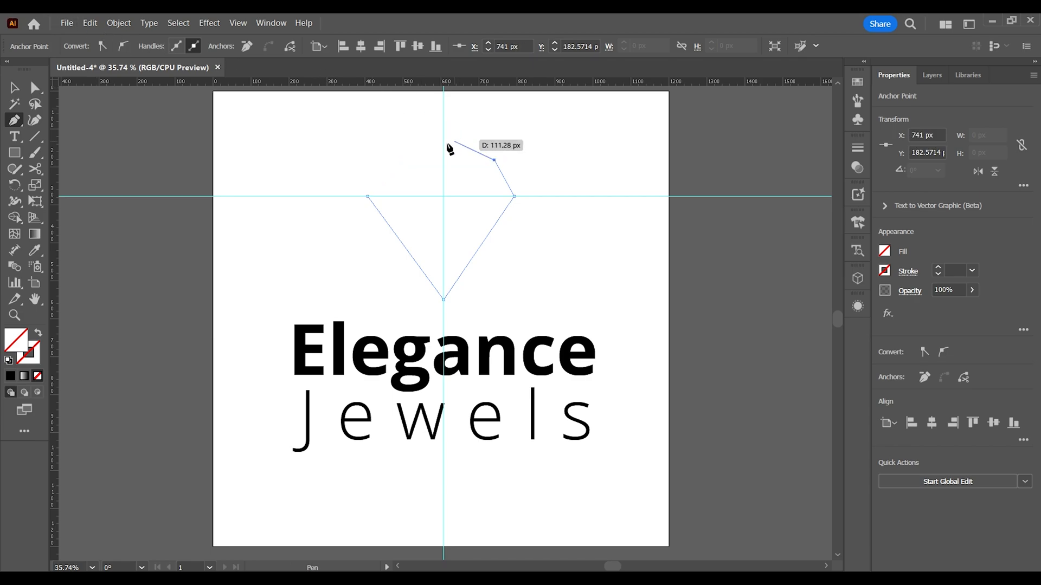
click(395, 161)
click(367, 196)
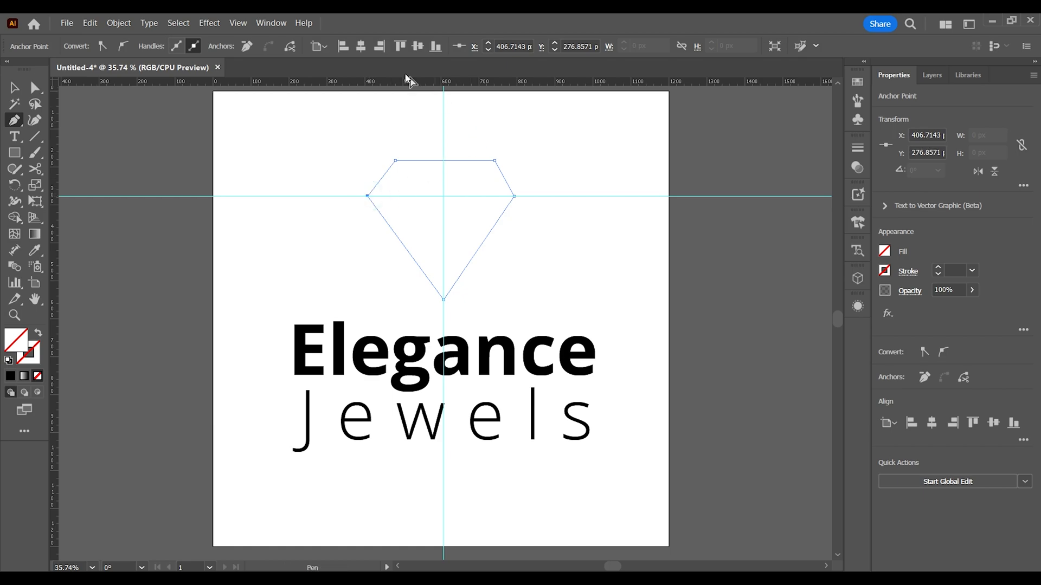
Step: Apply a black stroke to the diamond outline
click(14, 87)
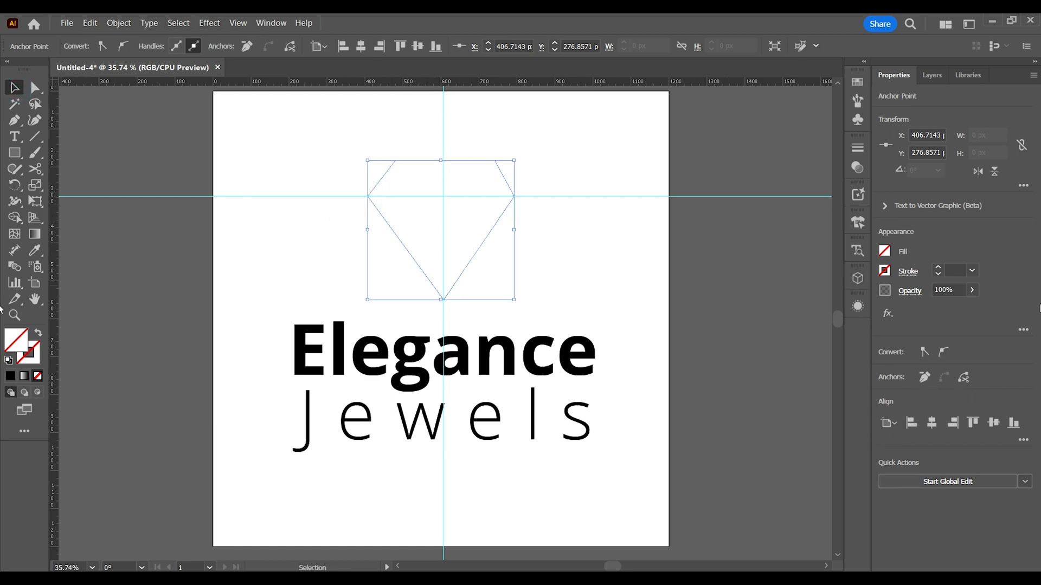
click(885, 272)
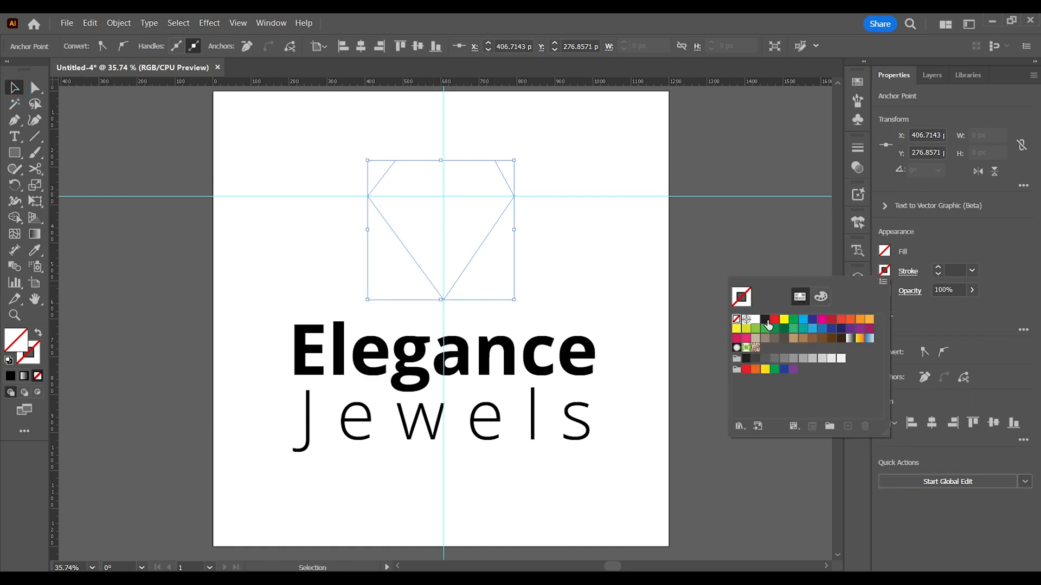
click(765, 320)
click(616, 265)
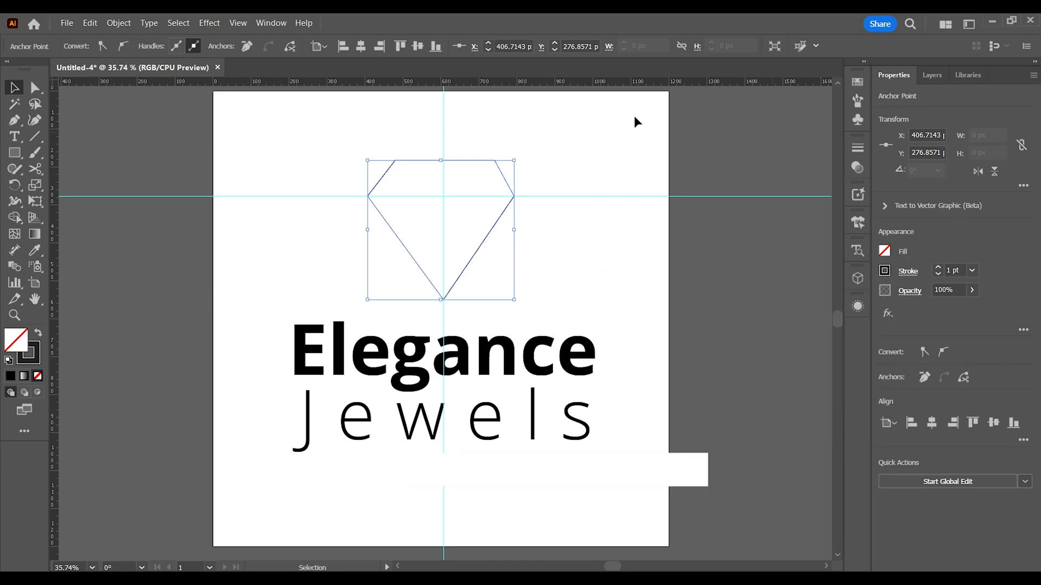
Step: Draw a straight horizontal line with the Pen tool between the diamond's two outer side corners
click(14, 315)
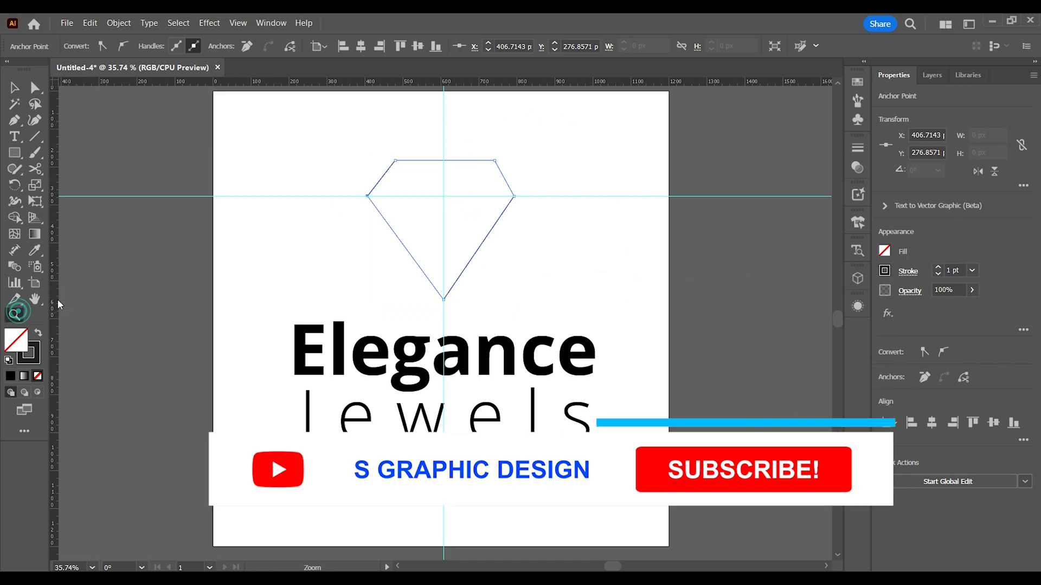
click(418, 202)
click(474, 290)
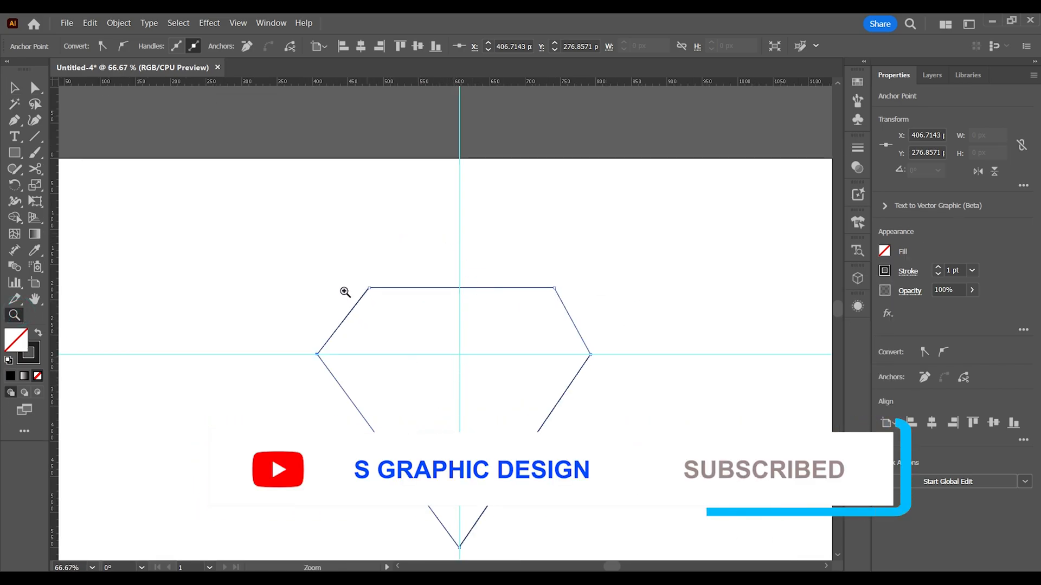
key(ctrl+shift+a)
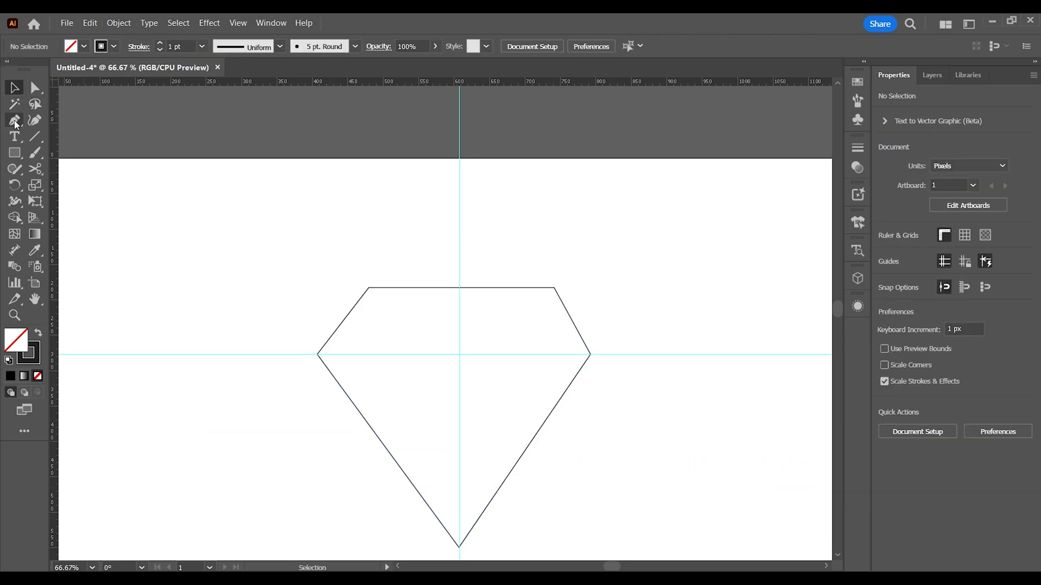
click(14, 119)
click(71, 119)
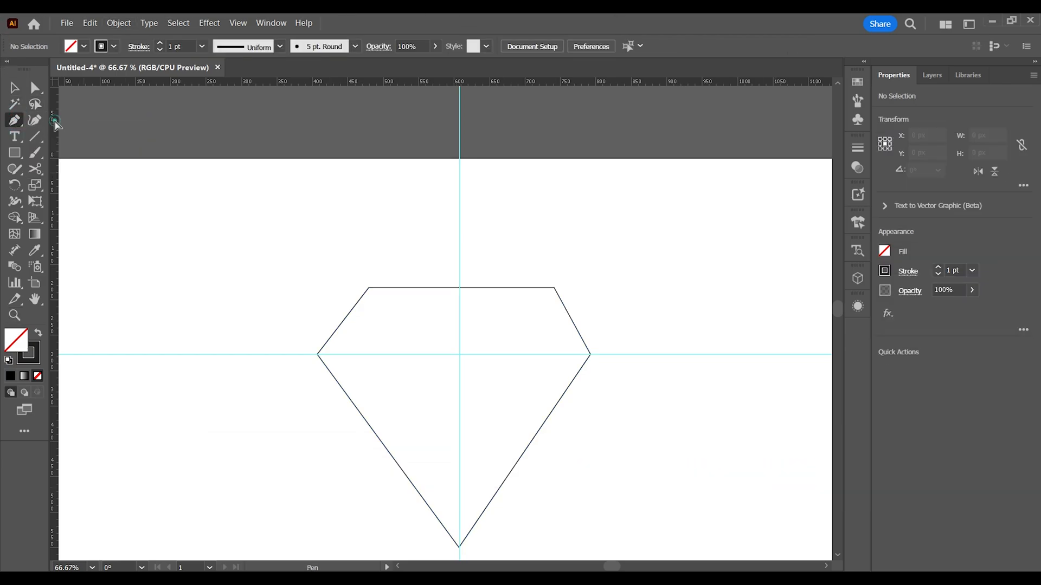
click(317, 355)
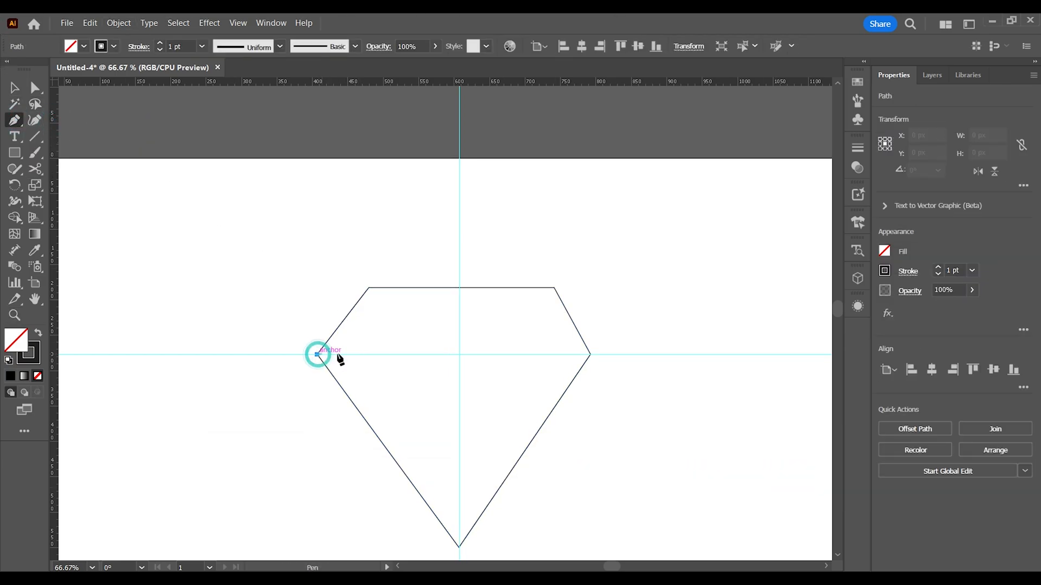
click(589, 356)
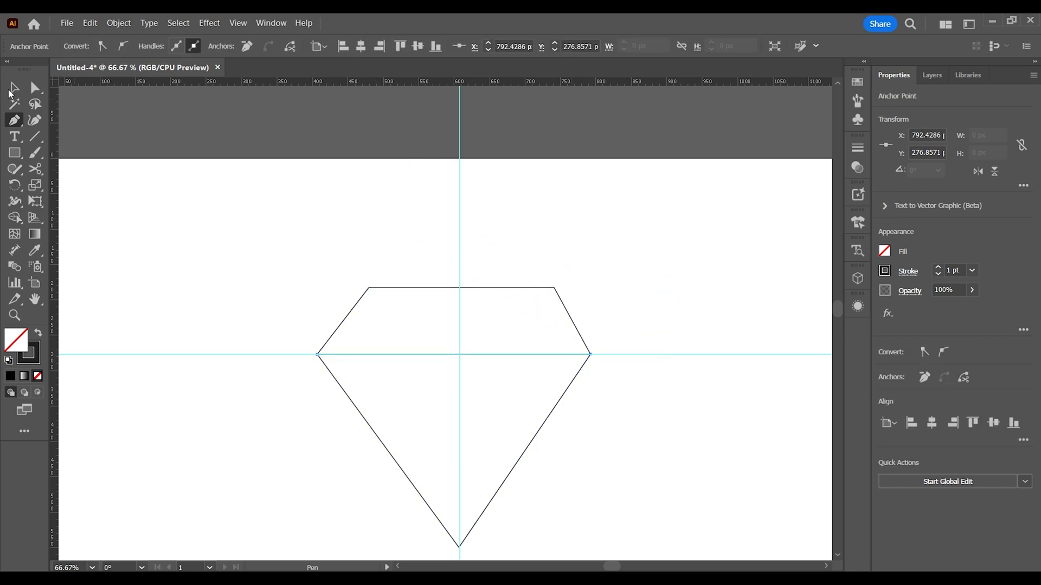
click(14, 87)
click(262, 303)
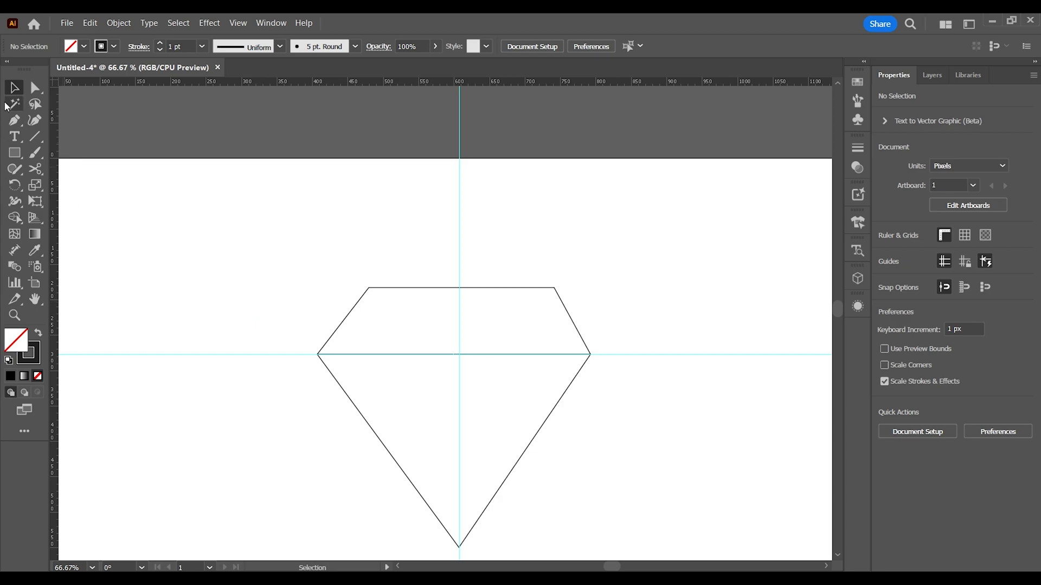
Step: Draw a V-shaped facet line from the diamond's upper-left corner down to its bottom point and up to its upper-right corner
drag(19, 126, 48, 116)
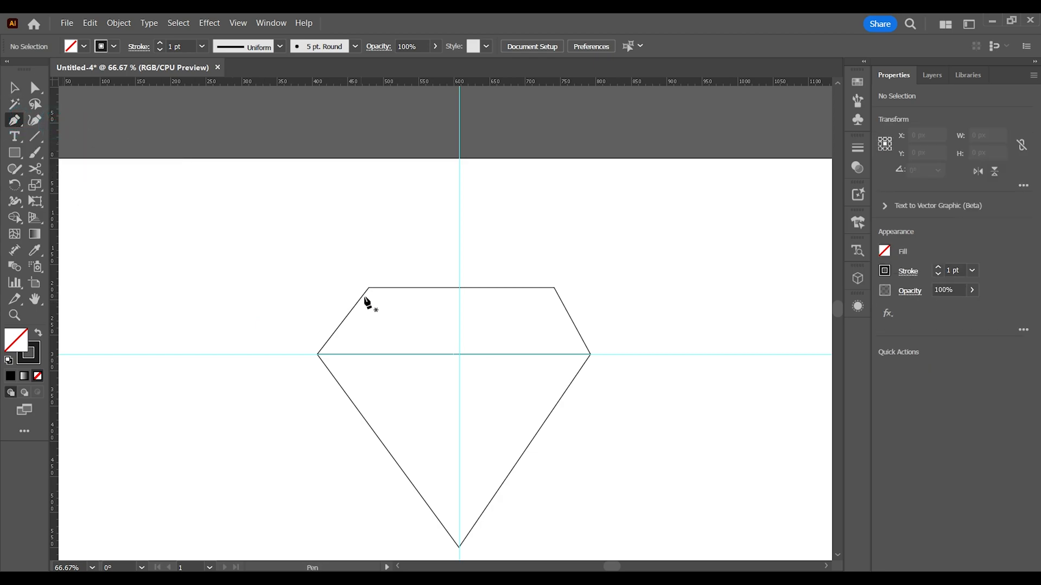
click(369, 287)
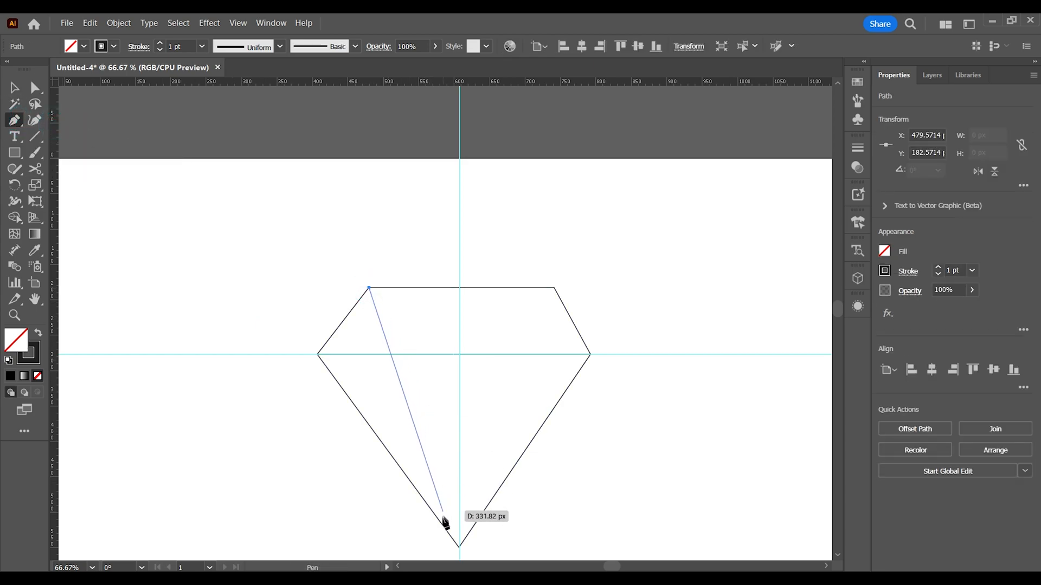
click(459, 547)
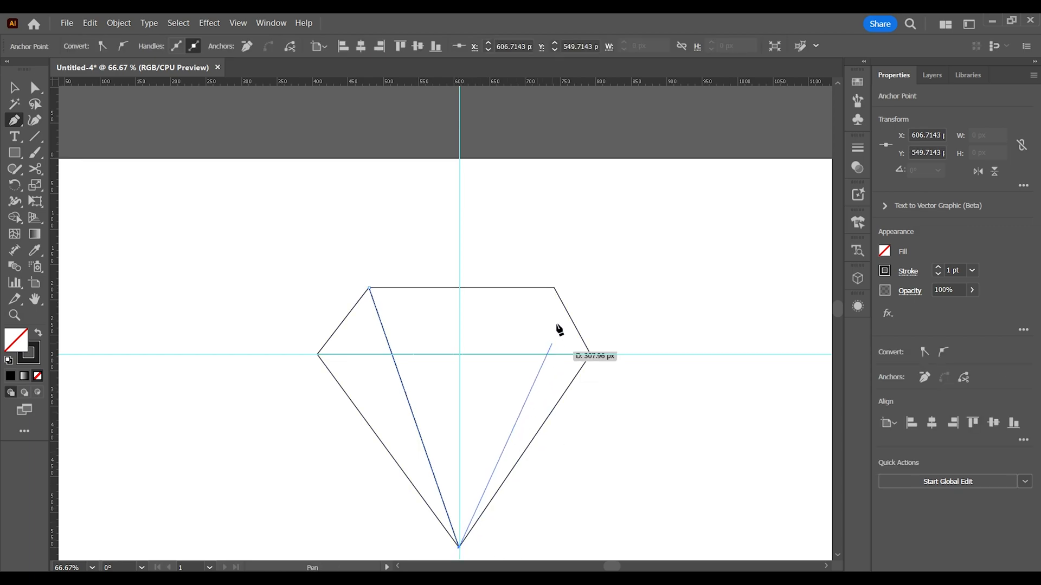
click(554, 288)
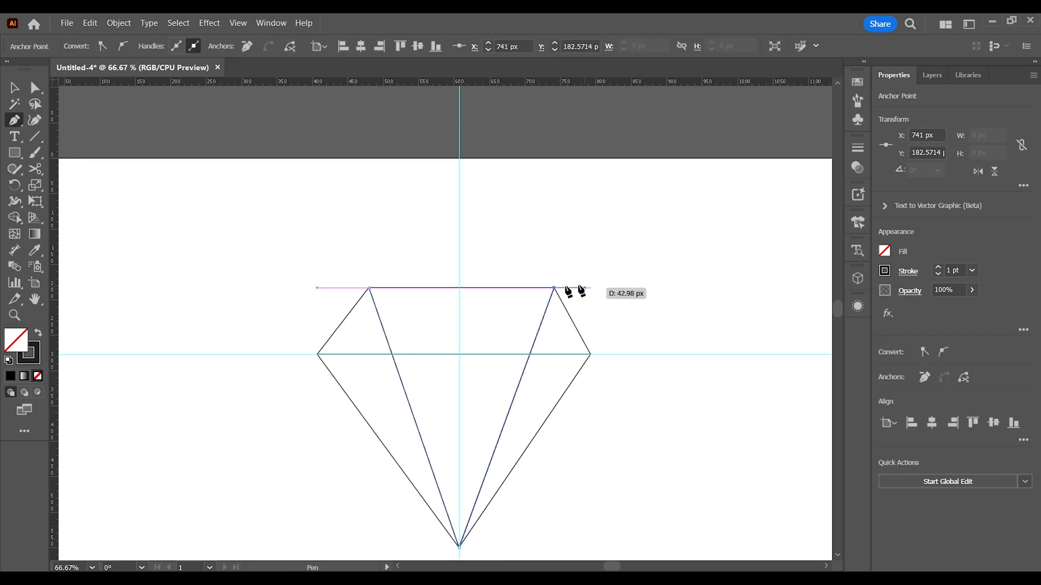
key(Escape)
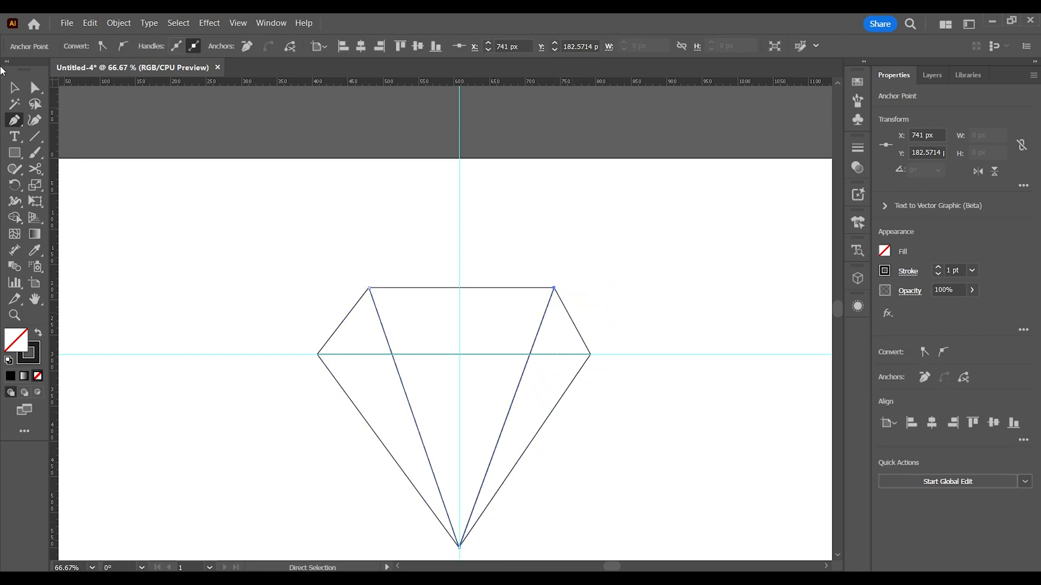
click(14, 86)
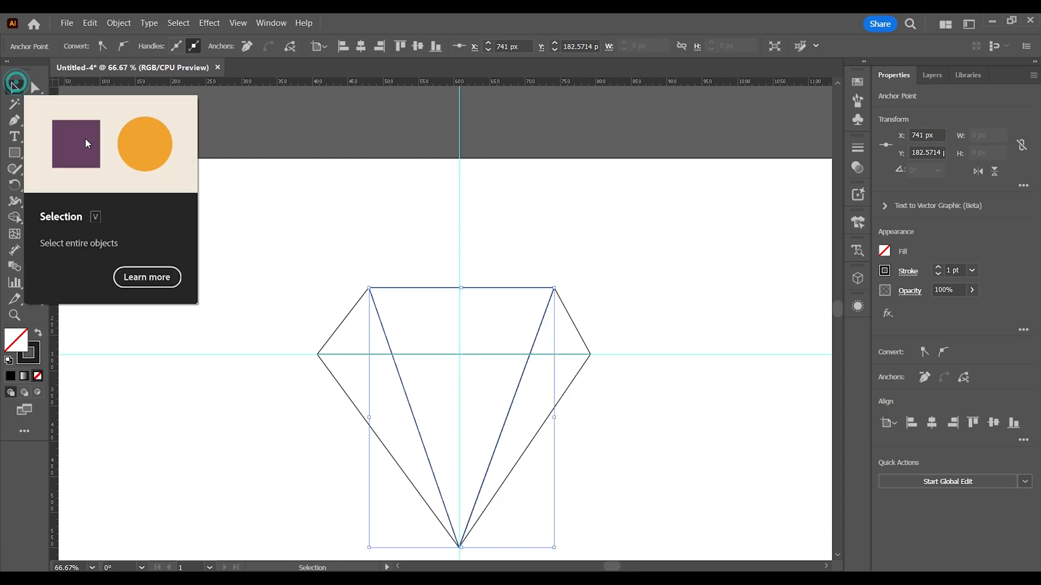
click(257, 267)
Step: Draw an inverted V from the two inner intersections on the horizontal line to the top edge at about X 607 px
click(14, 122)
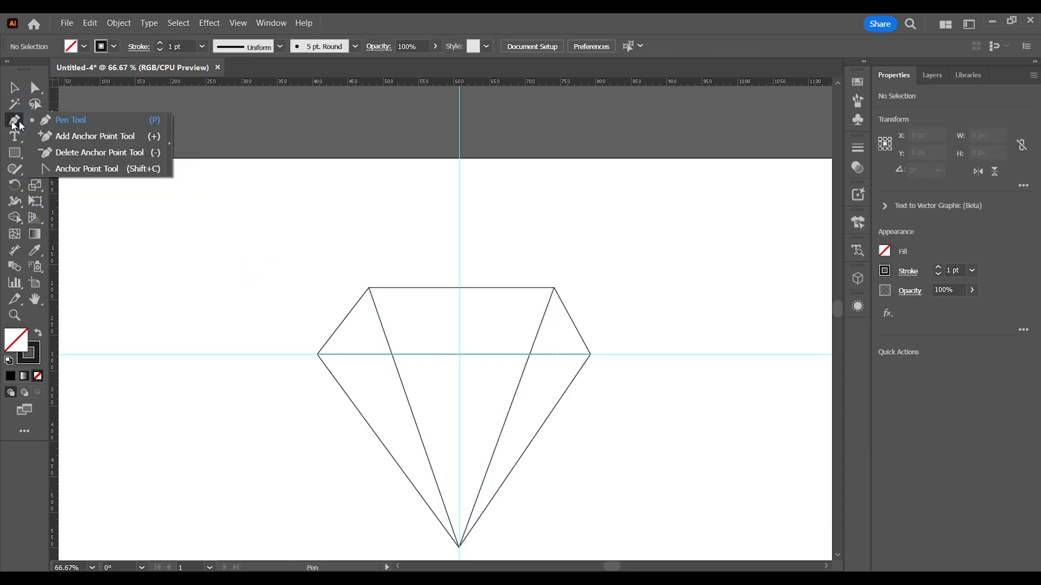
click(391, 355)
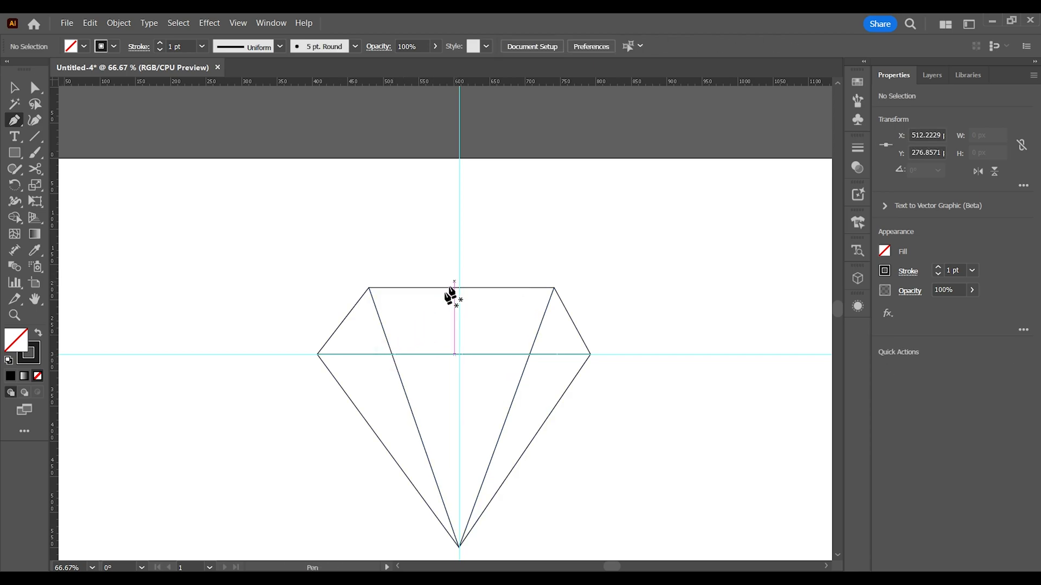
key(ctrl+z)
click(391, 355)
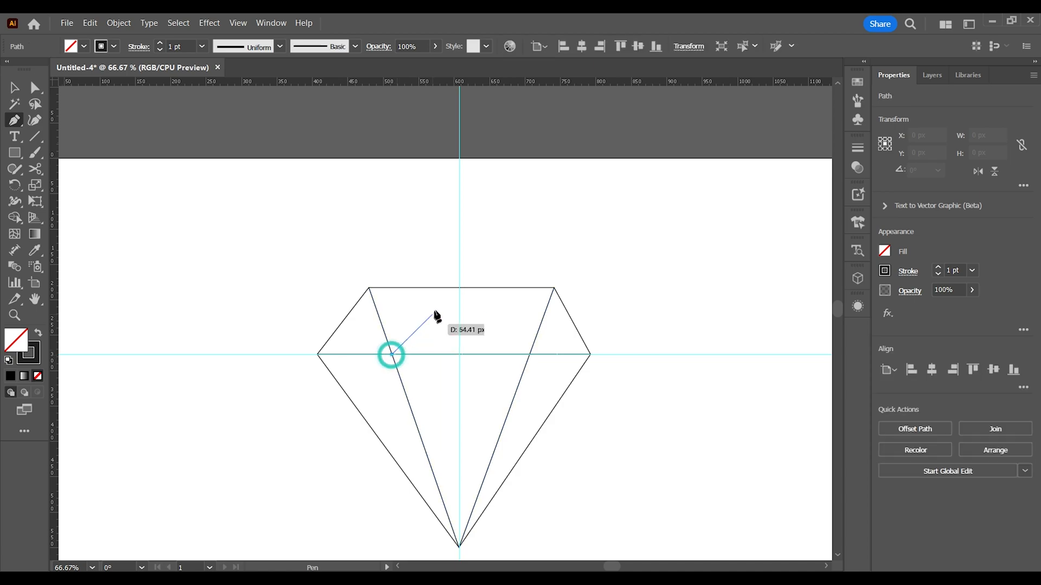
click(459, 288)
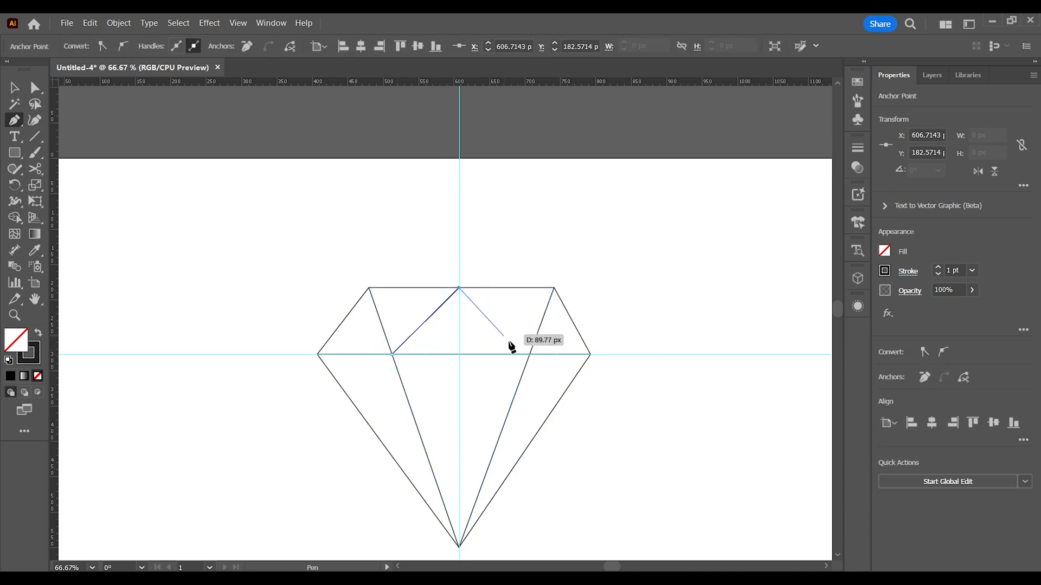
click(530, 355)
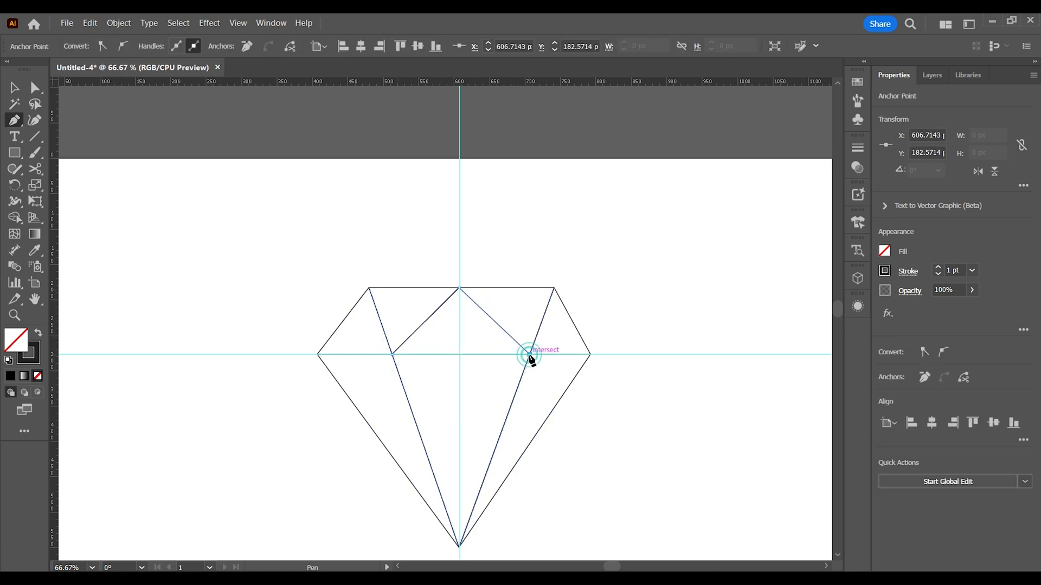
key(Escape)
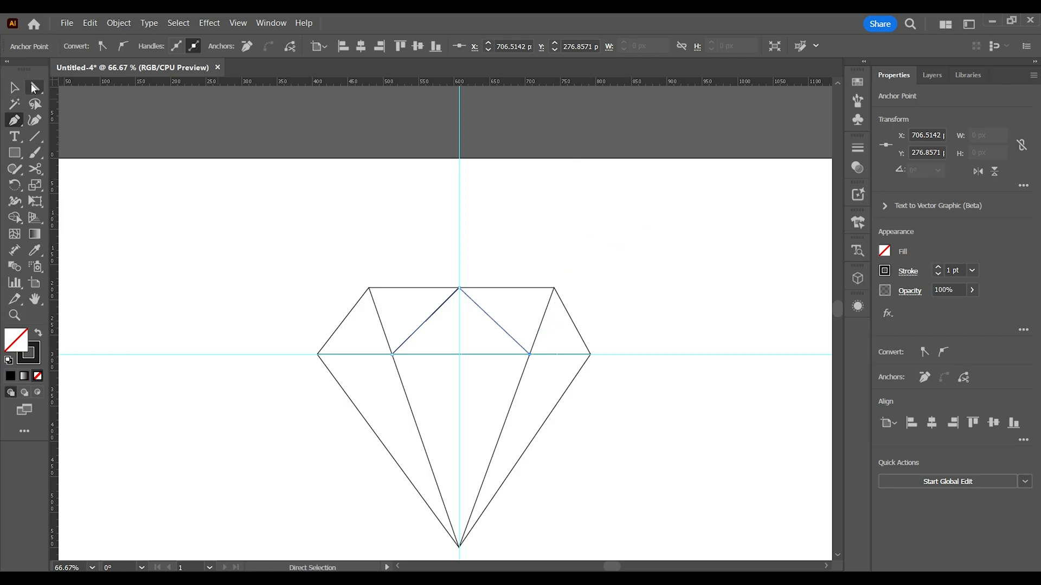
click(14, 87)
click(236, 229)
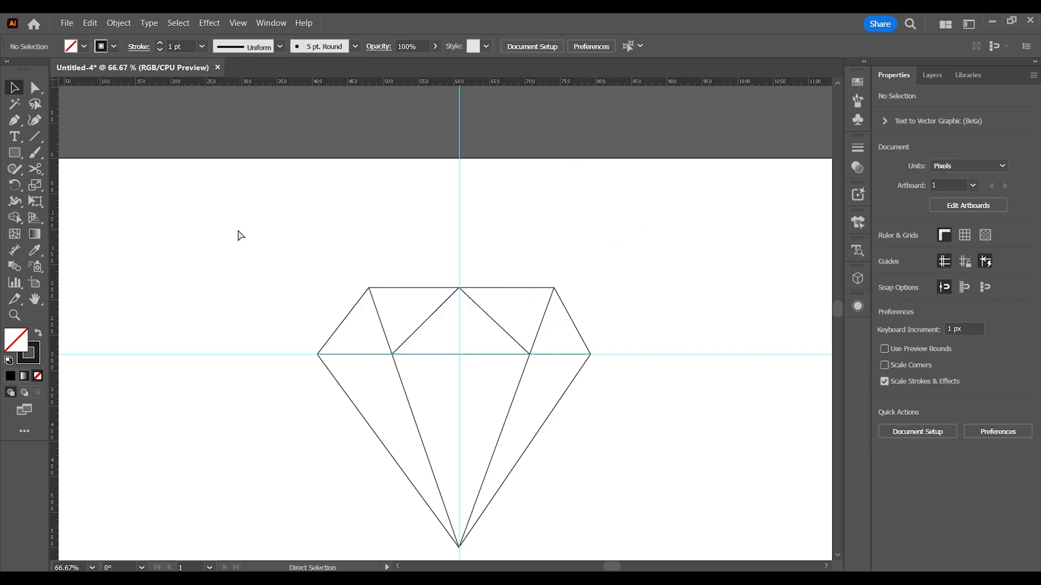
Step: Remove the horizontal and vertical guides from the artboard
key(ctrl+minus)
key(ctrl+minus)
key(ctrl+minus)
key(ctrl+0)
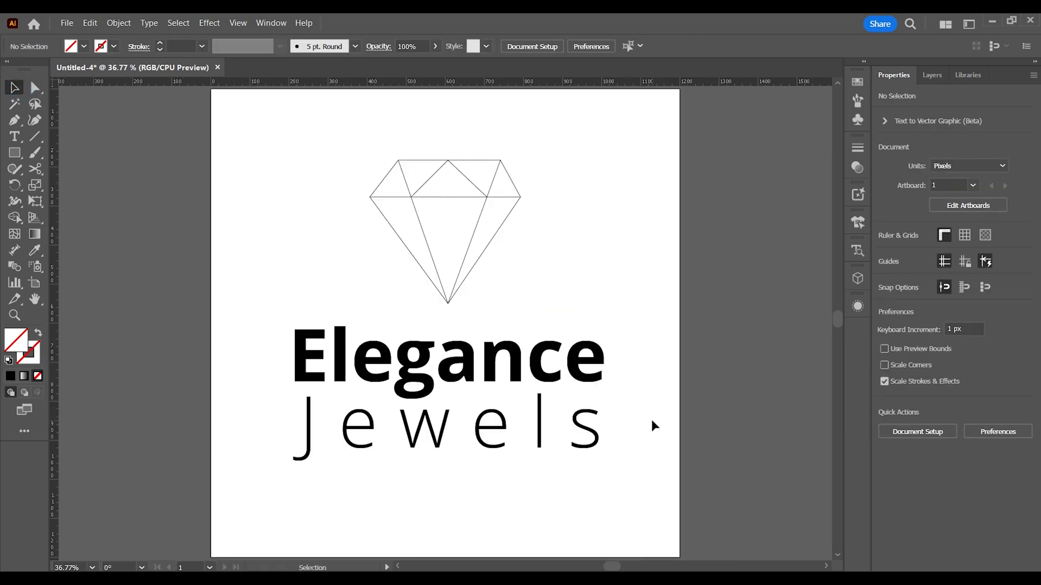
Step: Select all the diamond's lines and use Shape Builder to make its upper-left and lower-left facets separate shapes
key(z)
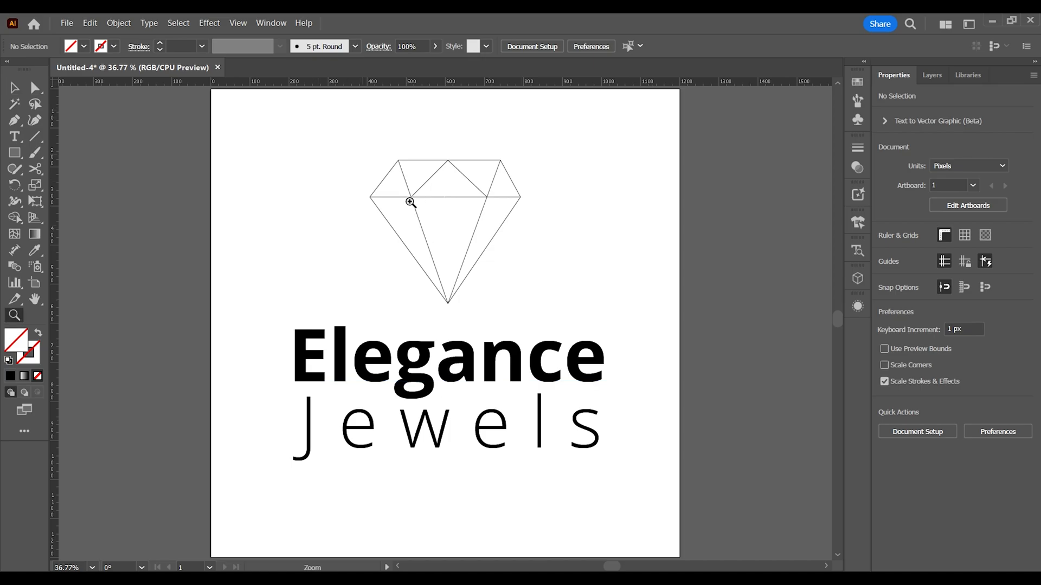
click(425, 215)
click(502, 318)
click(434, 329)
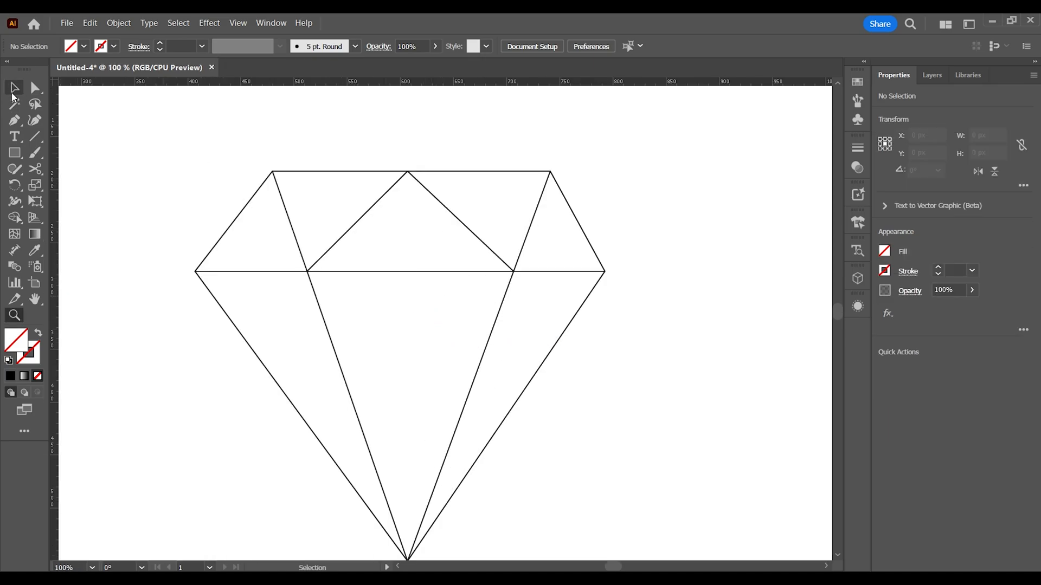
click(12, 90)
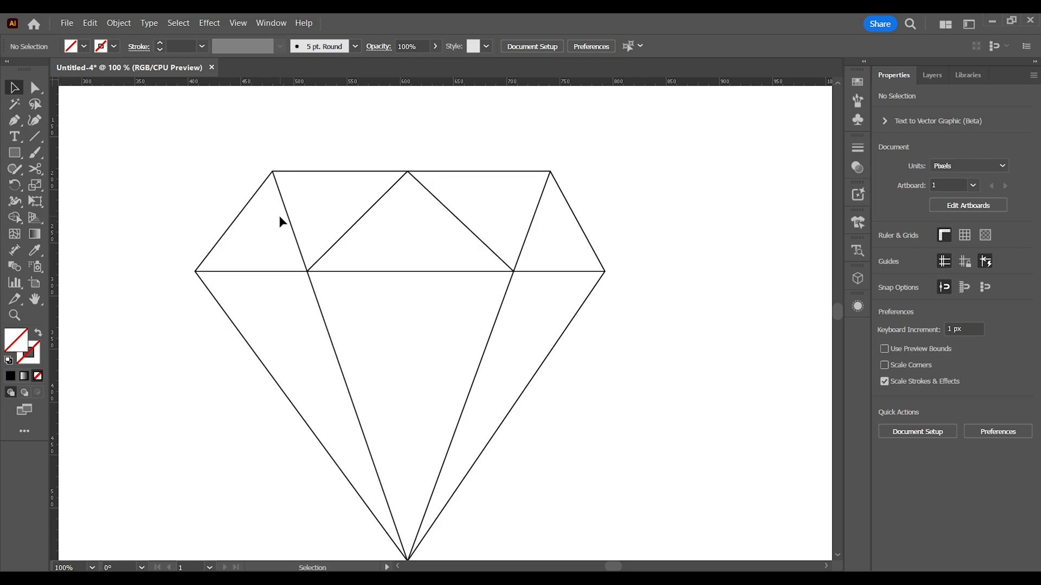
drag(149, 126, 664, 438)
drag(592, 451, 595, 399)
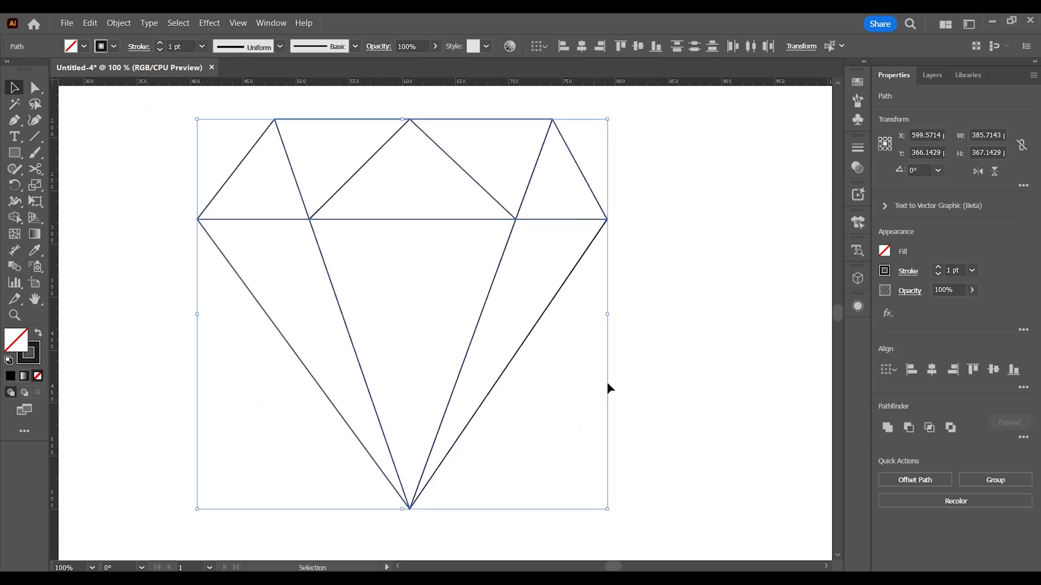
click(14, 217)
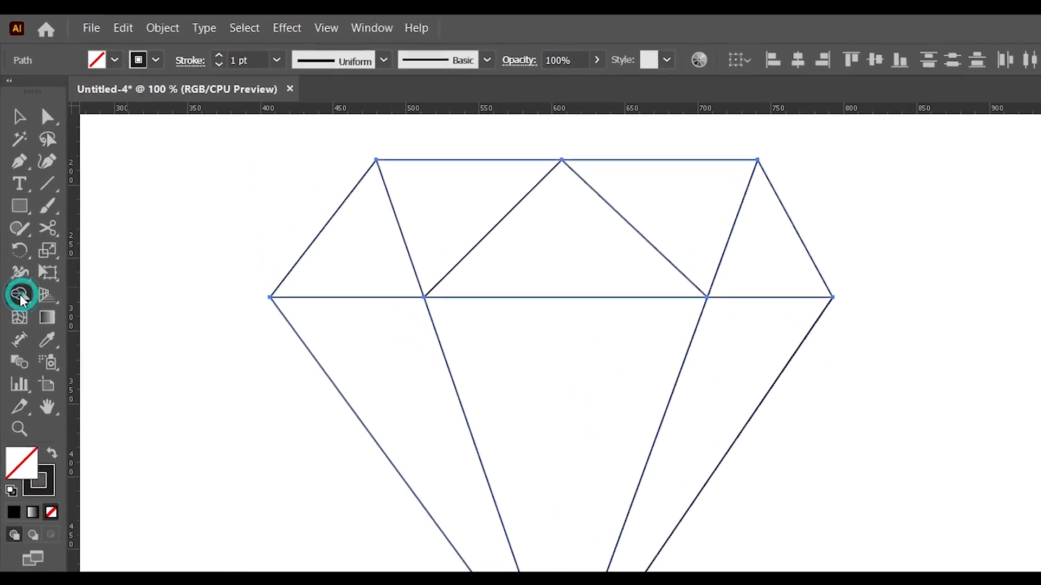
click(92, 328)
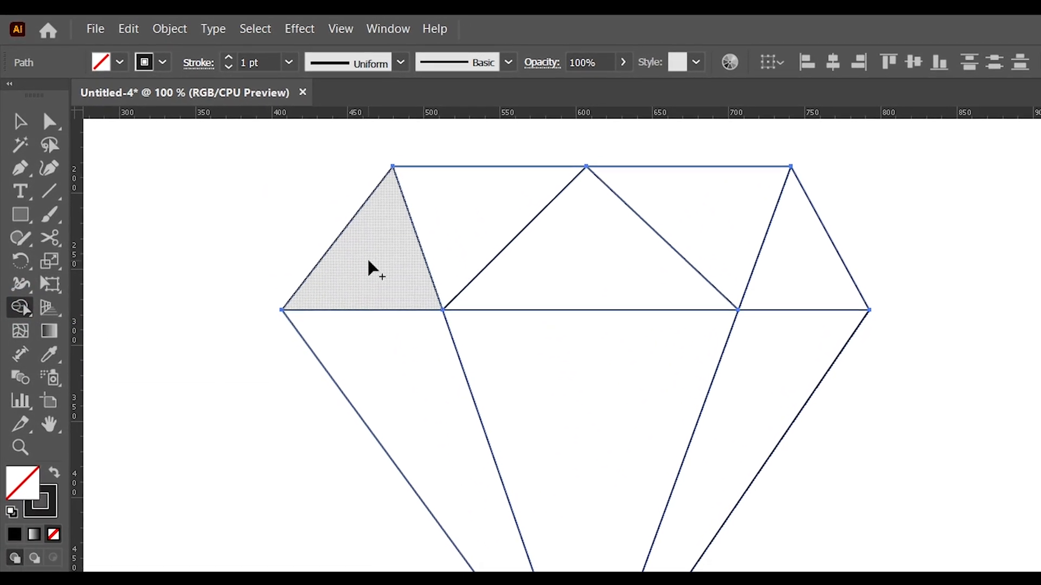
click(371, 258)
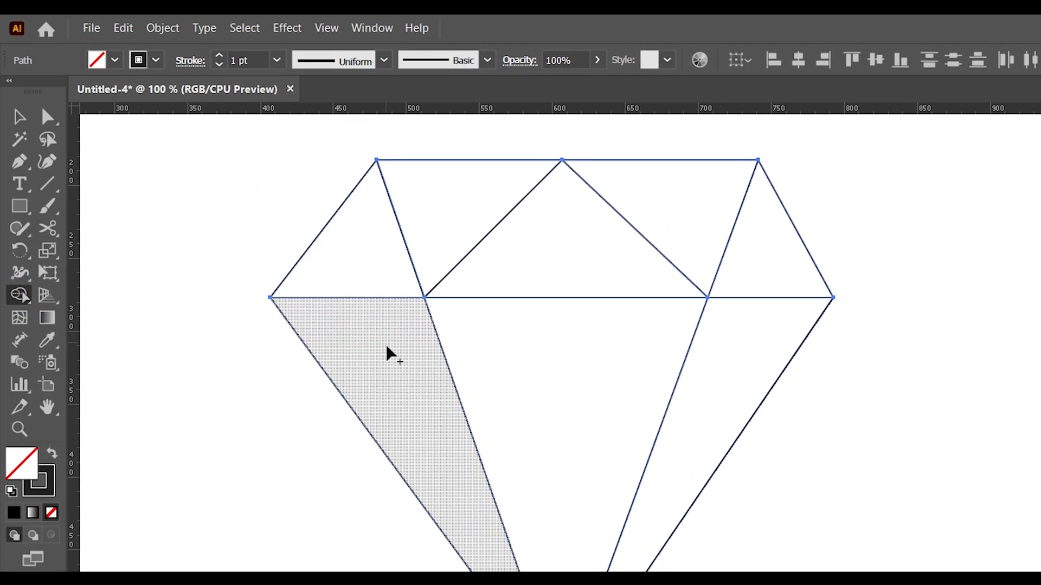
click(400, 367)
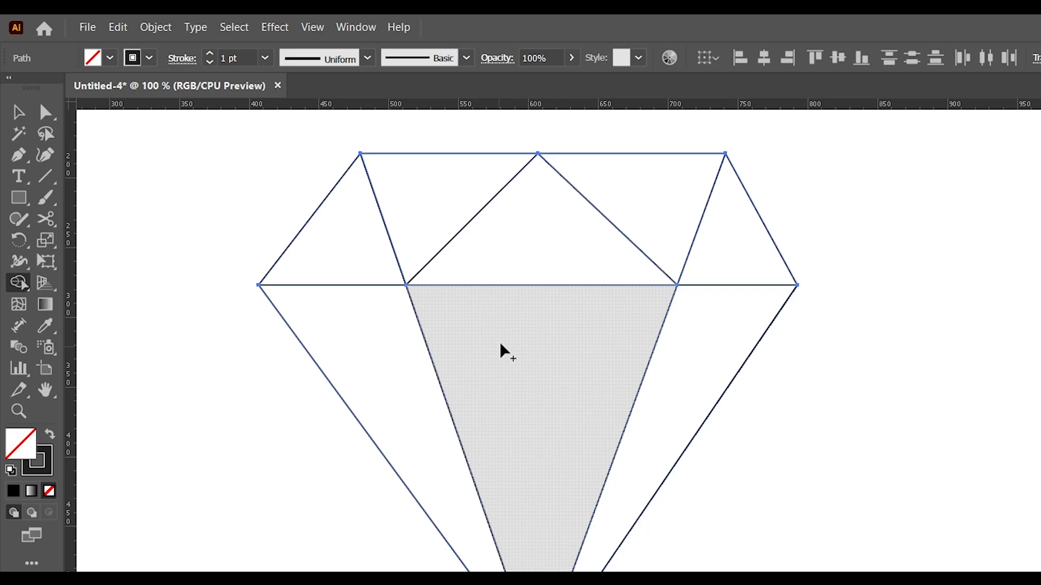
Step: Use Shape Builder to make the diamond's centre, top and right facets separate shapes
click(499, 342)
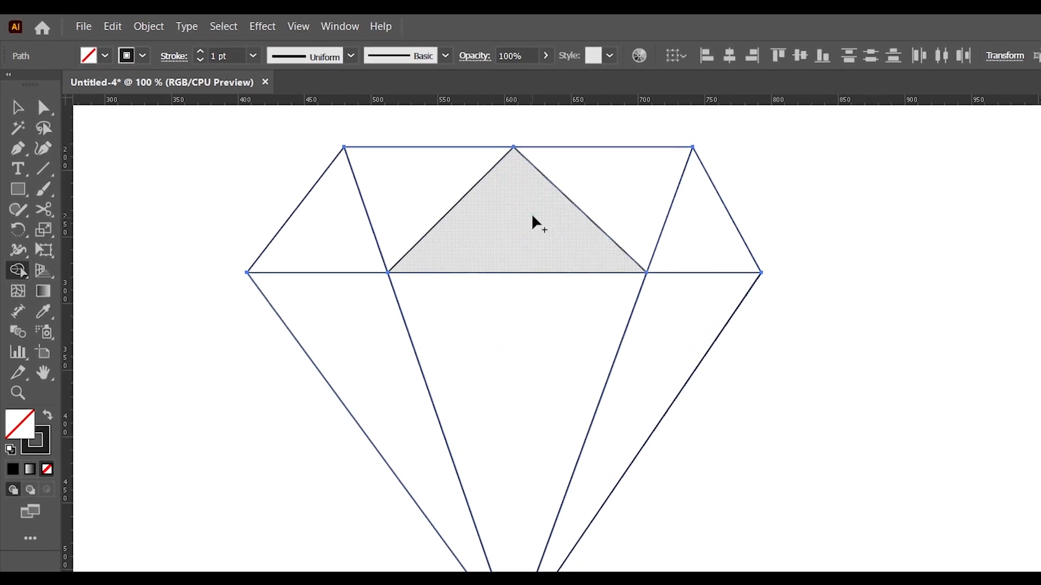
click(453, 176)
click(567, 152)
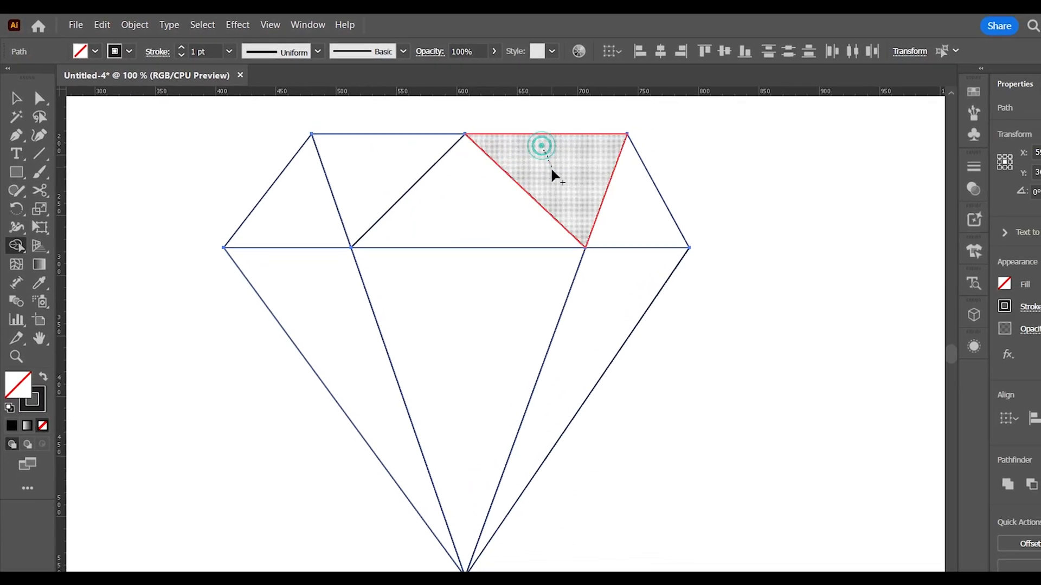
click(566, 296)
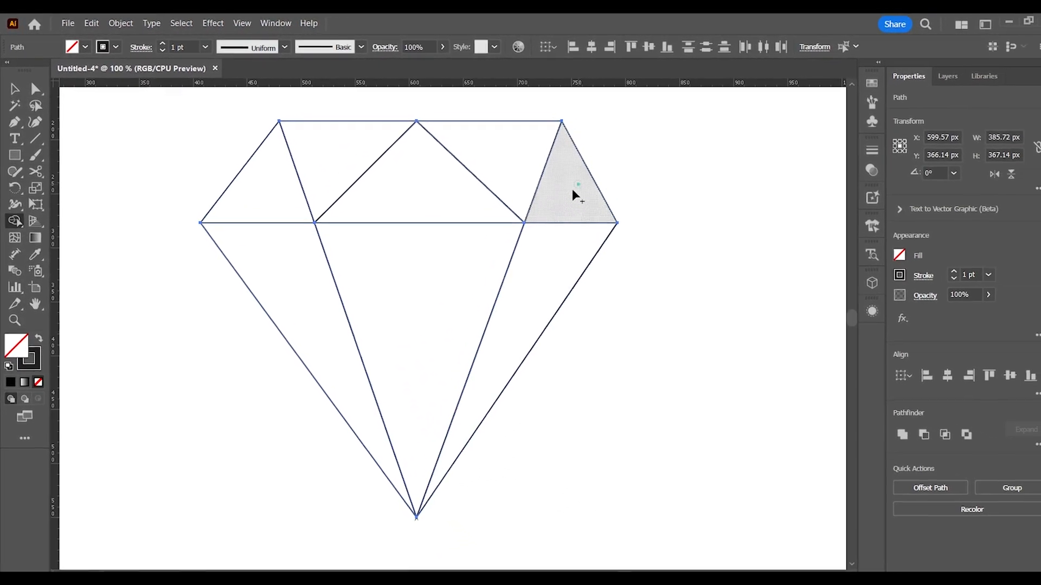
Step: Examine up close how the strokes meet at the diamond's bottom tip
mouse_move(574, 351)
mouse_down()
mouse_move(579, 269)
mouse_move(535, 215)
mouse_up()
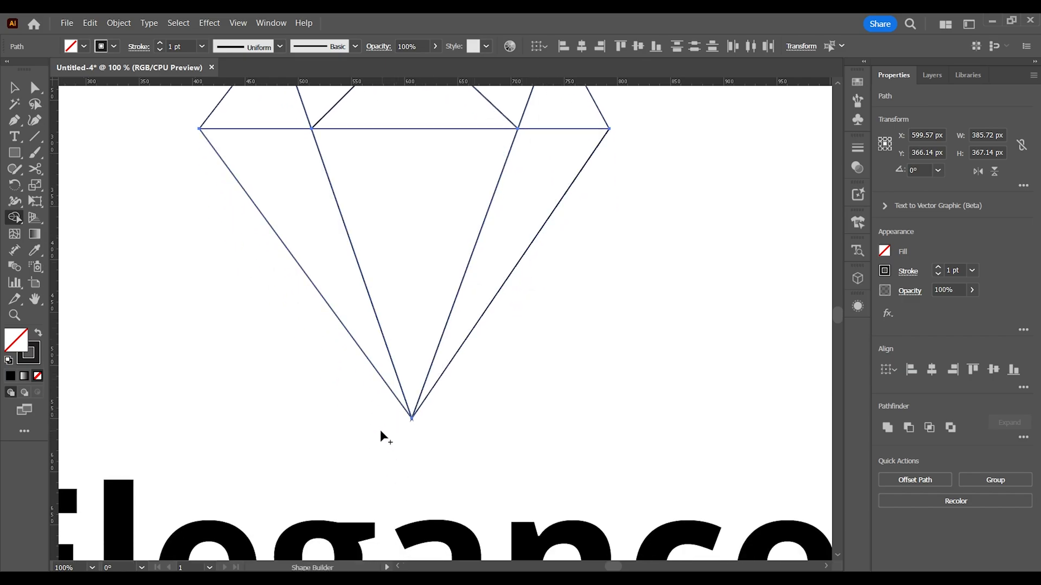
click(412, 416)
click(448, 309)
click(441, 340)
click(443, 340)
click(442, 302)
click(446, 300)
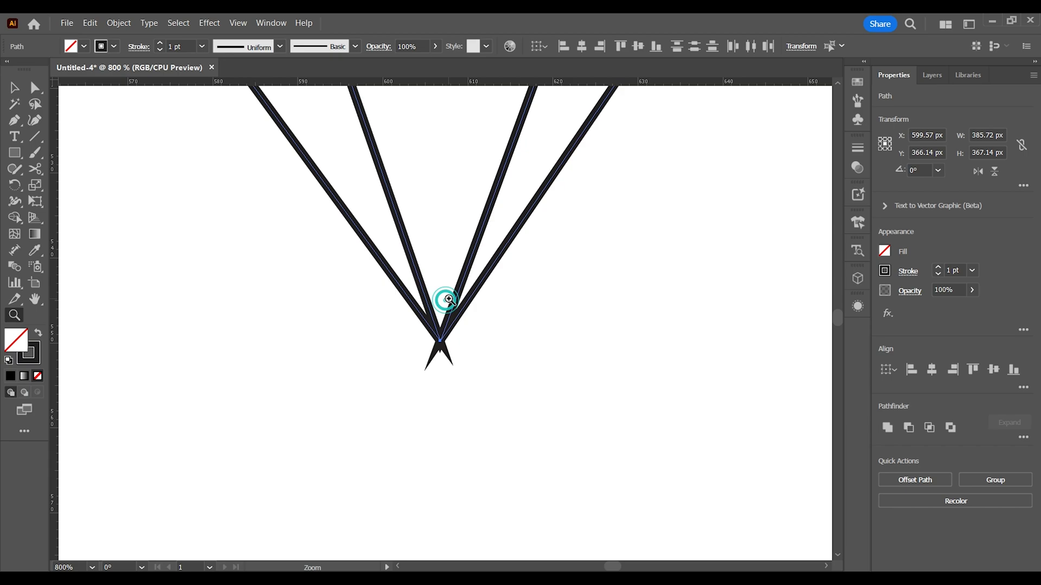
click(15, 87)
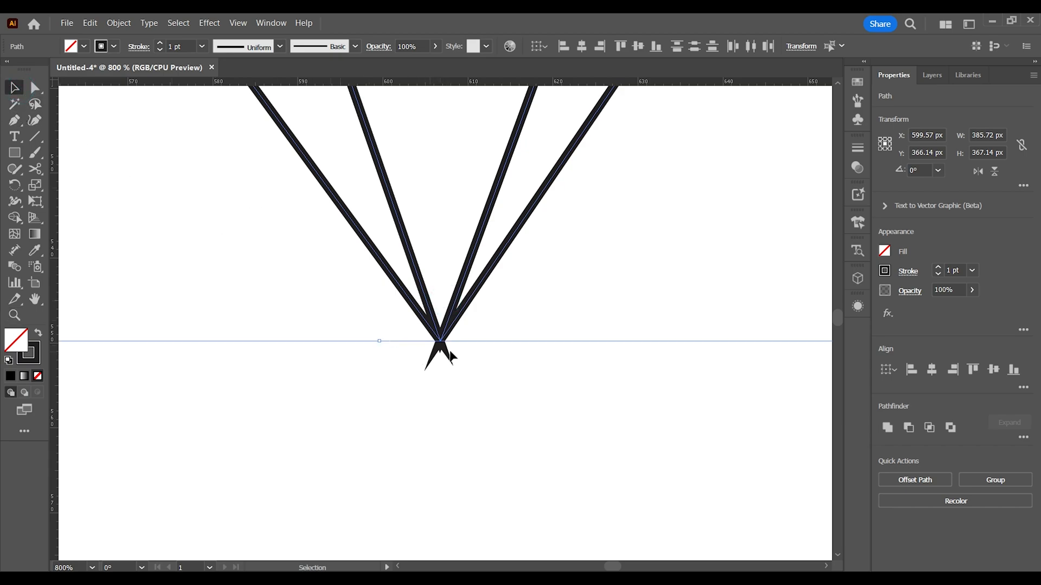
Step: Align the strokes of all the diamond's facets to the inside of their paths
click(904, 274)
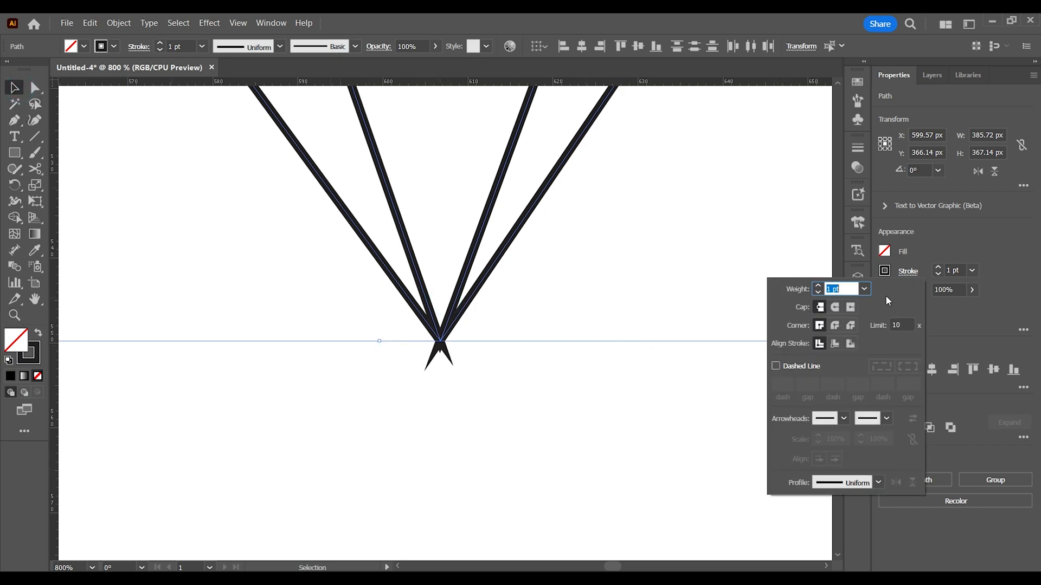
click(837, 347)
click(562, 428)
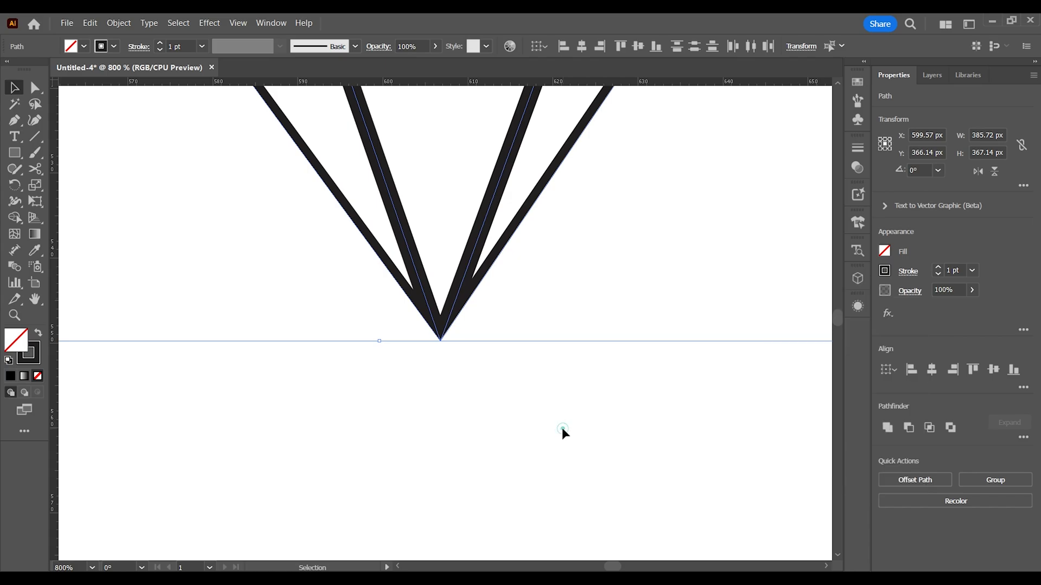
Step: Examine up close how the strokes meet at the corners along the diamond's right side and top edge
drag(546, 274, 522, 507)
drag(669, 164, 372, 506)
drag(557, 242, 485, 418)
drag(526, 196, 517, 336)
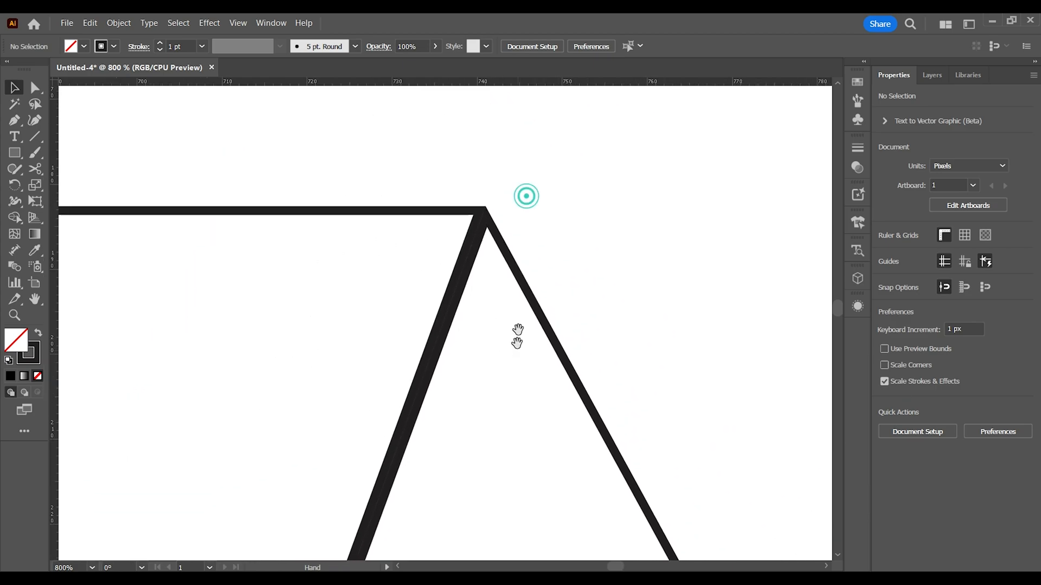
drag(272, 276, 705, 265)
mouse_move(181, 288)
mouse_down()
mouse_move(430, 276)
mouse_move(715, 301)
mouse_up()
mouse_move(235, 307)
mouse_down()
mouse_move(225, 307)
mouse_move(677, 317)
mouse_up()
drag(147, 302, 549, 304)
drag(177, 295, 248, 295)
key(ctrl+0)
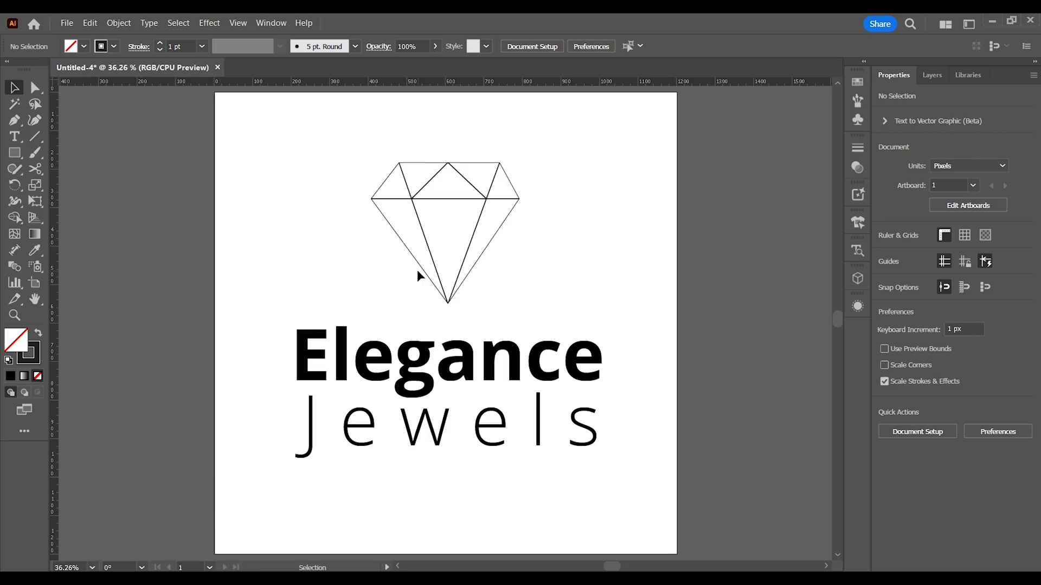
Step: Group all the diamond's facets and set the group's stroke weight to 3 pt
click(402, 176)
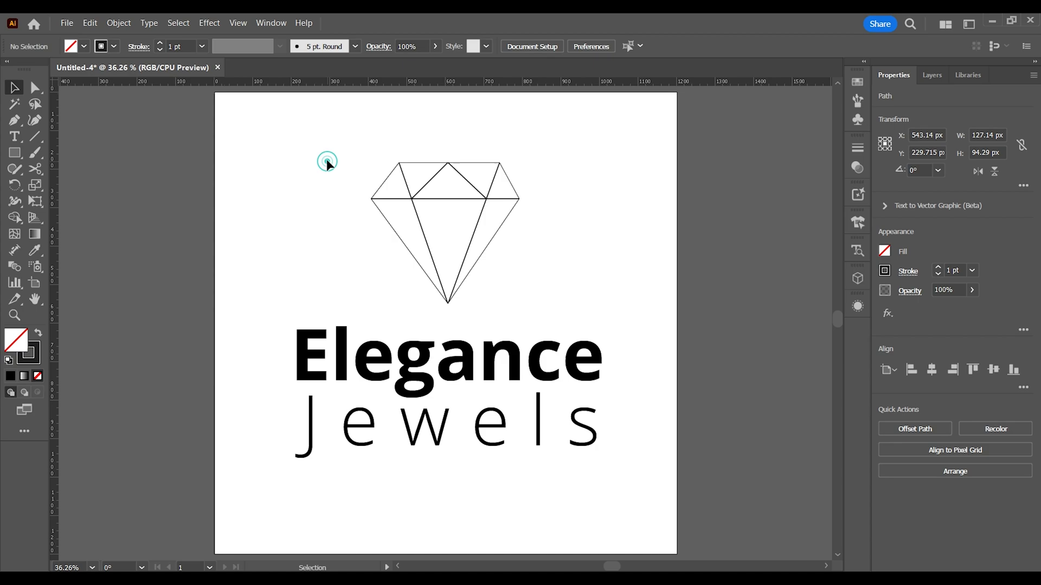
drag(323, 146, 597, 267)
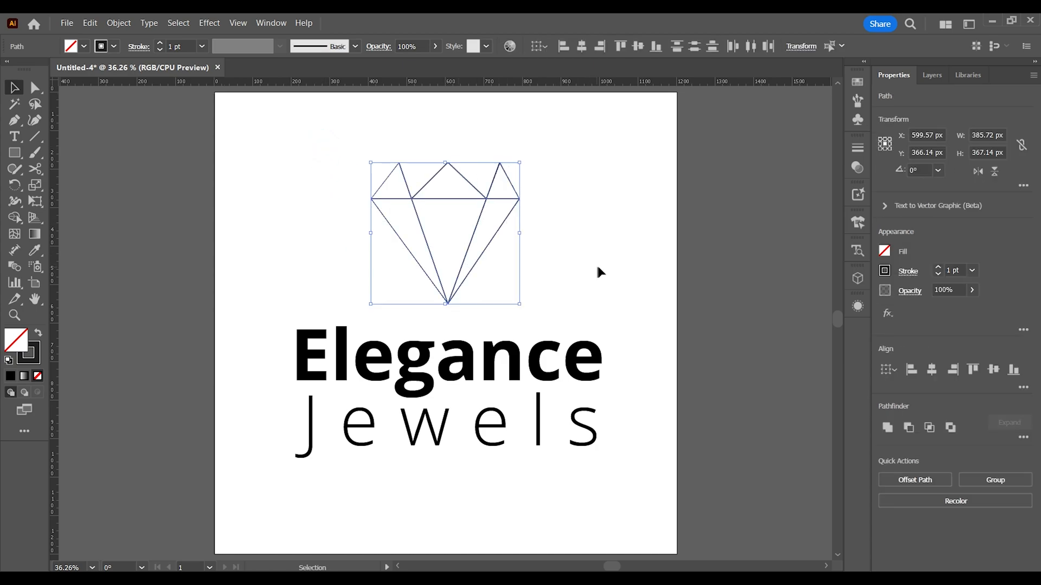
click(970, 480)
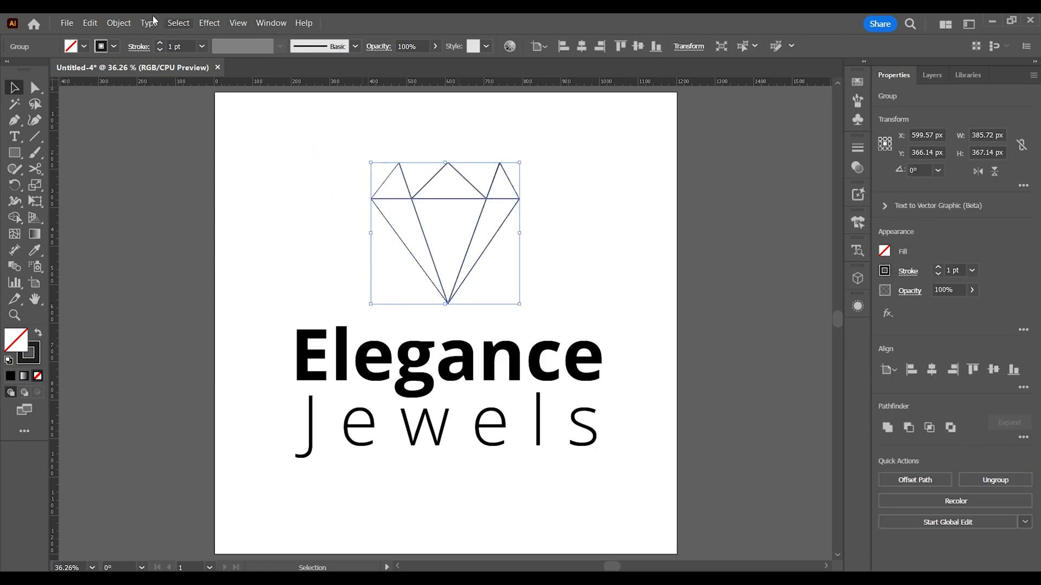
click(941, 268)
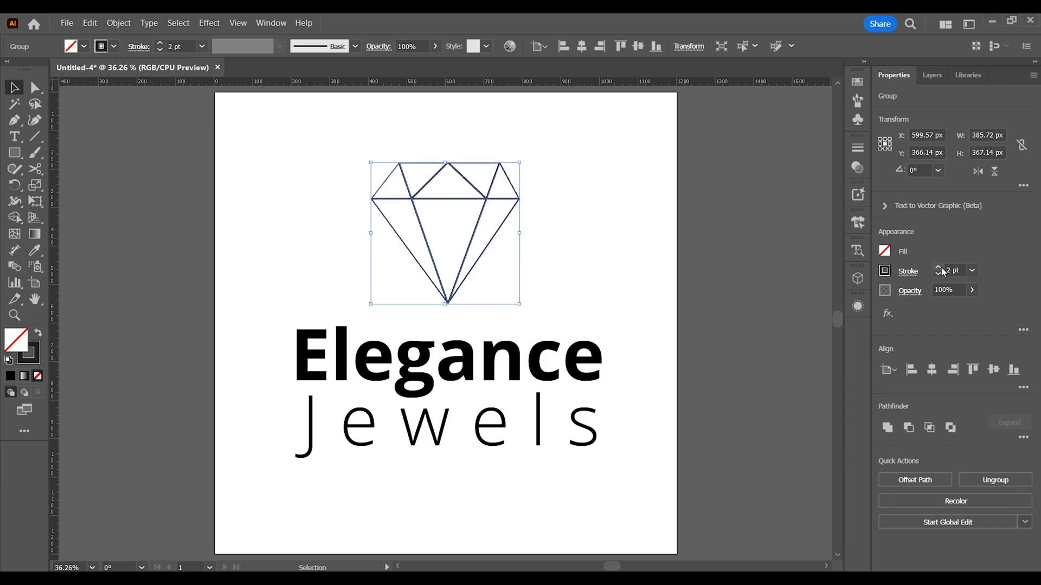
click(941, 267)
click(573, 211)
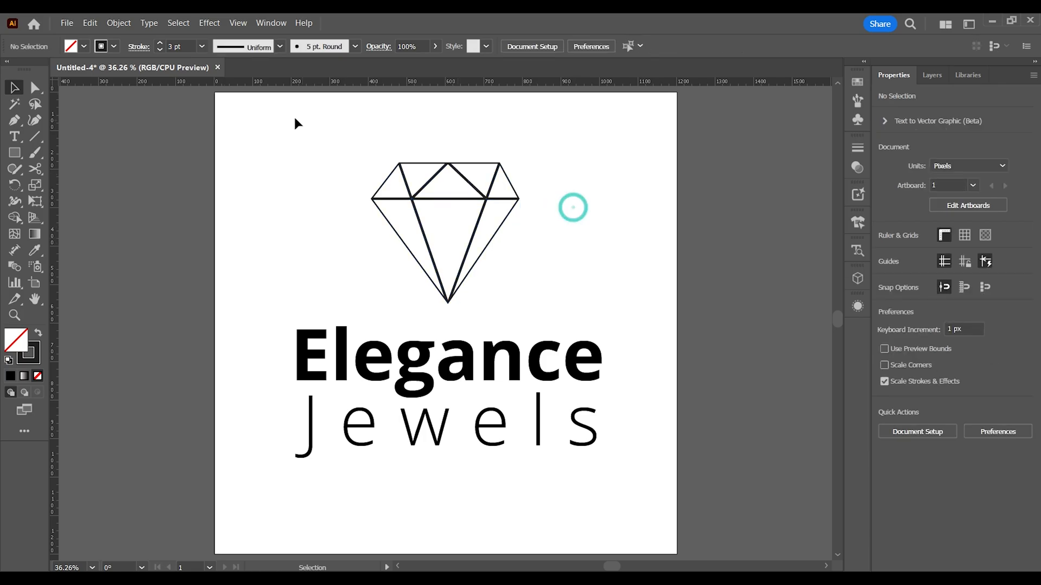
Step: Try scaling the diamond group down about its centre and undo the resize
drag(292, 118, 648, 274)
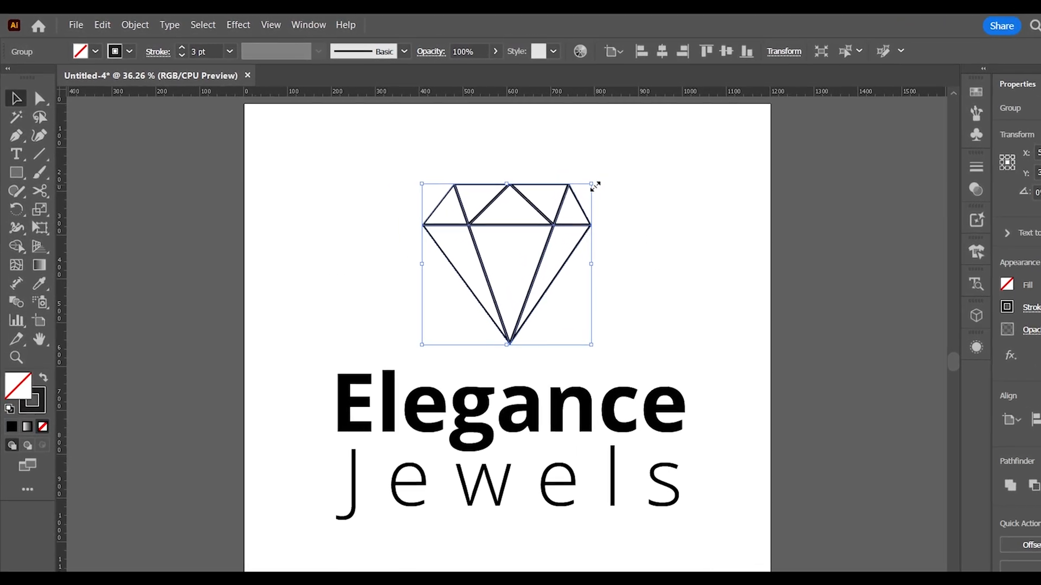
drag(572, 177, 552, 199)
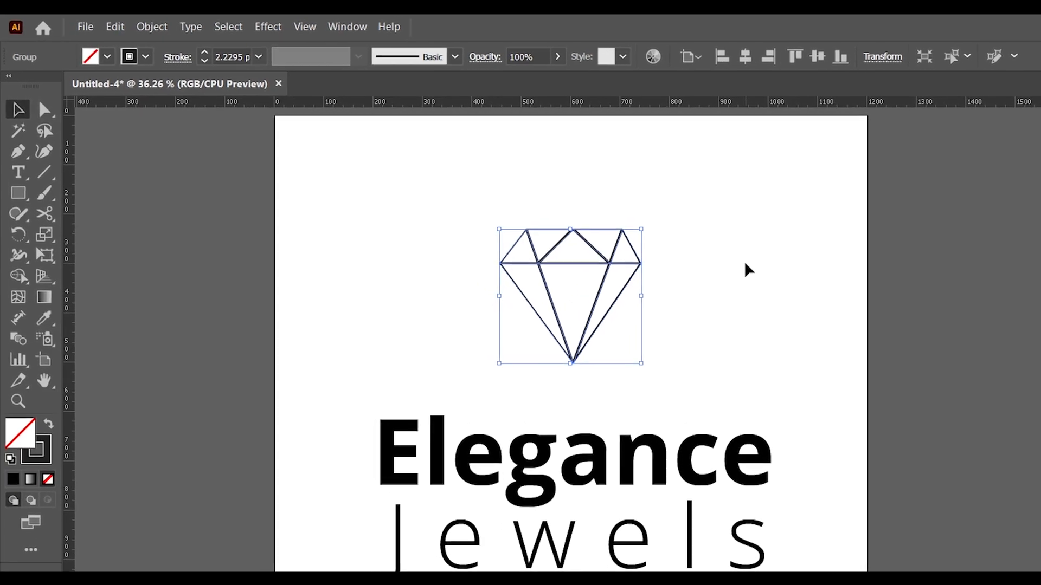
key(ctrl+z)
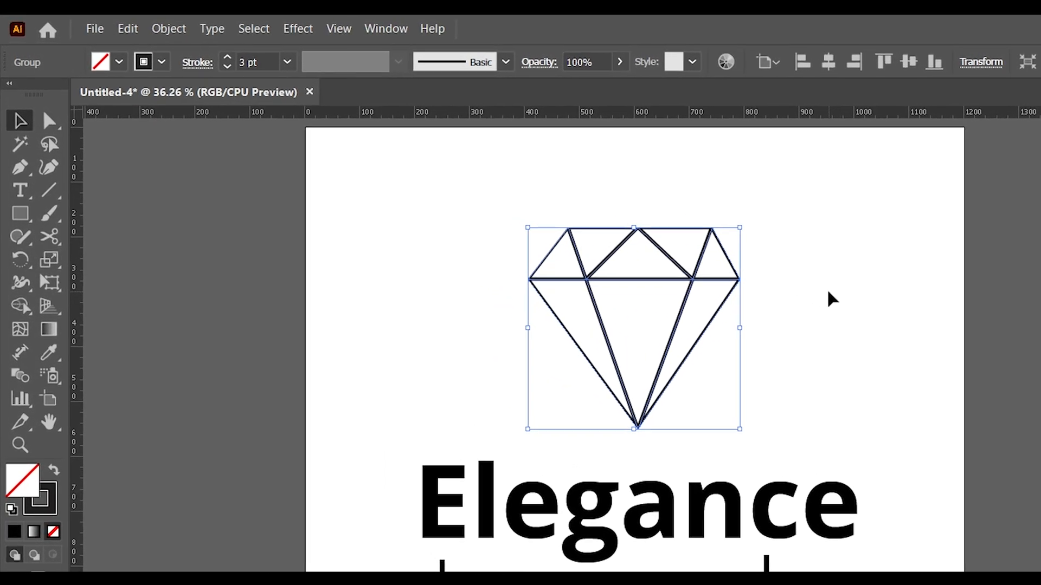
Step: Expand the appearance of the diamond group so its strokes become filled shapes
click(169, 32)
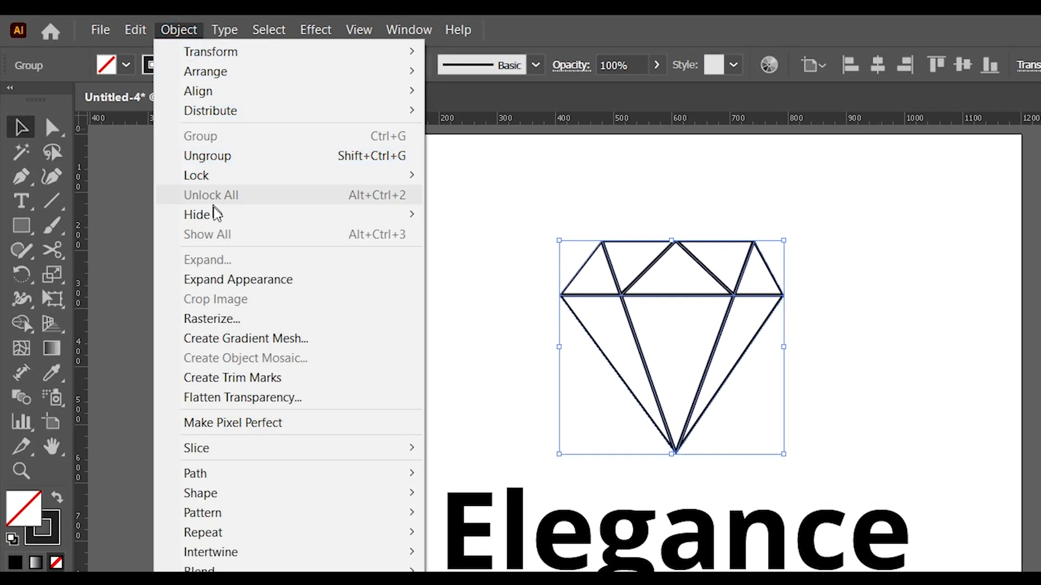
click(235, 279)
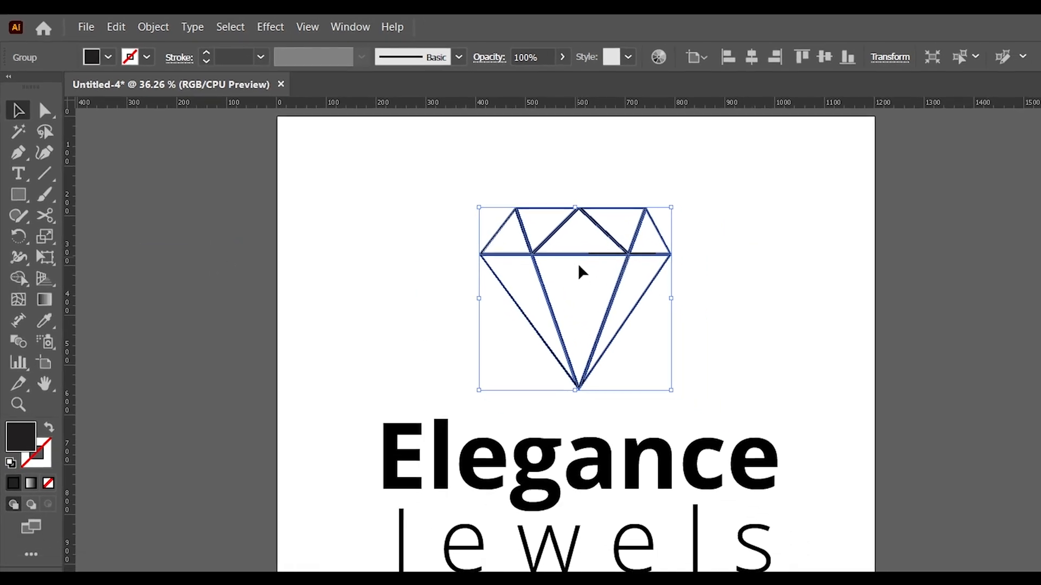
click(819, 294)
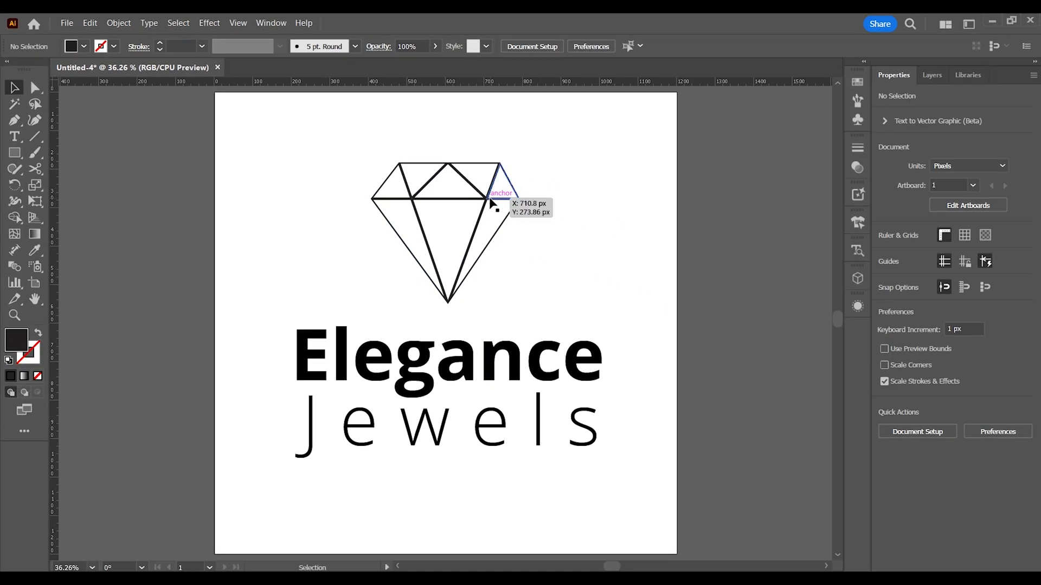
Step: Scale the diamond down to about half its size and place it just above the "Elegance" lettering
click(489, 199)
drag(522, 160, 457, 252)
click(551, 278)
Step: Examine the reduced diamond and its spacing to the "Elegance" lettering up close and at full view
key(z)
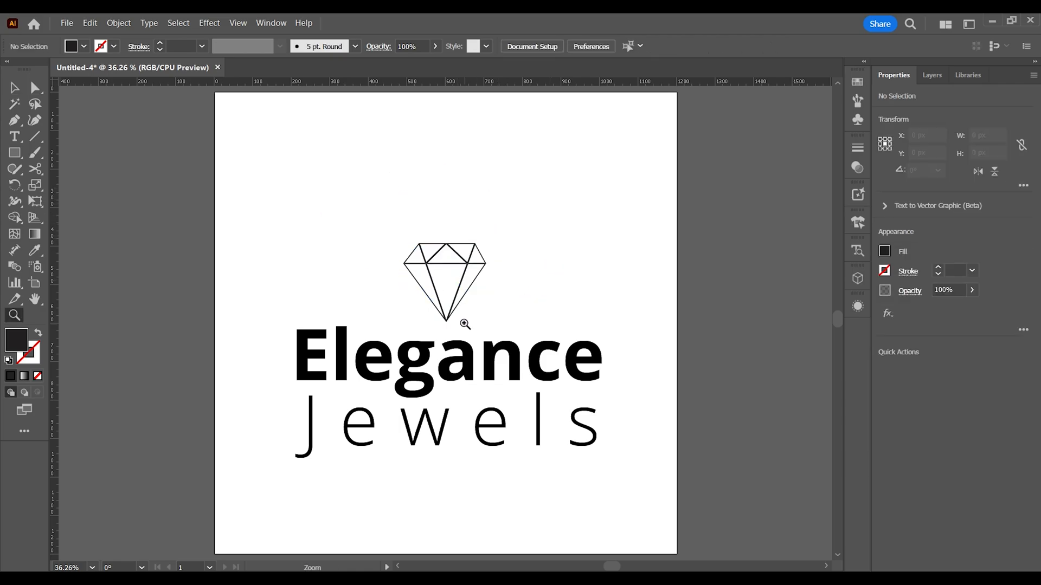
click(464, 324)
click(422, 361)
click(434, 274)
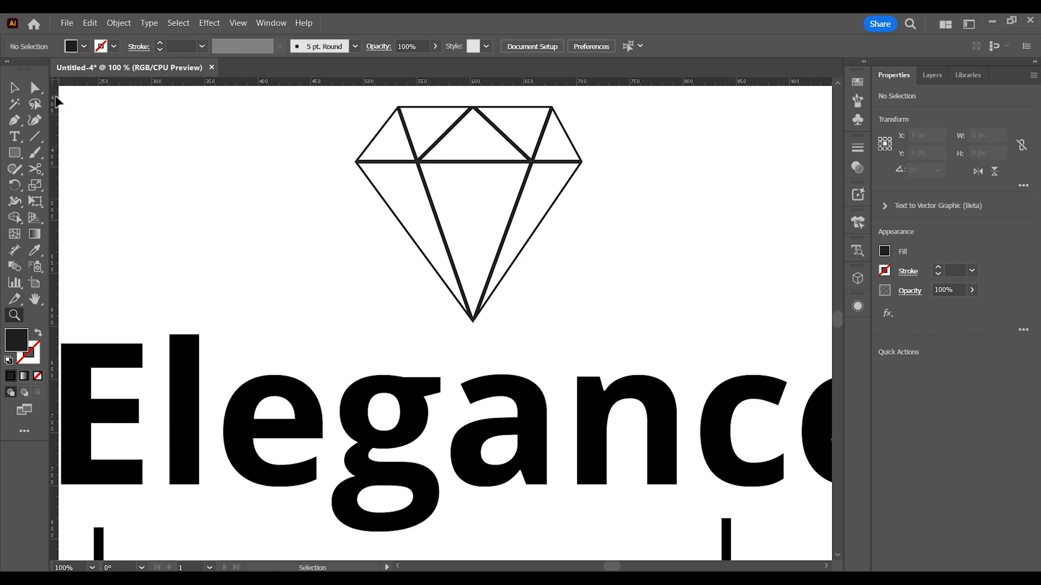
click(14, 88)
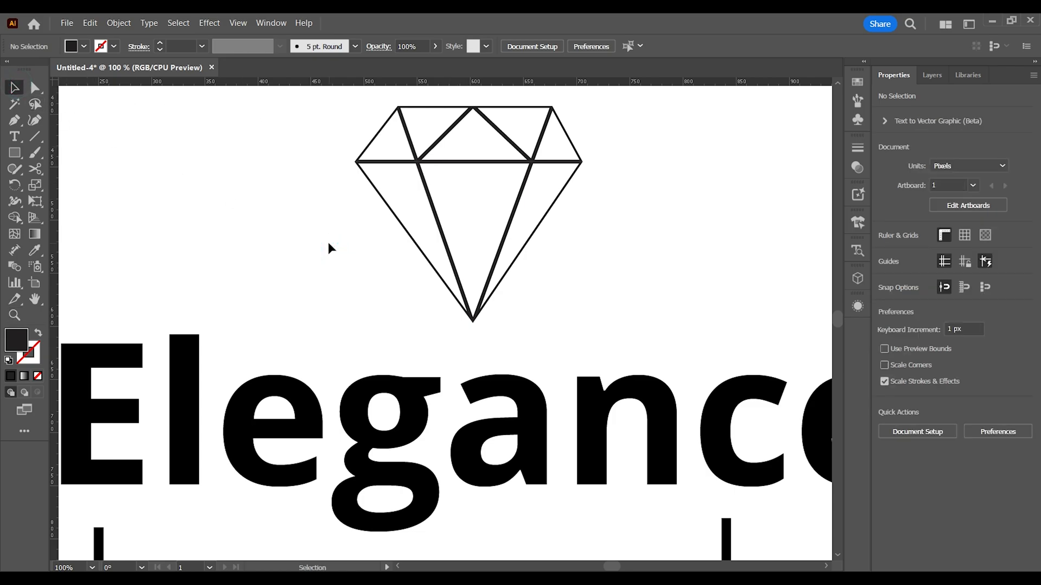
key(ctrl+minus)
key(ctrl+minus)
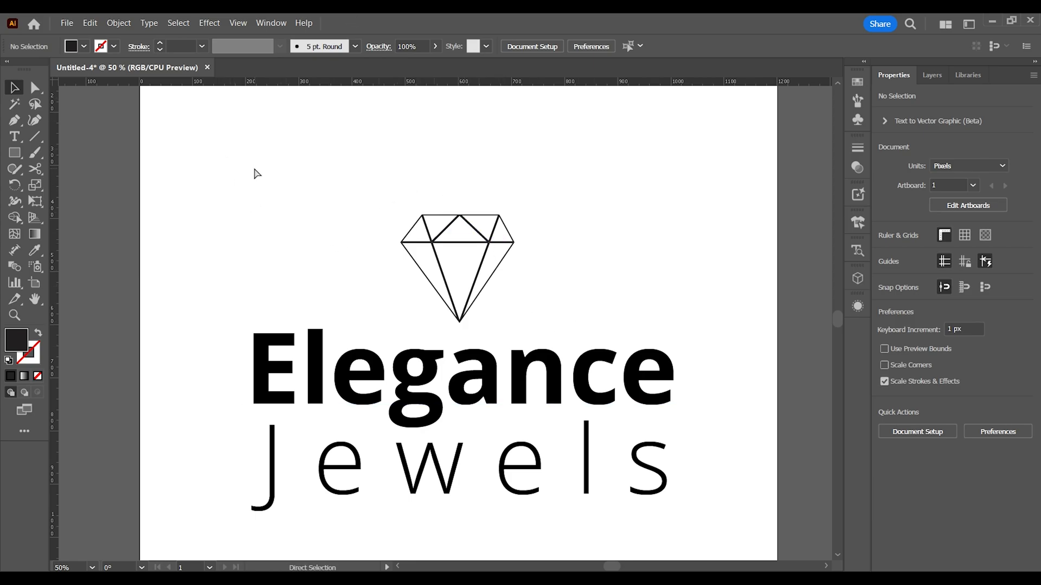
key(ctrl+minus)
key(ctrl+minus)
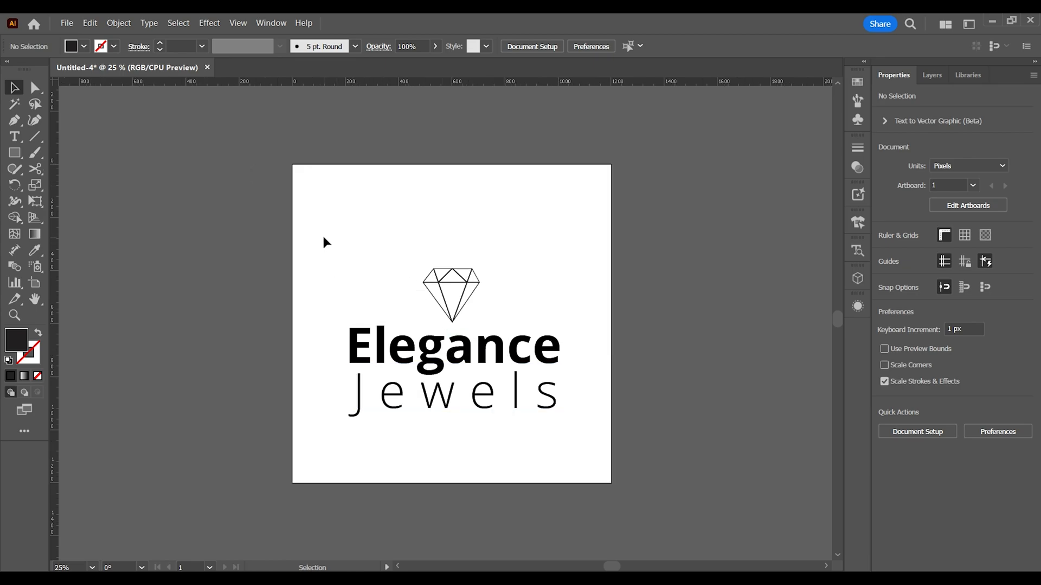
Step: Align the diamond, "Elegance" and "Jewels" by their horizontal centres
drag(323, 234, 562, 435)
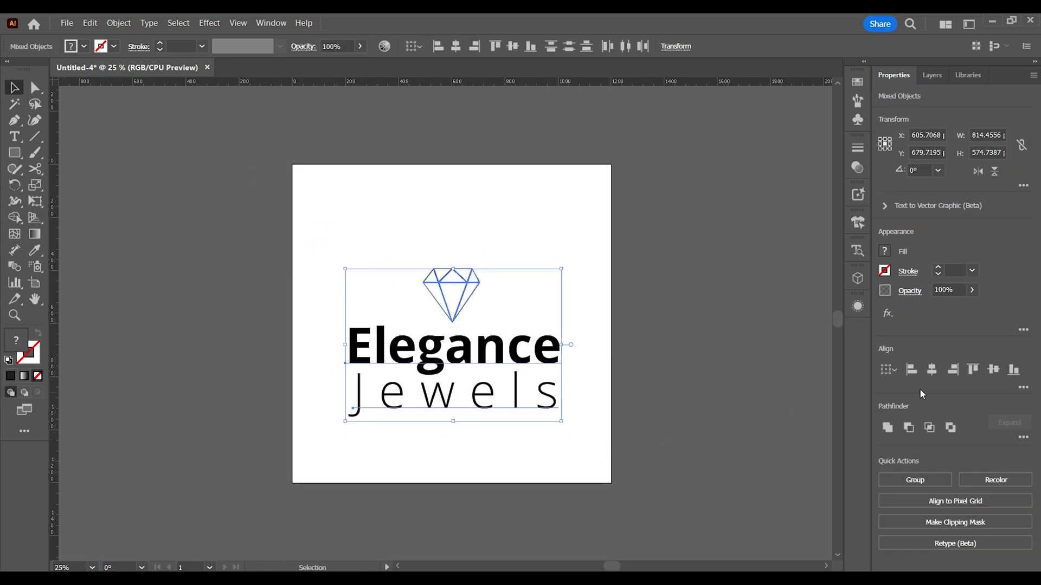
click(932, 370)
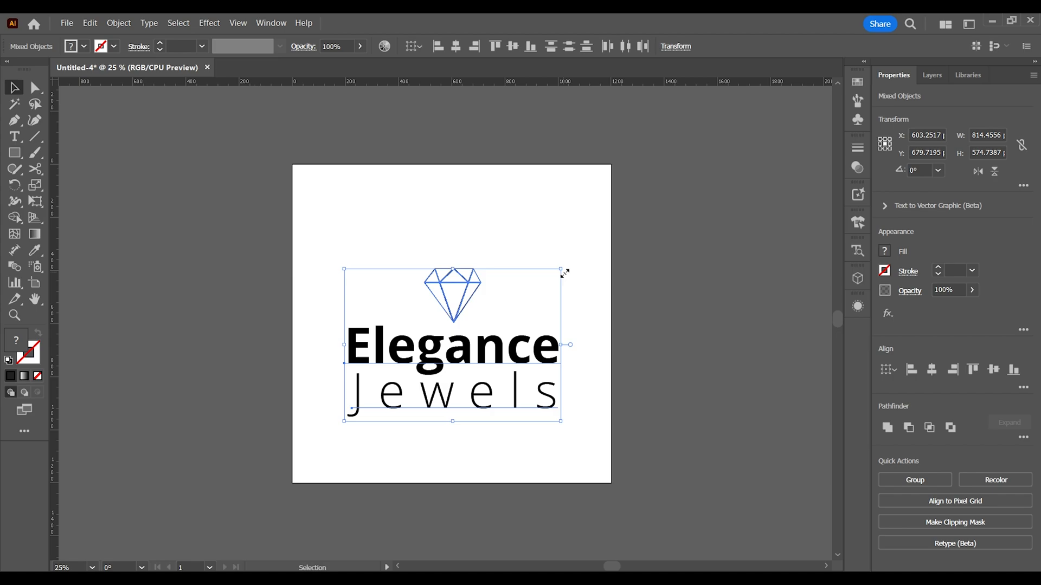
Step: Scale the whole logo down to about 451 px wide and move it to the artboard's upper-left area
drag(565, 273, 513, 302)
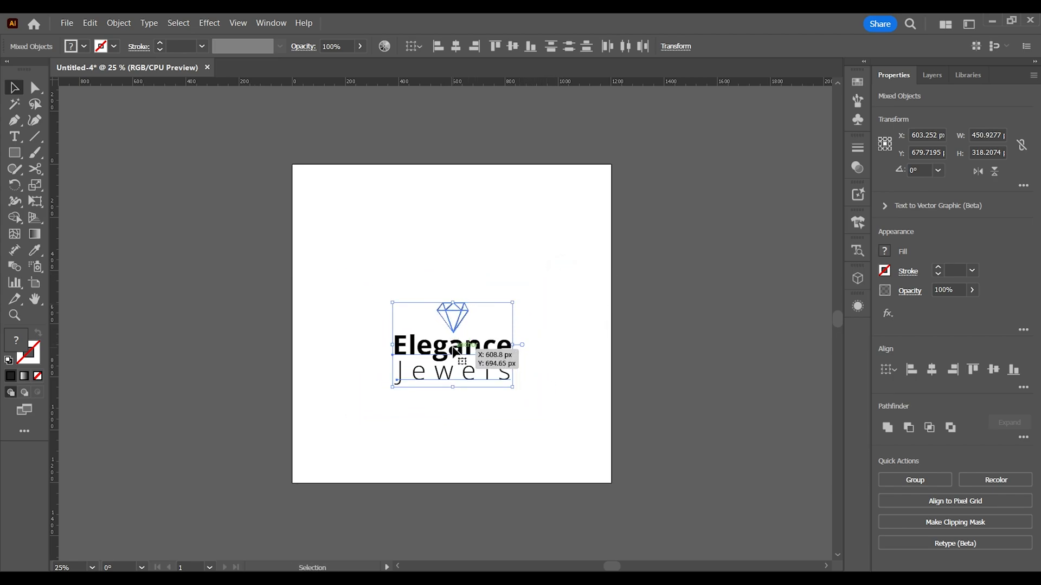
drag(454, 352, 389, 240)
click(453, 378)
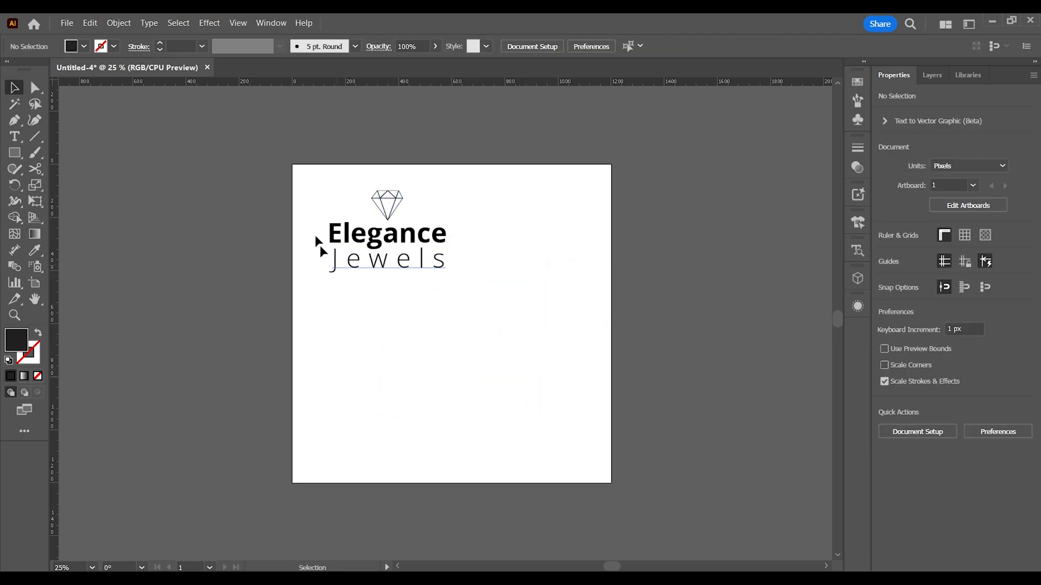
Step: Duplicate the complete logo and place the copy in the lower part of the artboard
drag(321, 176, 446, 281)
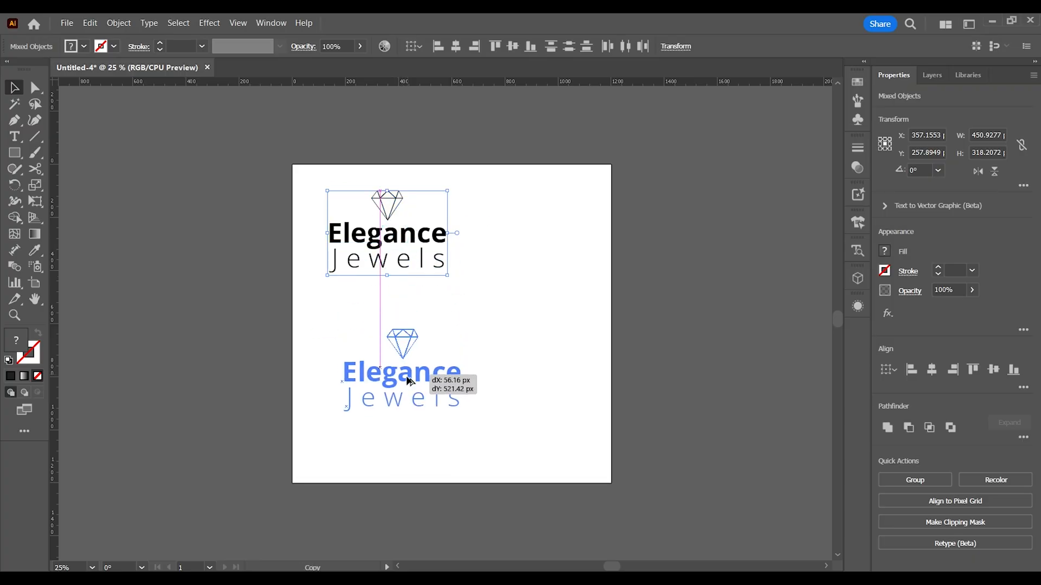
drag(453, 383, 450, 380)
click(414, 425)
Step: Arrange the copied logo side by side, with an enlarged diamond to the left of the lettering
key(z)
click(379, 420)
click(16, 88)
drag(291, 325, 386, 413)
drag(537, 331, 675, 330)
click(425, 263)
drag(425, 263, 440, 303)
click(332, 281)
Step: Align the copied diamond and its two-line lettering by their vertical centres
drag(495, 381, 495, 381)
click(998, 371)
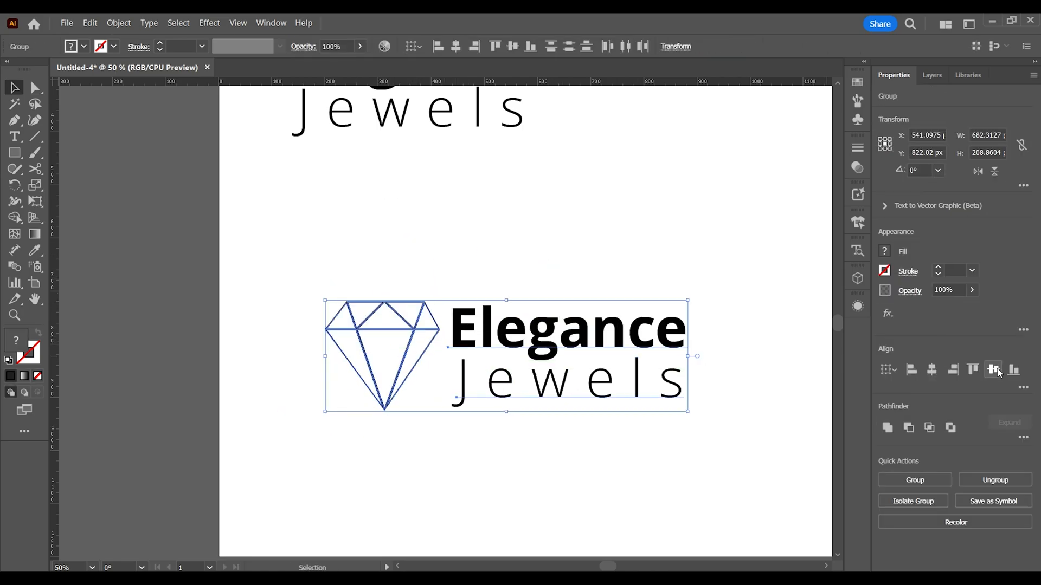
click(650, 260)
Step: Add a horizontal guide near the cap height of "Elegance" and scale the adjacent diamond down to meet it
key(ctrl+1)
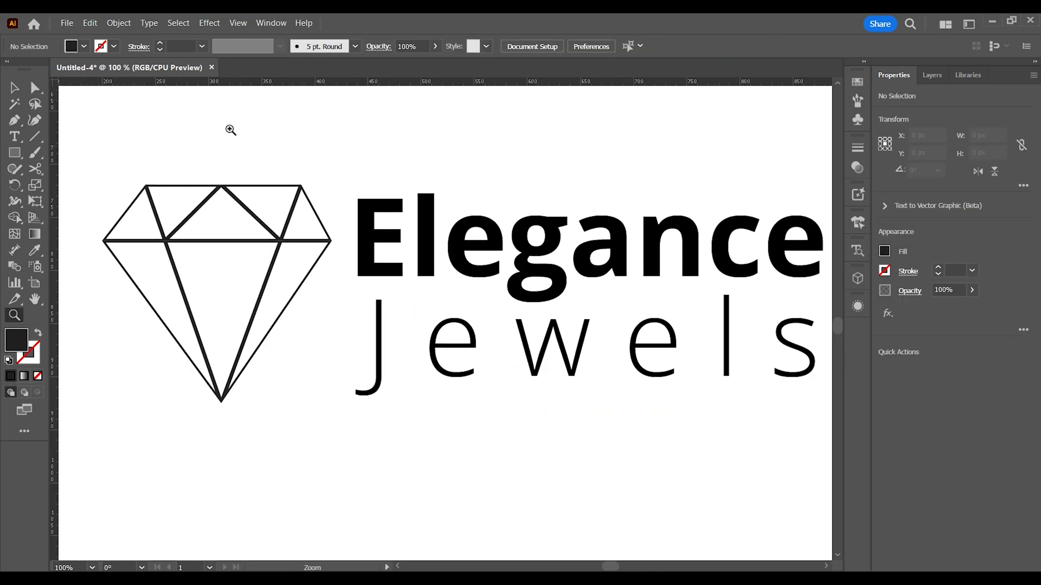
drag(226, 82, 246, 201)
key(v)
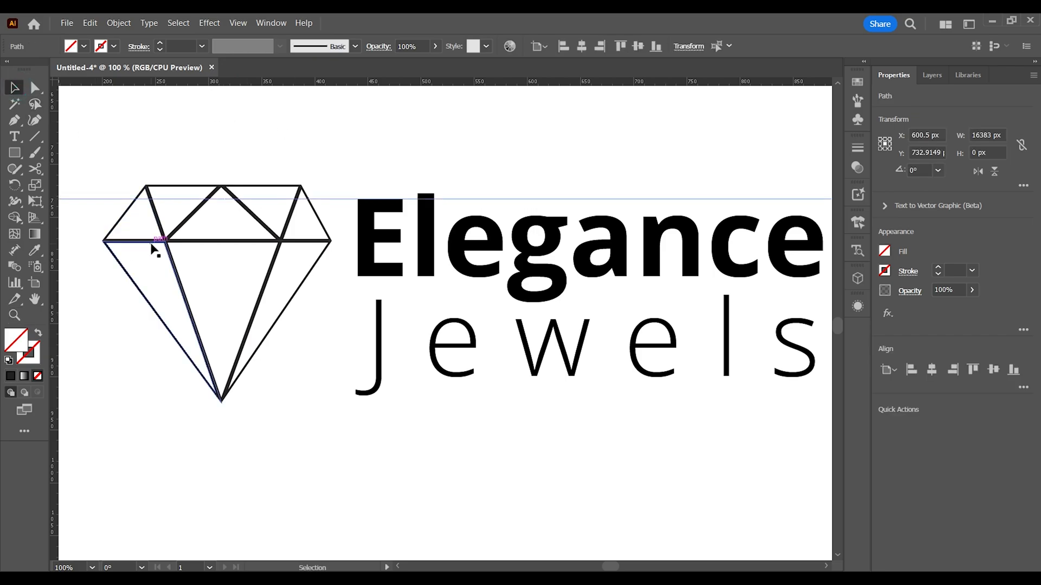
click(157, 240)
drag(333, 183, 316, 200)
drag(190, 144, 562, 395)
Step: Replace the guide with two horizontal guides, at the top of "Elegance" and at the bottom of the "J" in "Jewels"
click(76, 167)
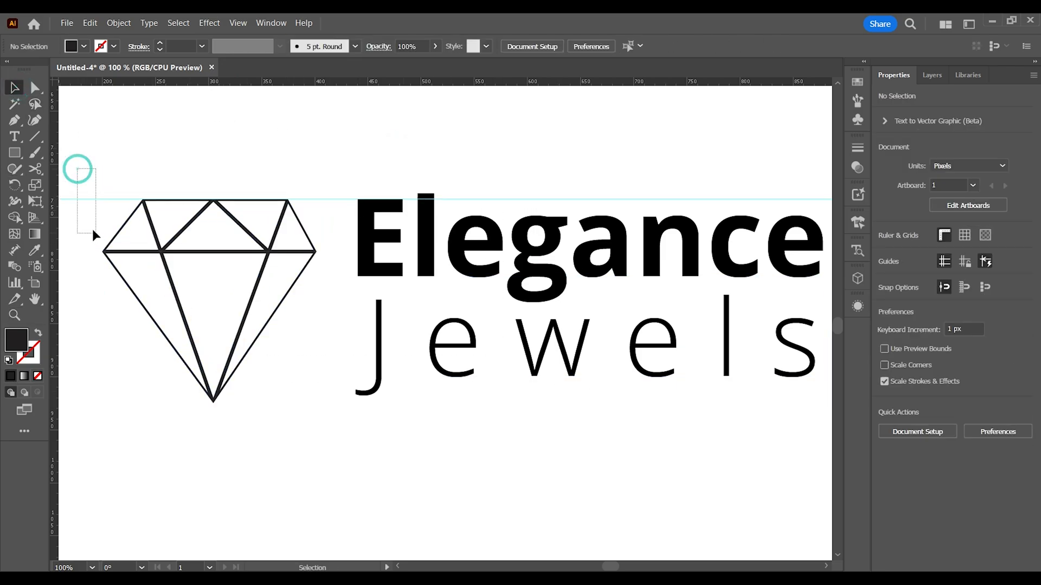
drag(125, 151, 511, 400)
click(587, 443)
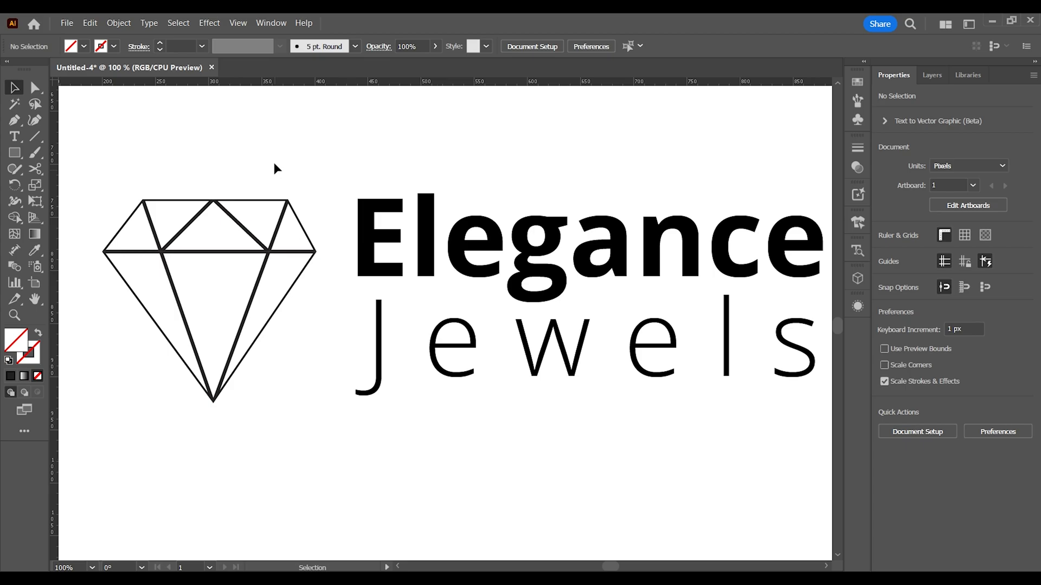
drag(277, 81, 297, 397)
click(309, 258)
click(265, 304)
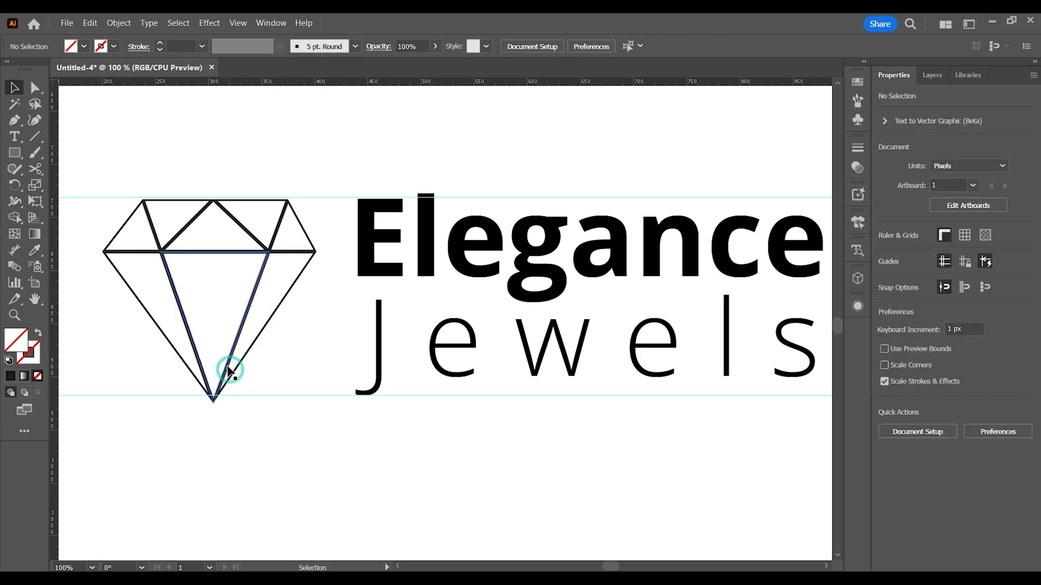
Step: Scale the side-by-side logo's diamond to about 194 × 184 px so it fits between the two guides
click(226, 366)
drag(103, 403, 114, 391)
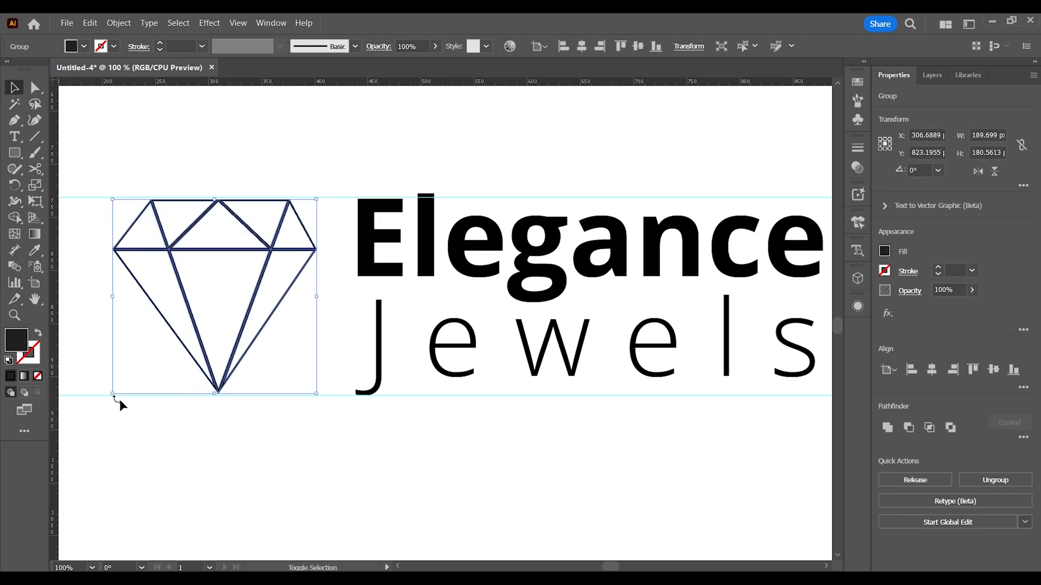
key(z)
click(289, 359)
key(v)
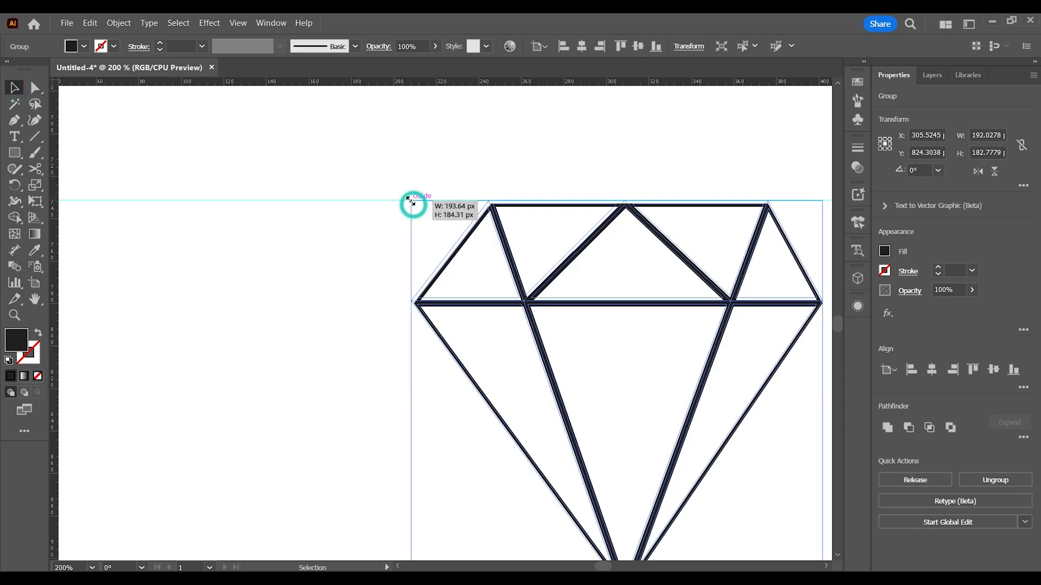
scroll(583, 372, down, 3)
click(480, 499)
Step: Reposition the stacked logo in the artboard's upper half and the side-by-side logo in its lower half
key(ctrl+0)
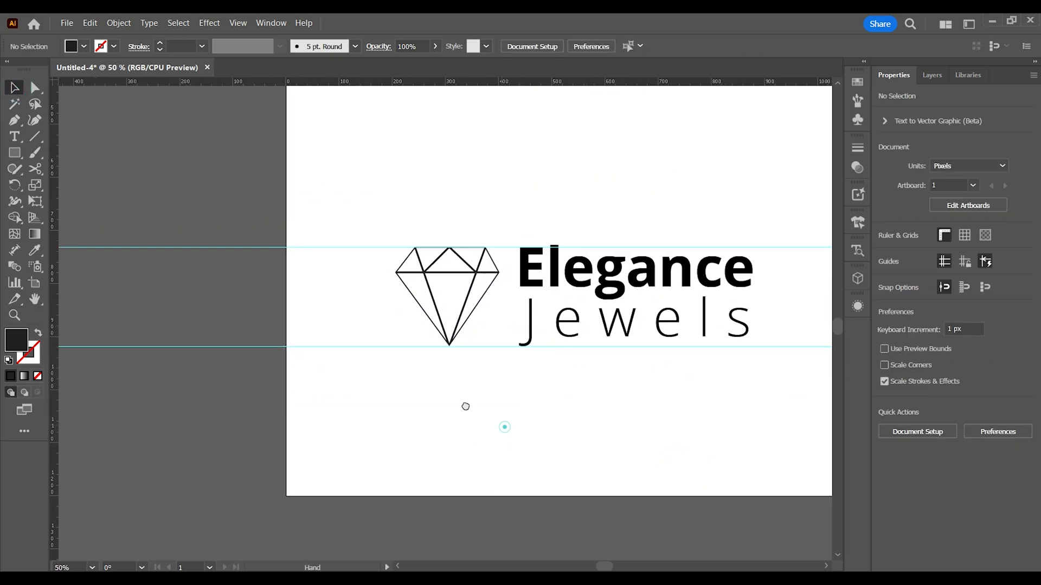
click(621, 377)
key(ctrl+minus)
drag(332, 209, 332, 260)
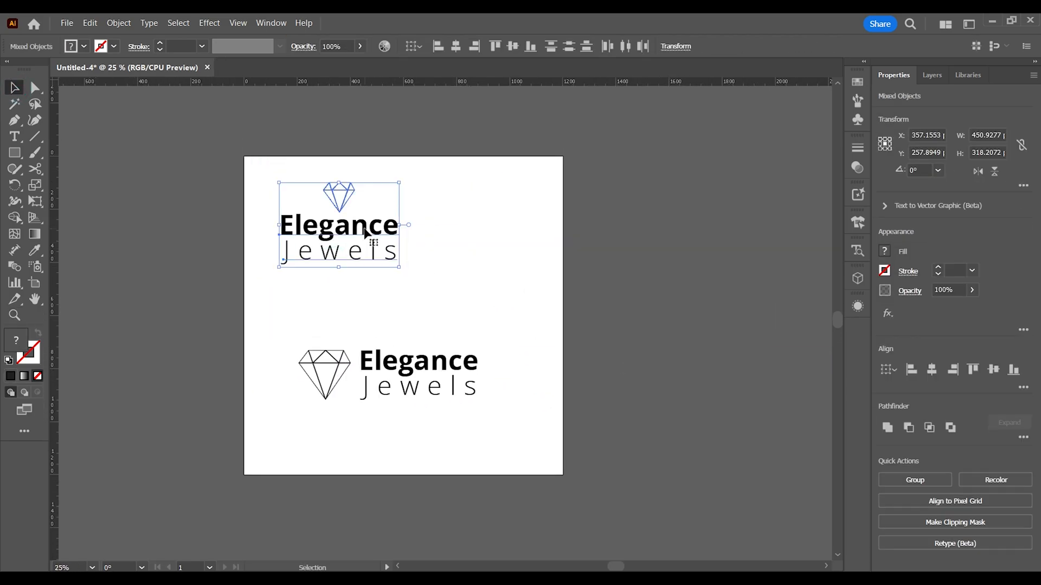
click(471, 363)
click(515, 434)
drag(407, 374, 462, 356)
drag(249, 162, 424, 276)
drag(353, 244, 366, 262)
drag(466, 347, 460, 372)
click(621, 340)
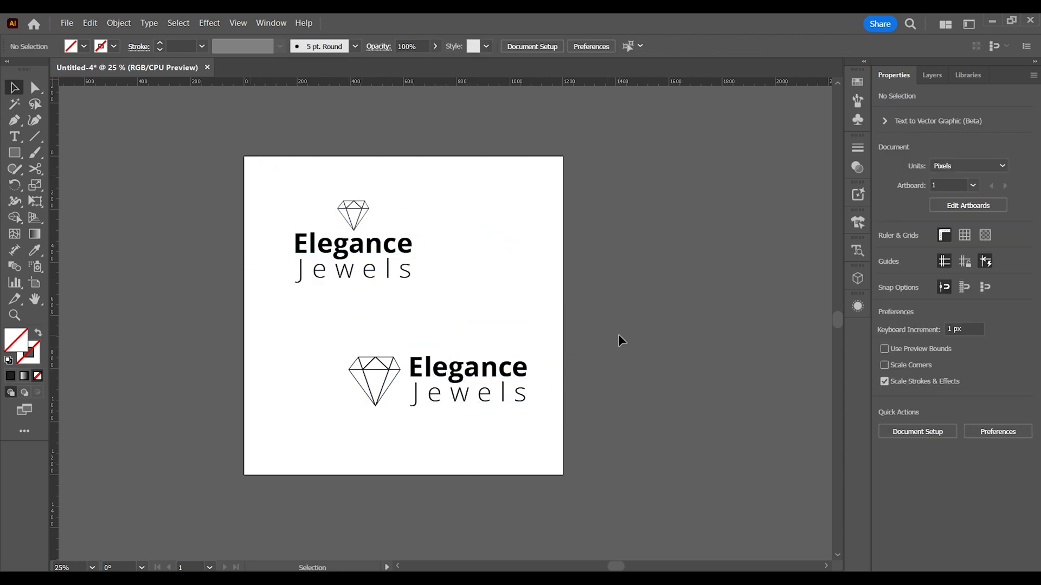
Step: Duplicate the stacked "Elegance Jewels" logo and place the copy beside the original in the artboard's upper right
key(ctrl+0)
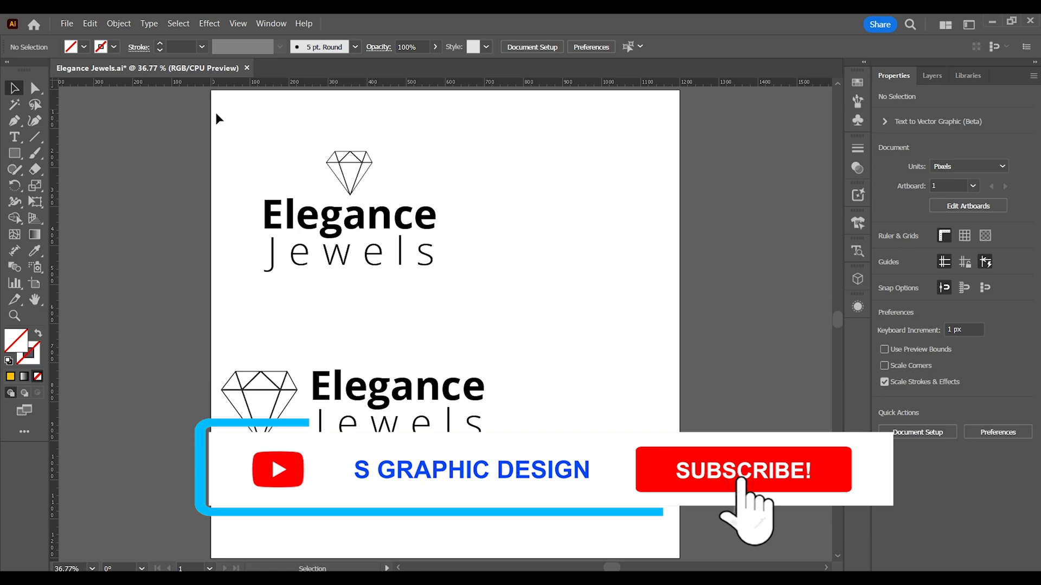
drag(243, 128, 472, 288)
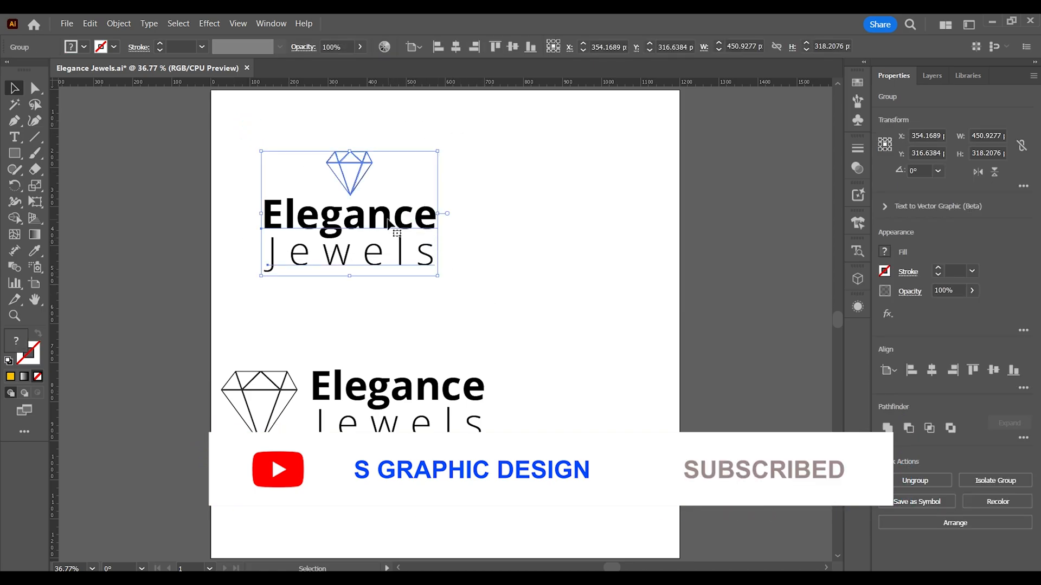
drag(387, 222, 602, 219)
click(626, 328)
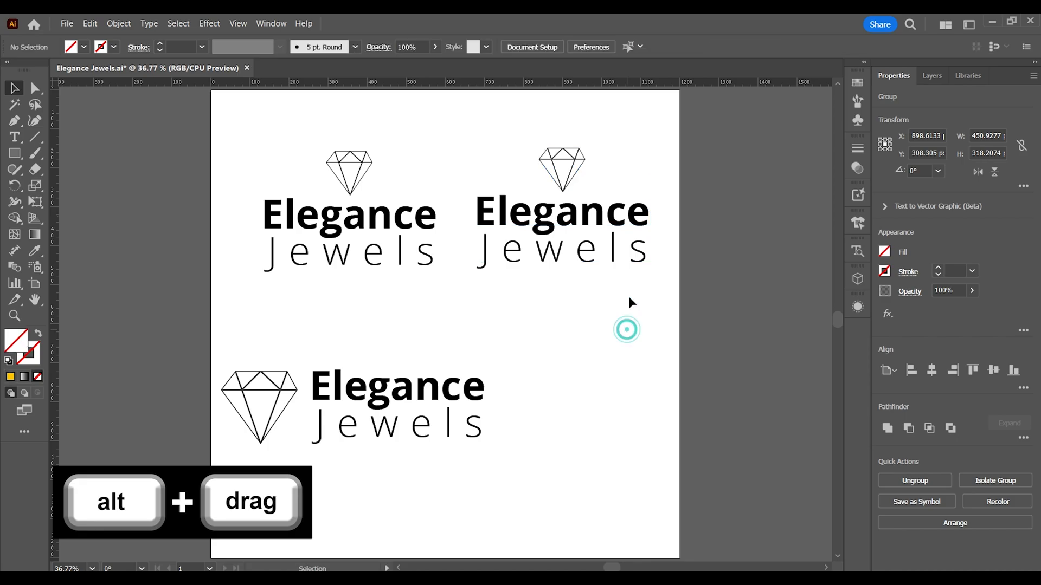
Step: Ungroup the copied stacked logo so its diamond can be selected separately from the lettering
key(z)
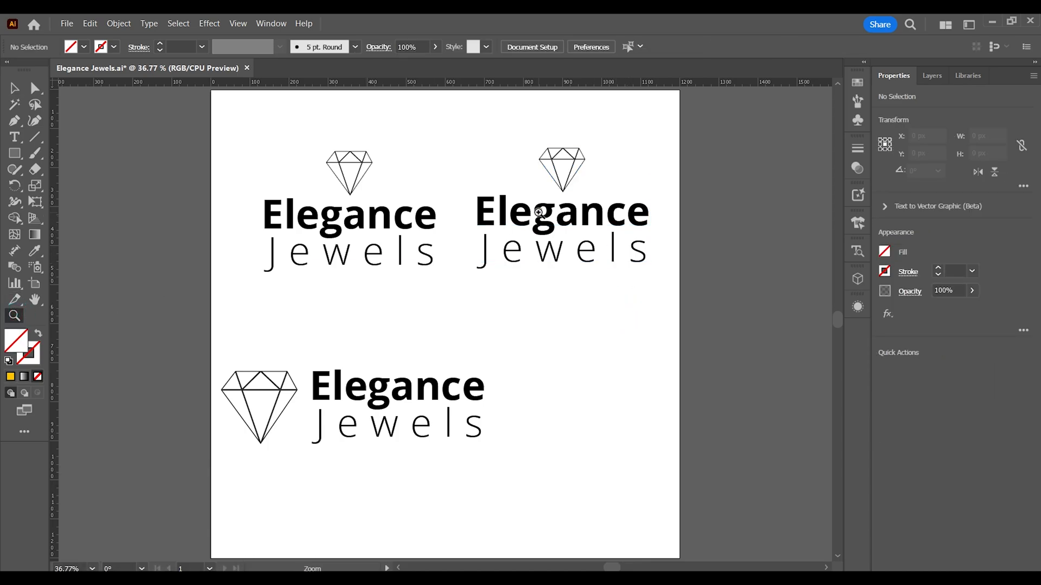
click(576, 188)
click(433, 318)
click(399, 332)
click(522, 314)
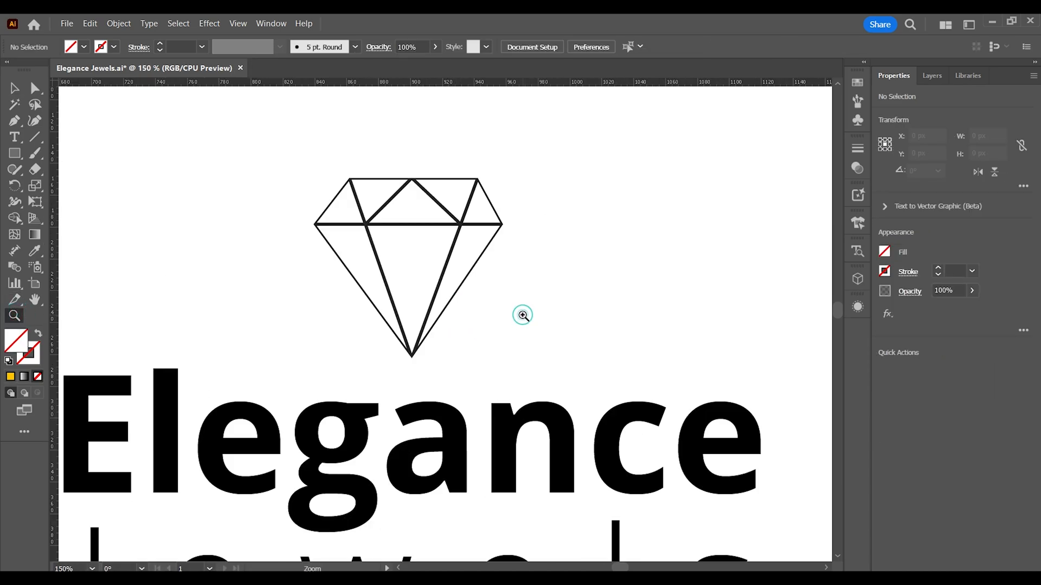
click(394, 275)
click(416, 292)
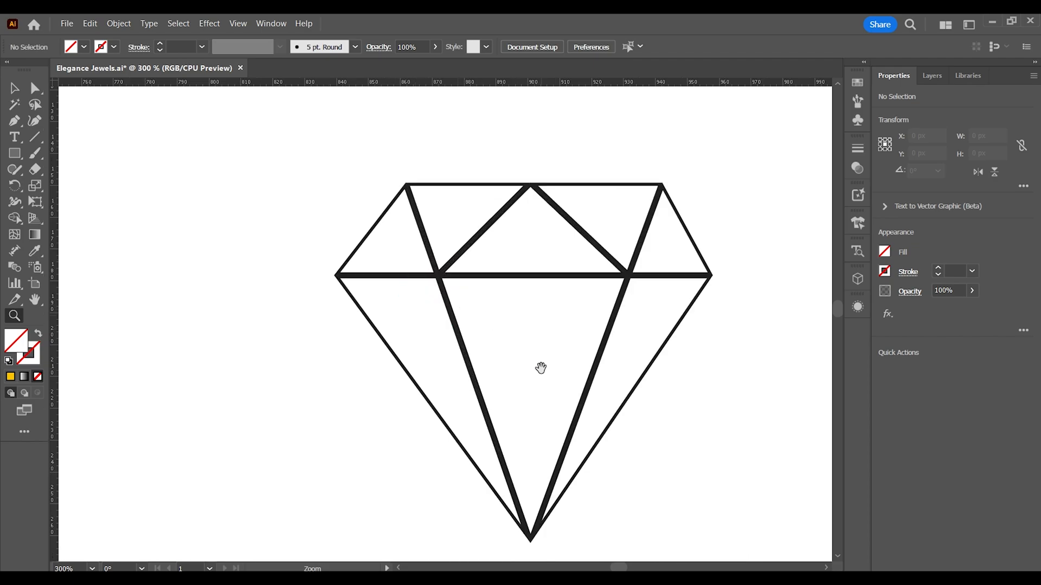
drag(540, 367, 502, 325)
click(14, 89)
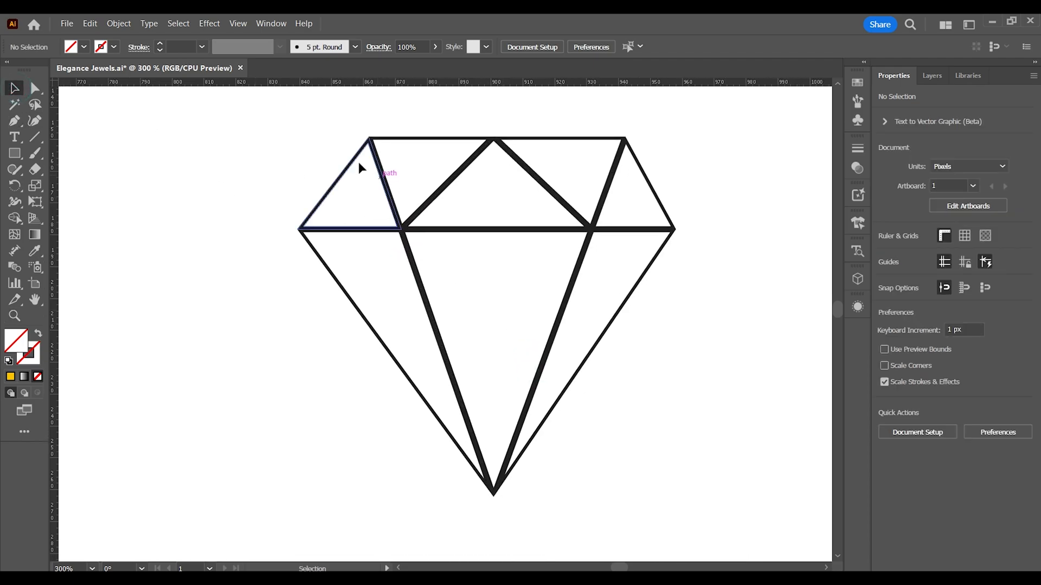
drag(290, 135, 656, 384)
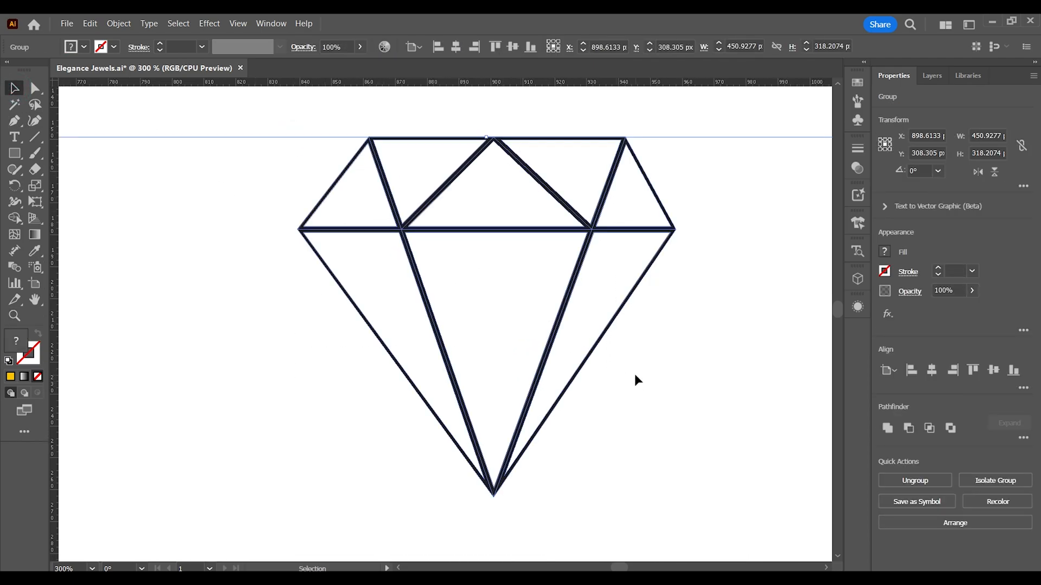
click(936, 479)
click(582, 106)
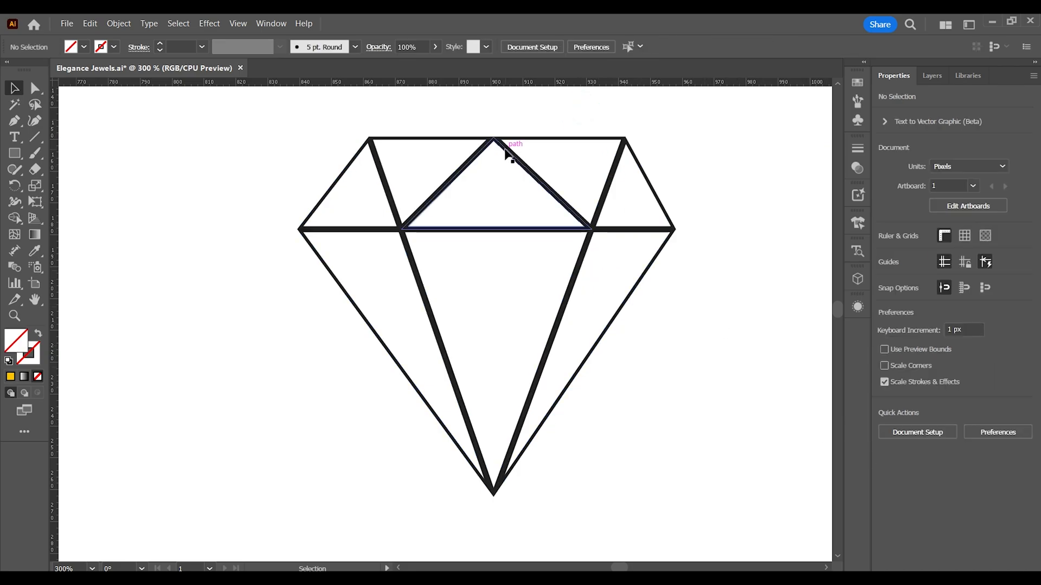
Step: Release the copied diamond's compound path and ungroup it into separate facet shapes
click(505, 152)
click(914, 480)
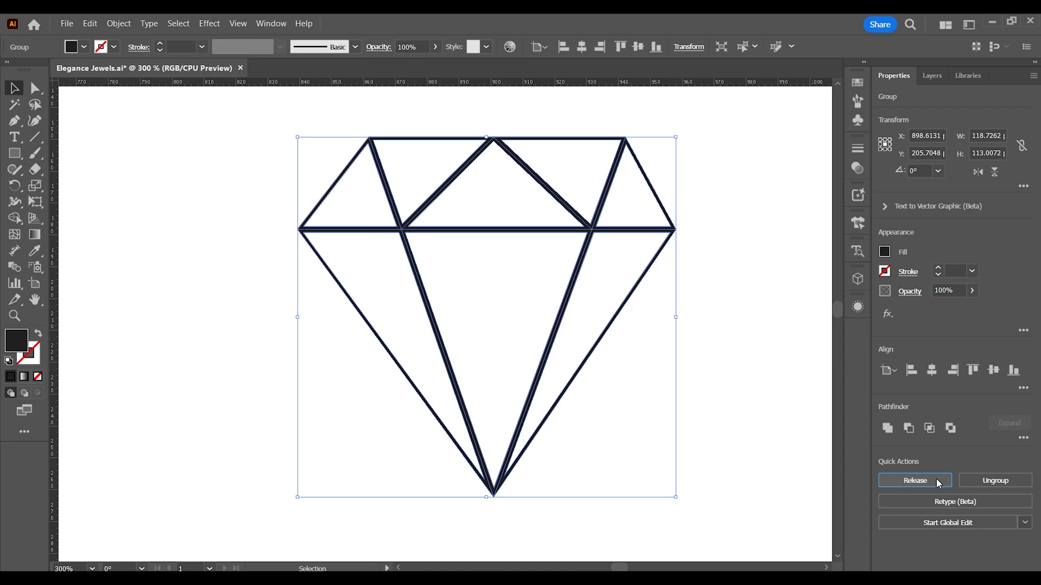
click(364, 112)
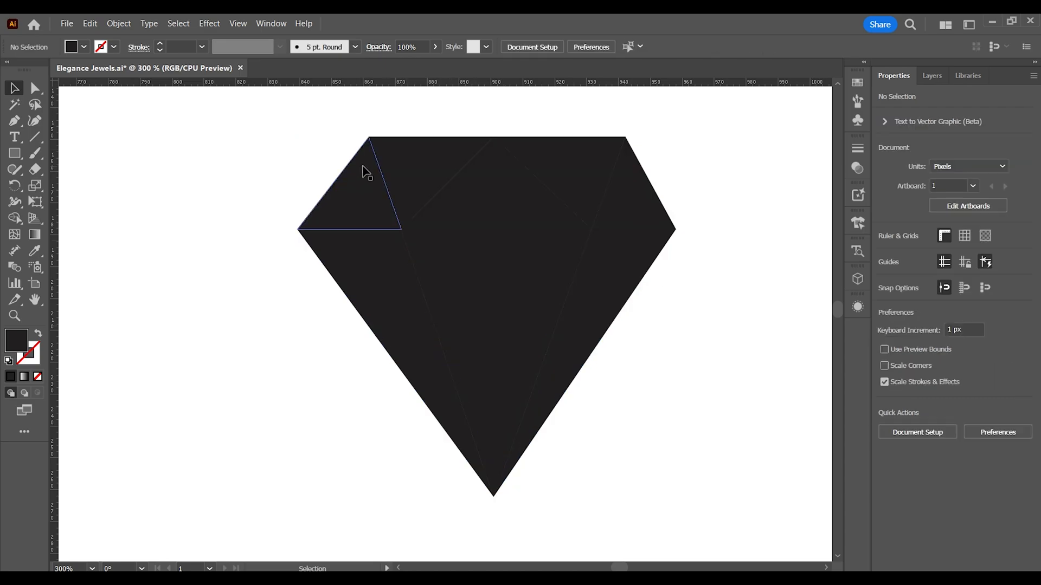
click(362, 166)
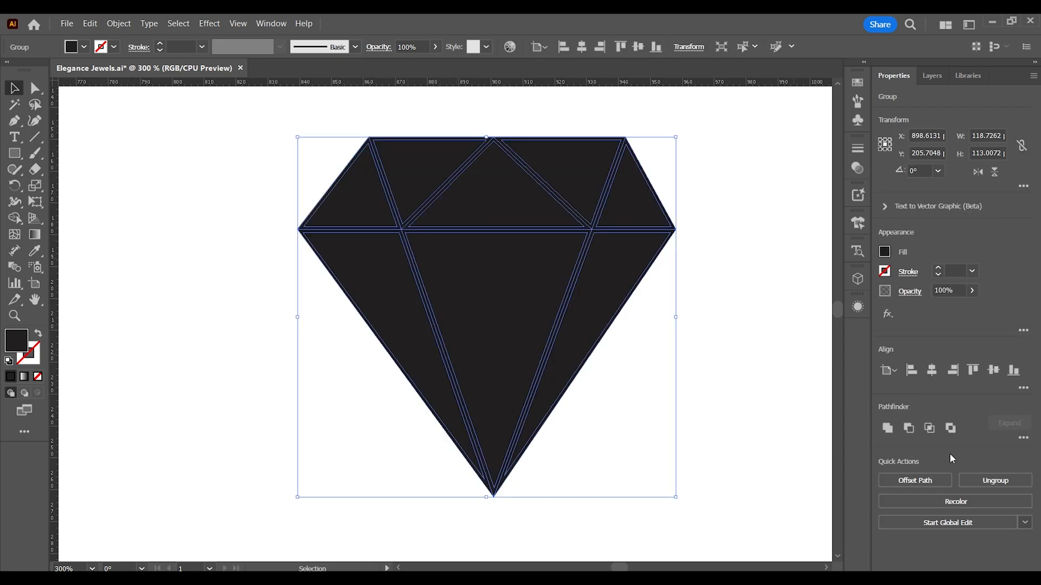
click(979, 480)
click(724, 401)
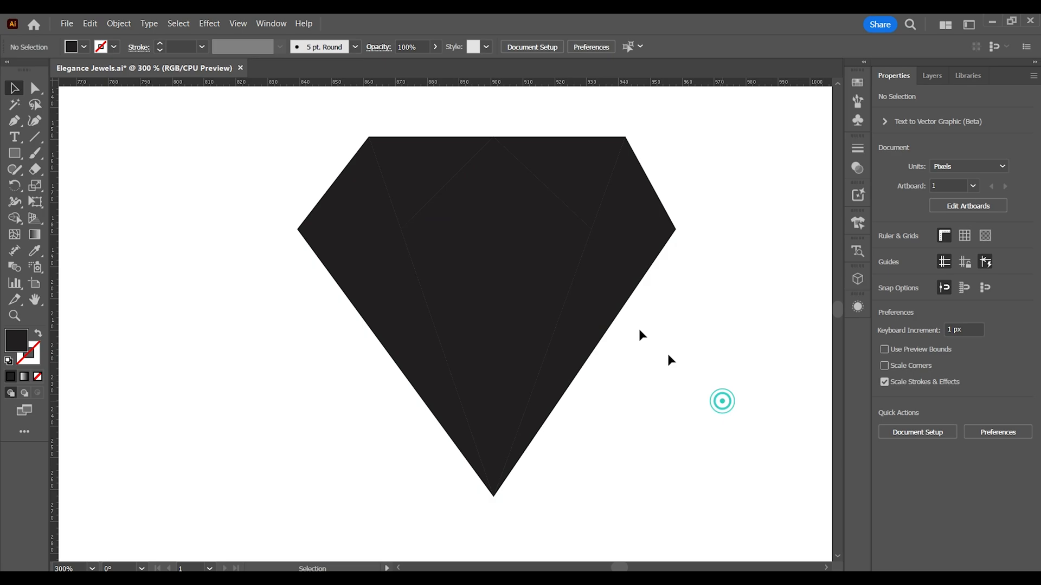
Step: Fill the diamond's upper-left triangular facet with the RGB colour 251, 196, 0
click(361, 184)
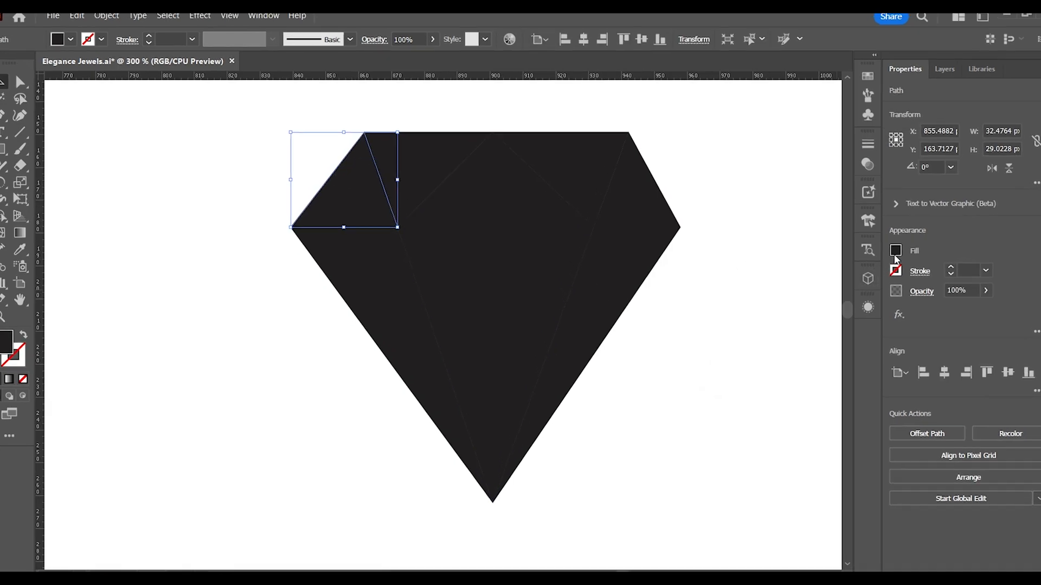
click(884, 252)
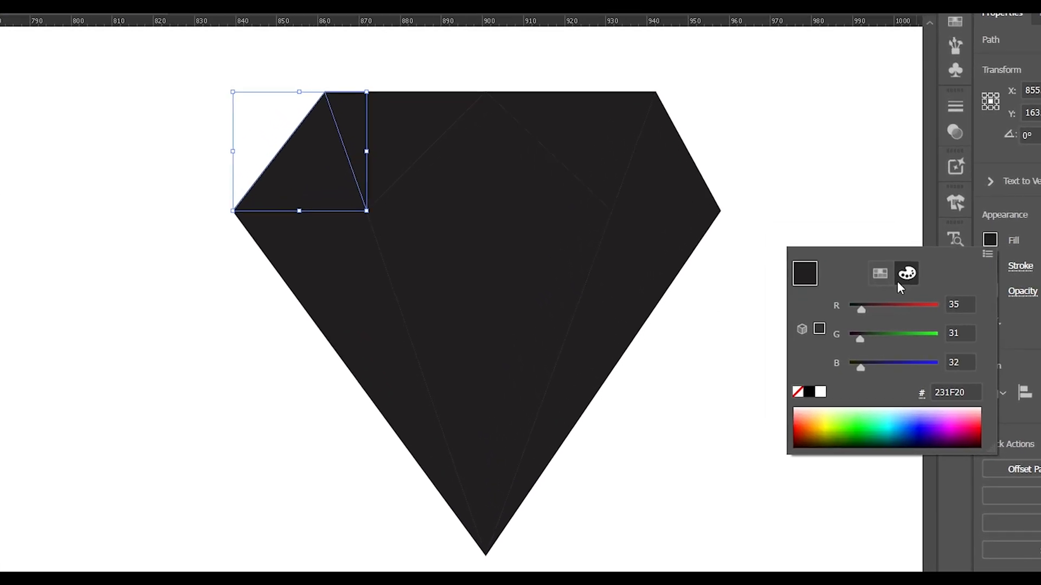
drag(972, 305, 873, 317)
text(251)
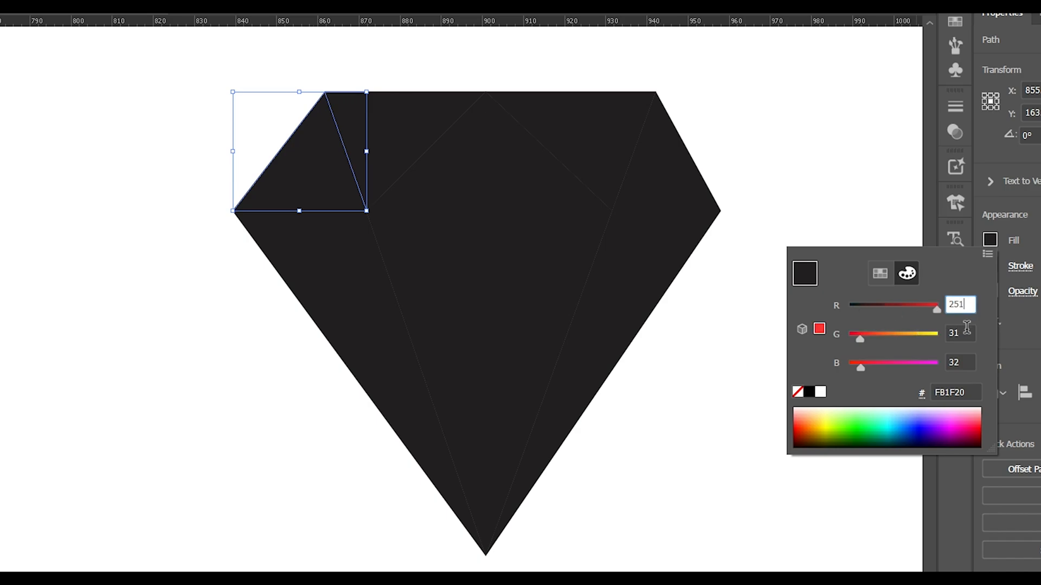
key(Tab)
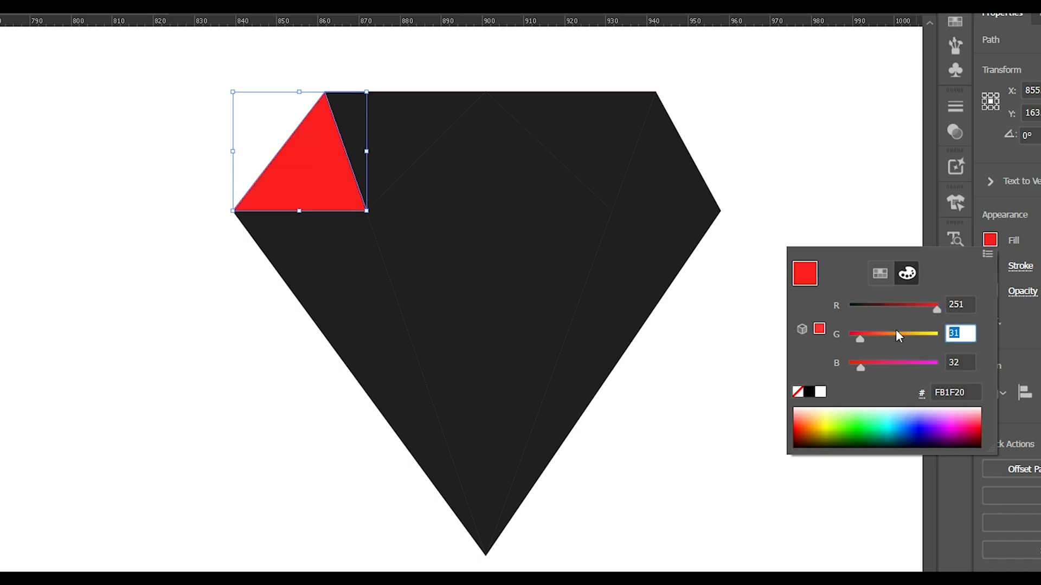
text(196)
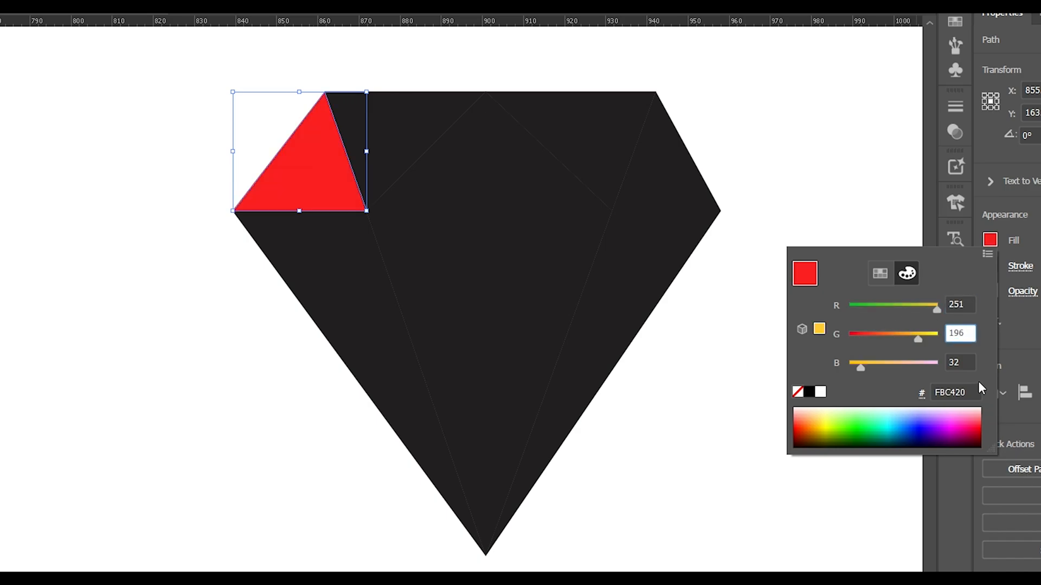
click(970, 358)
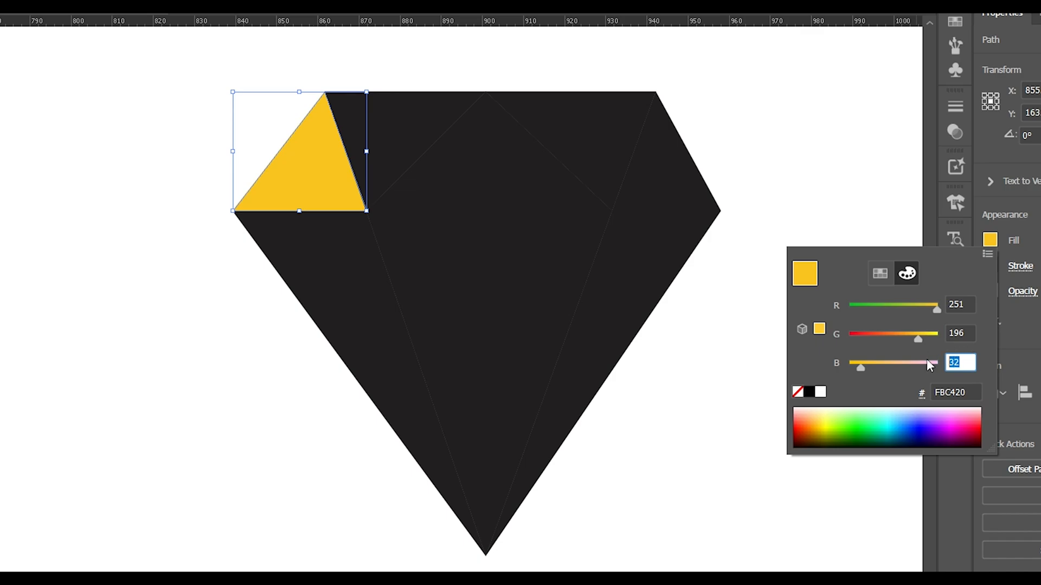
text(0)
key(Return)
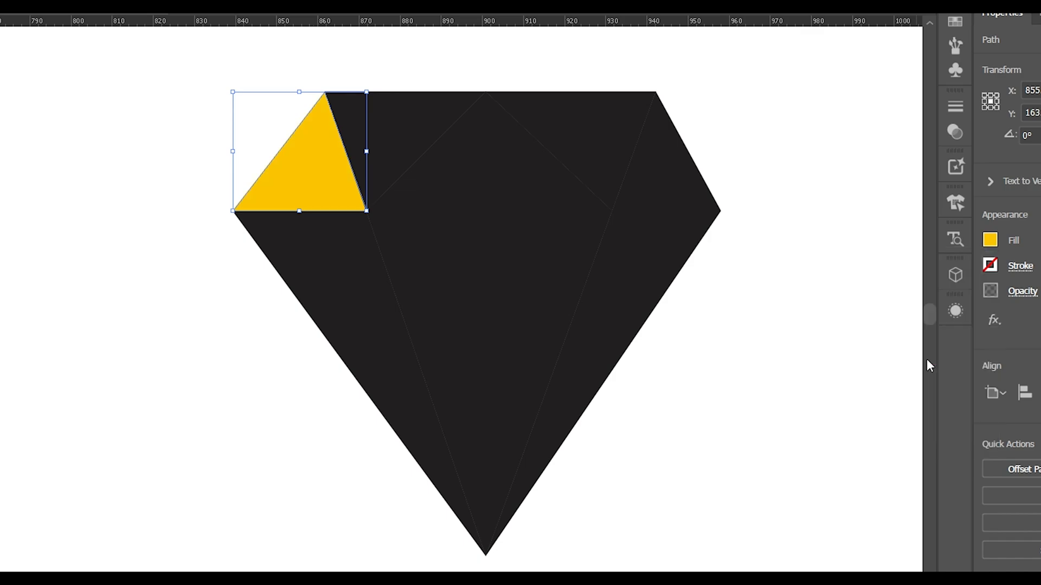
Step: Give the yellow triangular facet a stroke in the RGB colour 251, 208, 0
click(989, 266)
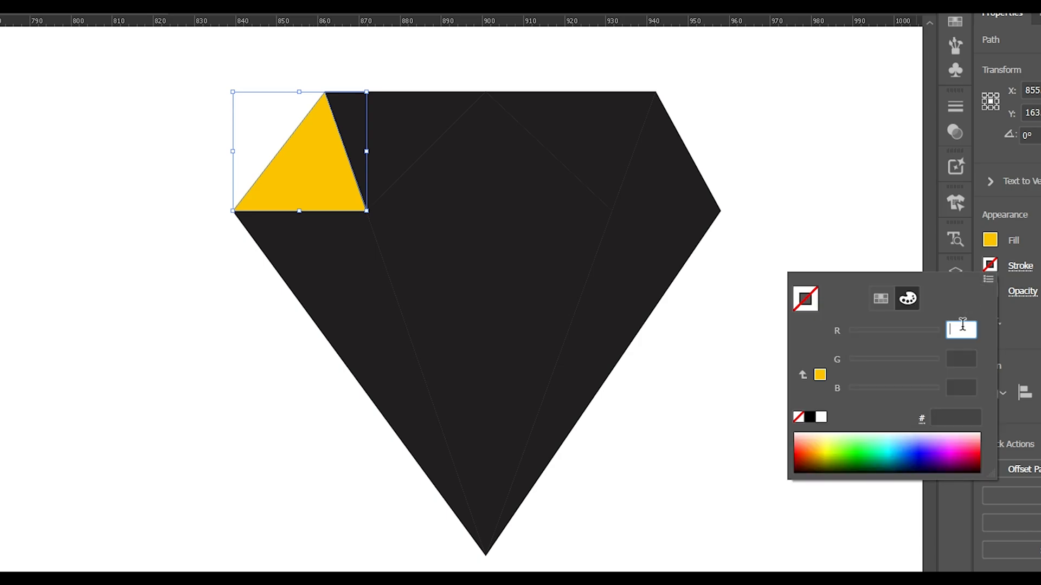
text(251)
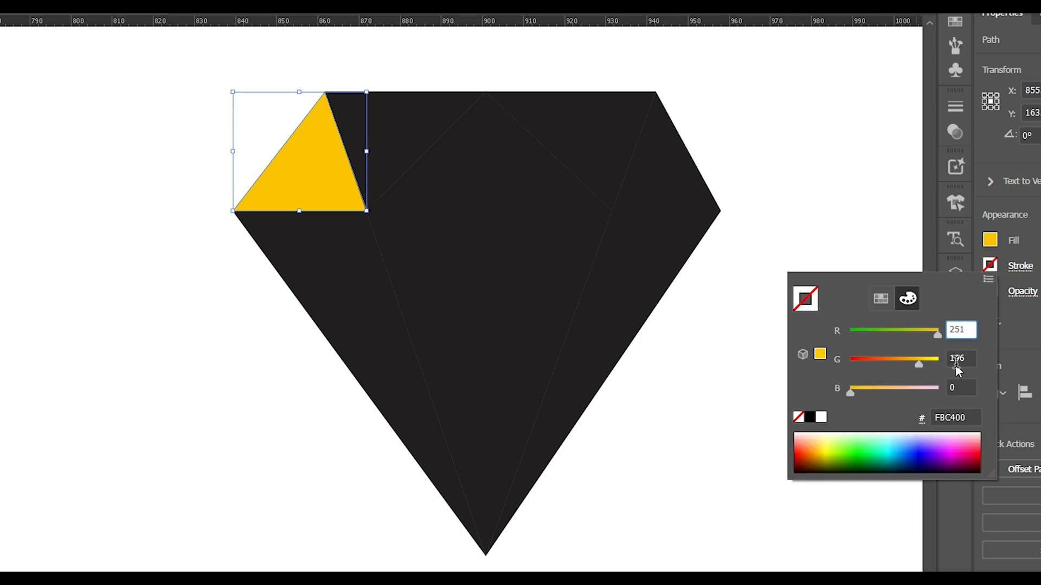
key(Tab)
text(208)
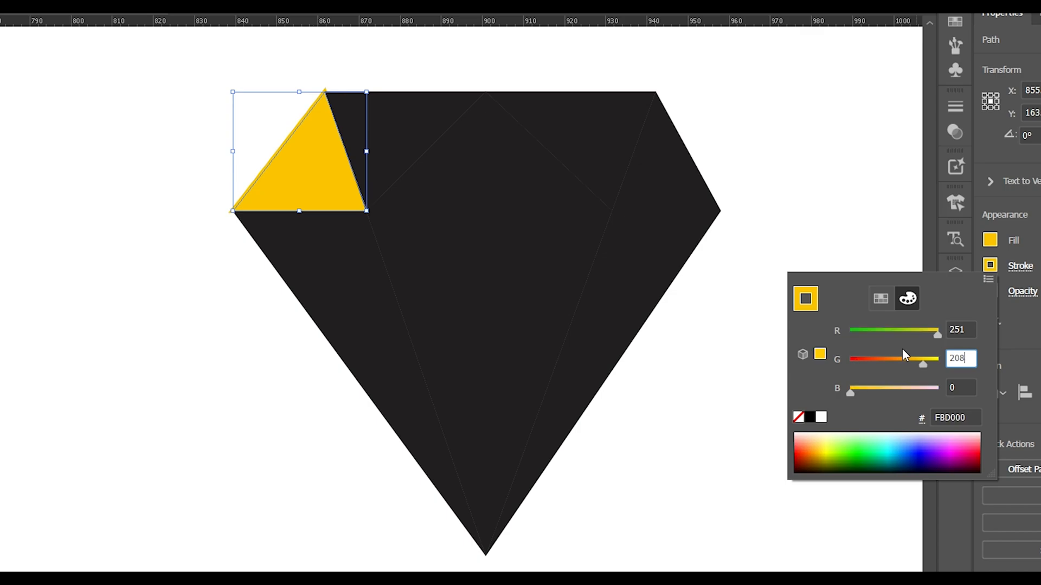
key(Tab)
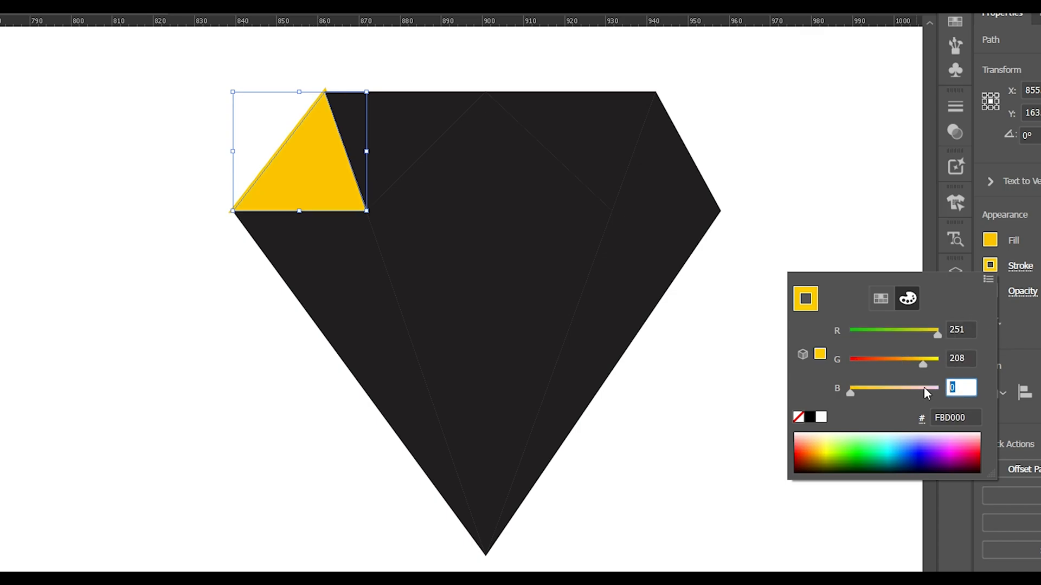
key(Return)
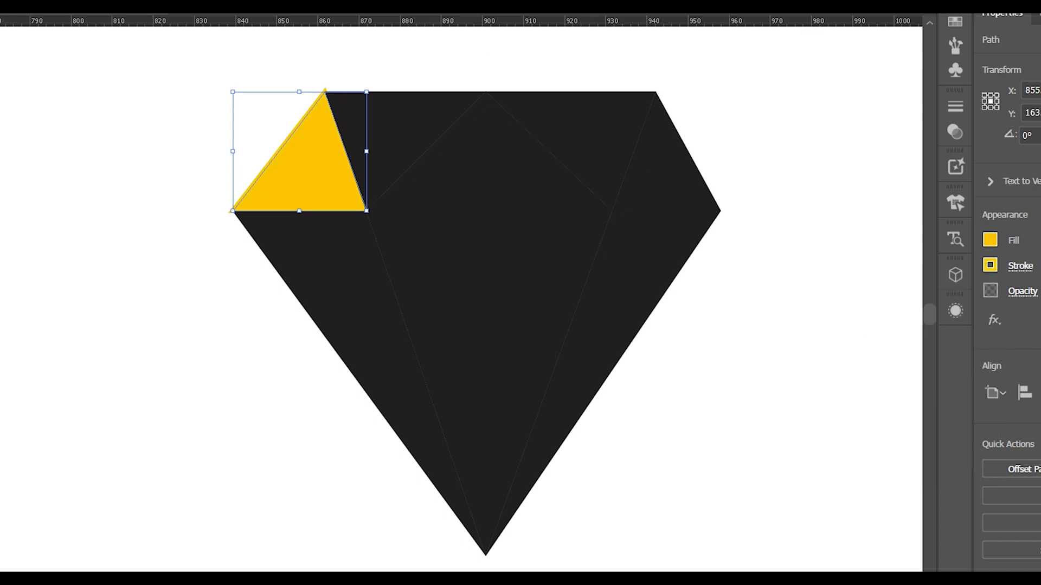
click(51, 197)
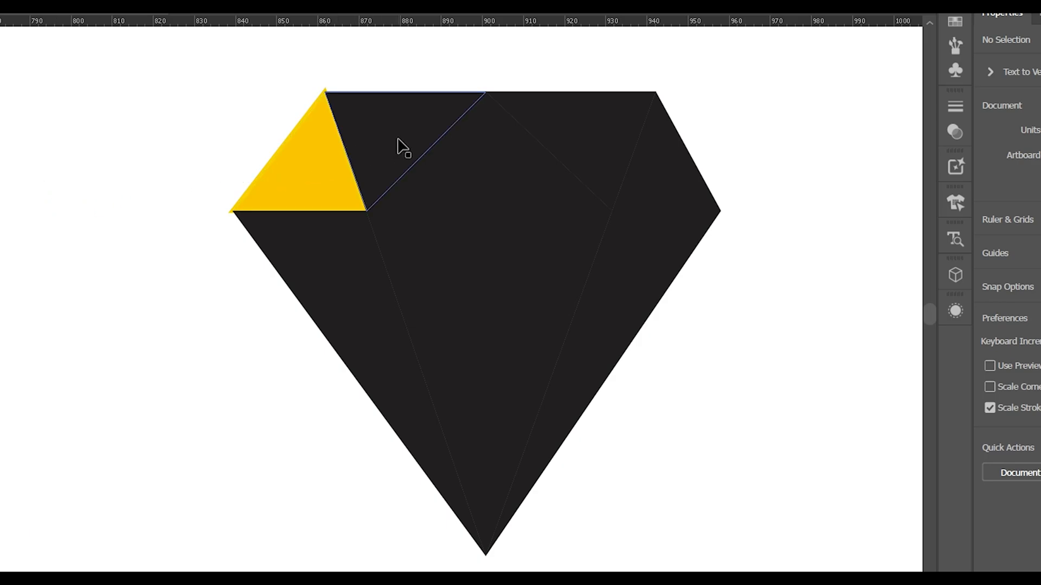
Step: Align the yellow facet's stroke to the inside of its path
click(329, 154)
click(1016, 266)
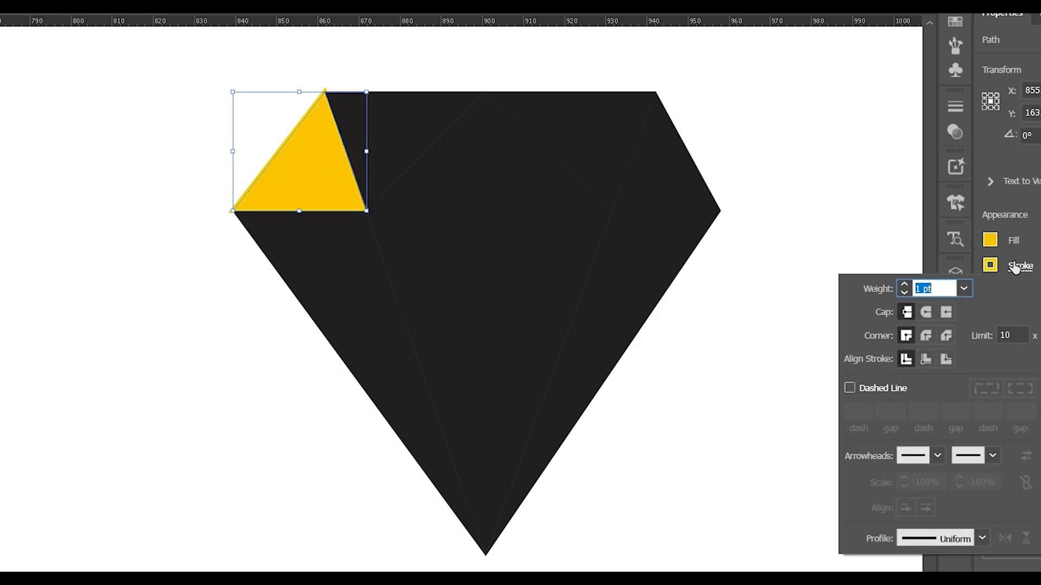
click(925, 359)
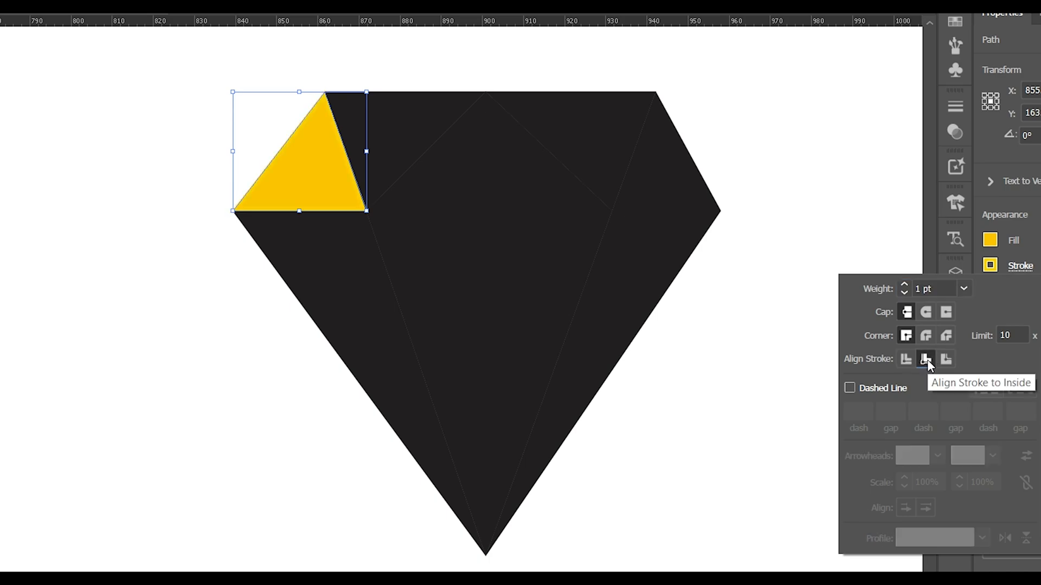
click(249, 370)
Step: Apply the yellow triangular facet's fill and inside stroke to all the remaining black facets of the diamond with the Eyedropper
click(384, 152)
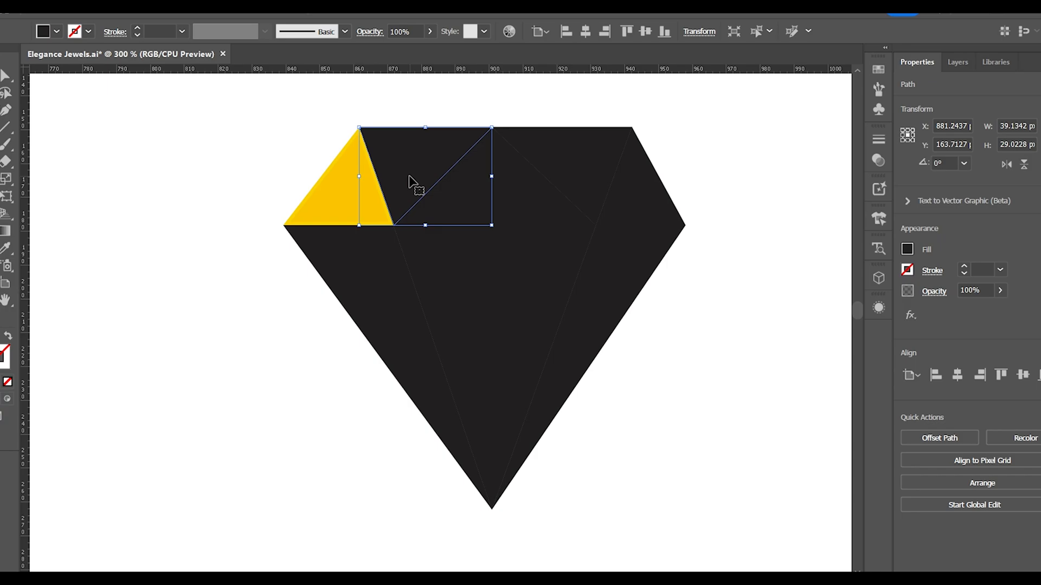
shift+click(483, 182)
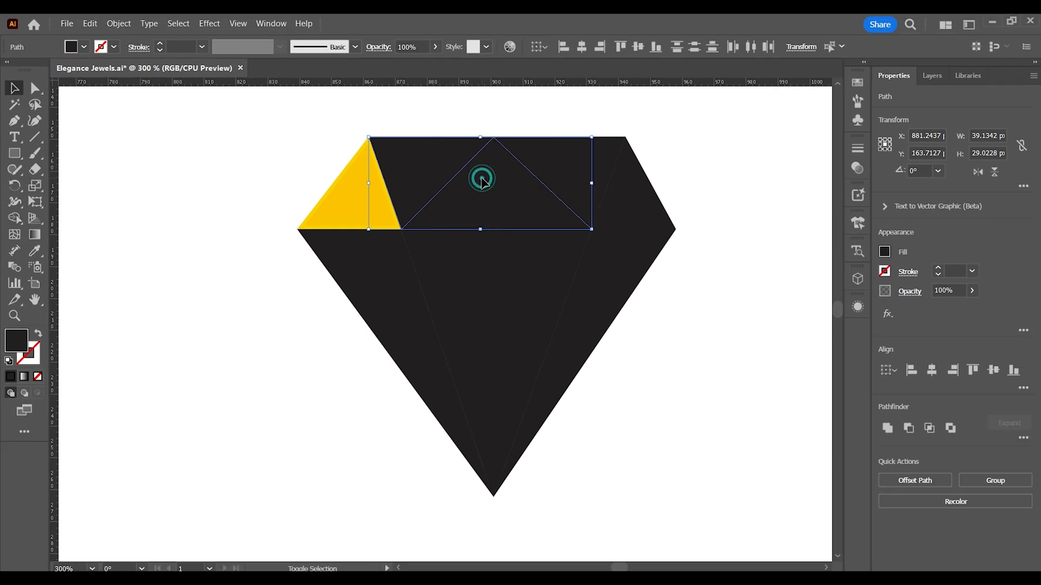
shift+click(646, 196)
shift+click(594, 283)
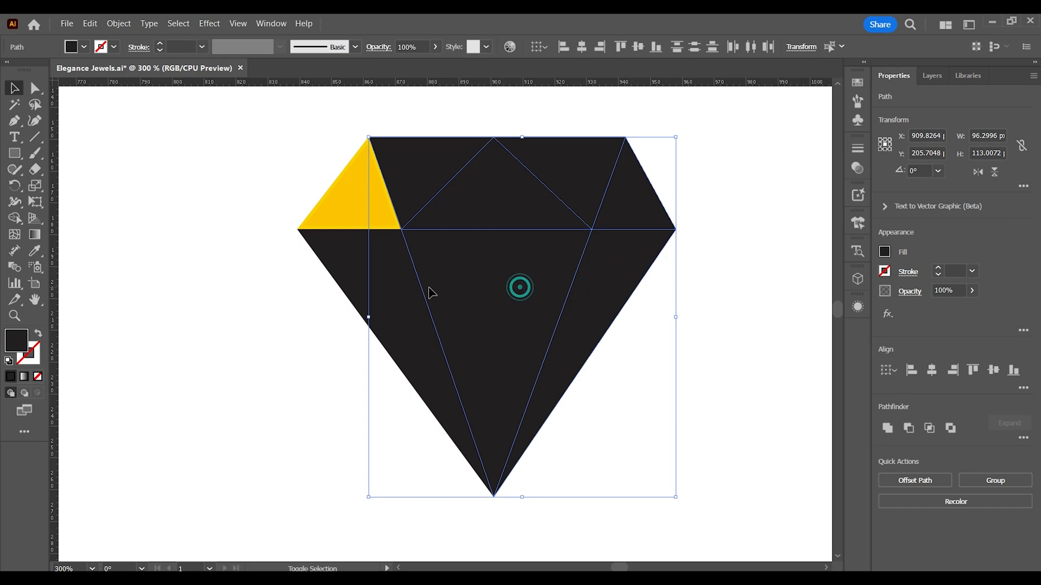
shift+click(360, 274)
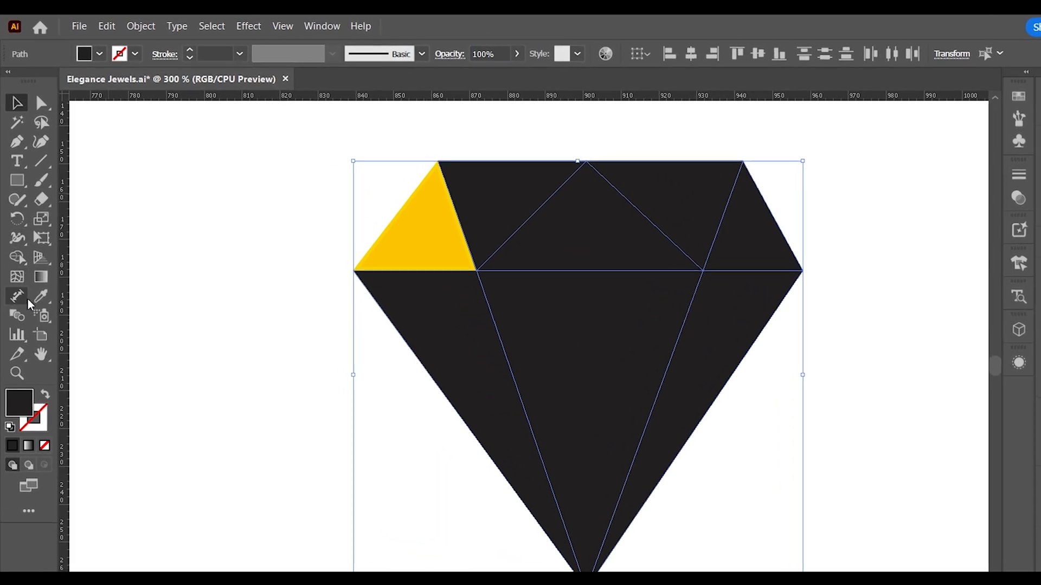
drag(42, 295, 107, 296)
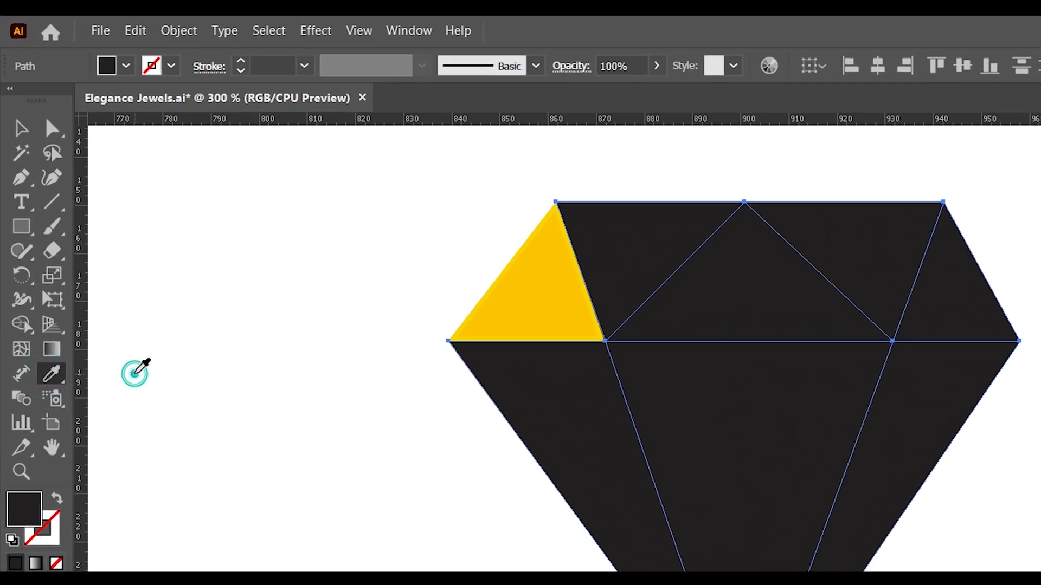
click(563, 295)
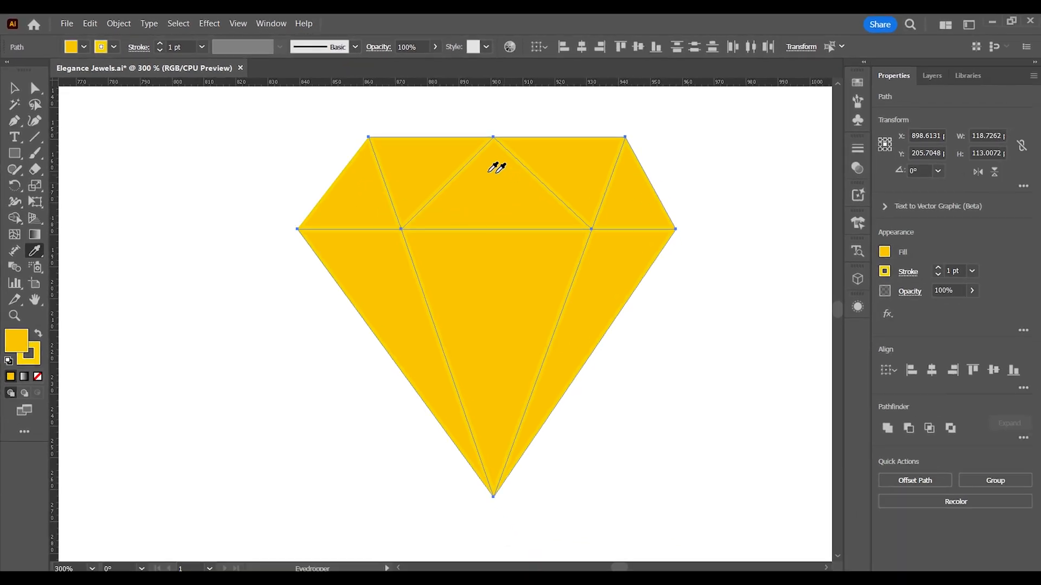
Step: Group the diamond facets together with the Elegance lettering and convert the facets' strokes into outlined shapes
click(10, 90)
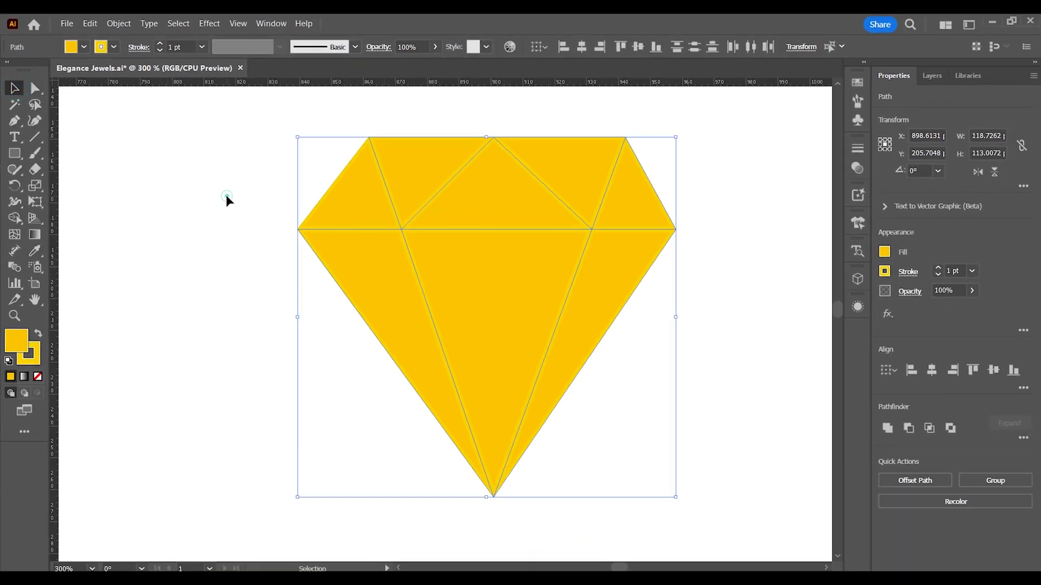
click(266, 140)
drag(256, 129, 769, 542)
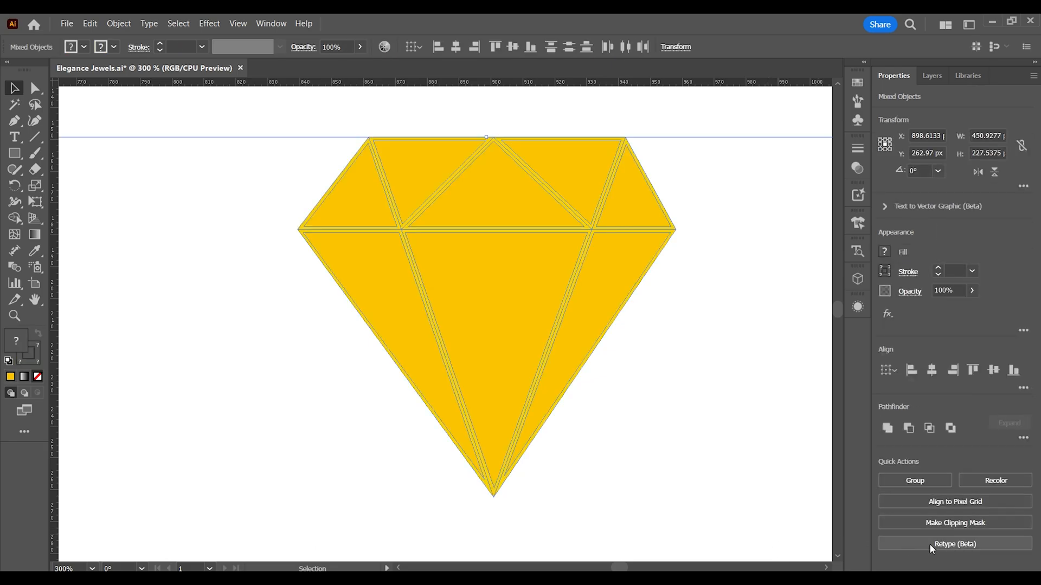
click(928, 481)
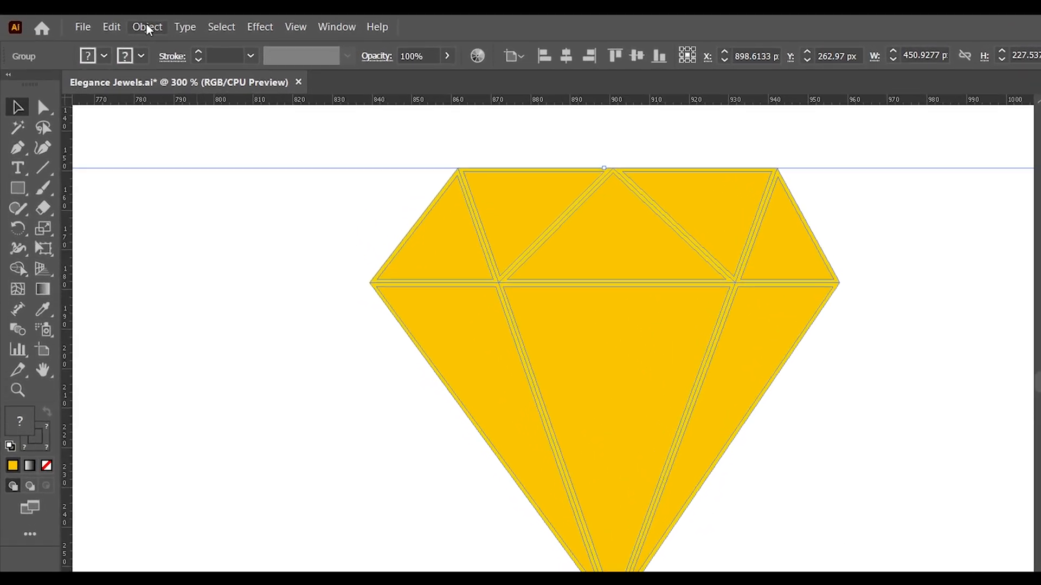
click(119, 23)
click(207, 281)
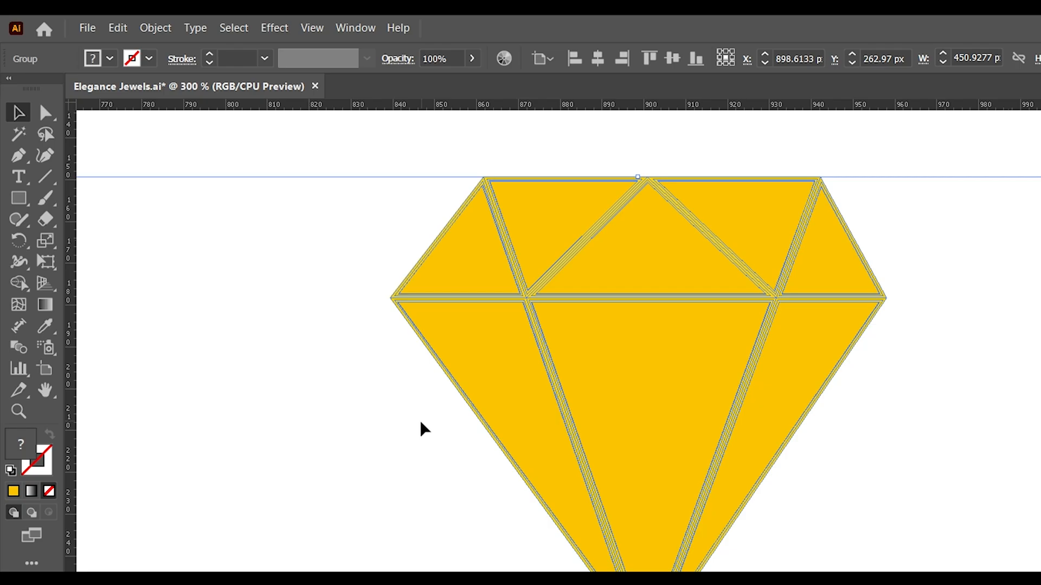
click(480, 486)
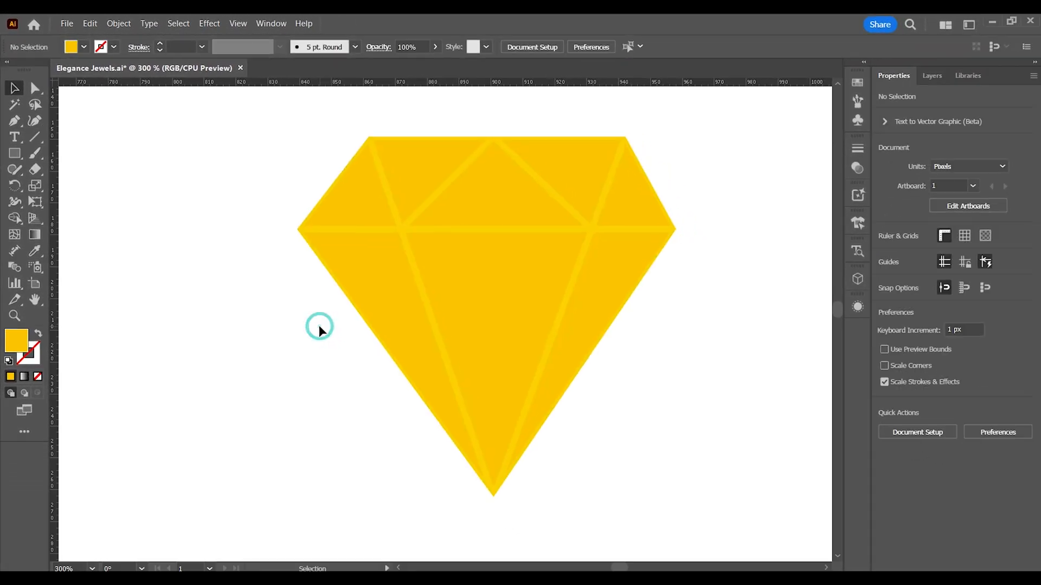
click(482, 224)
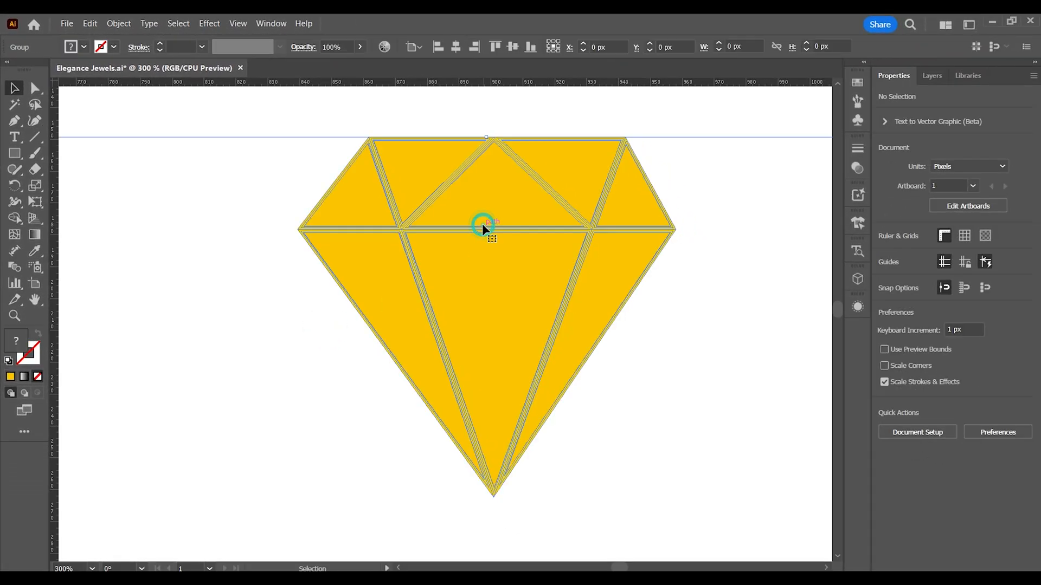
Step: Ungroup the diamond from the Elegance lettering and regroup only the diamond's shapes
key(ctrl+minus)
key(ctrl+minus)
key(ctrl+minus)
key(ctrl+minus)
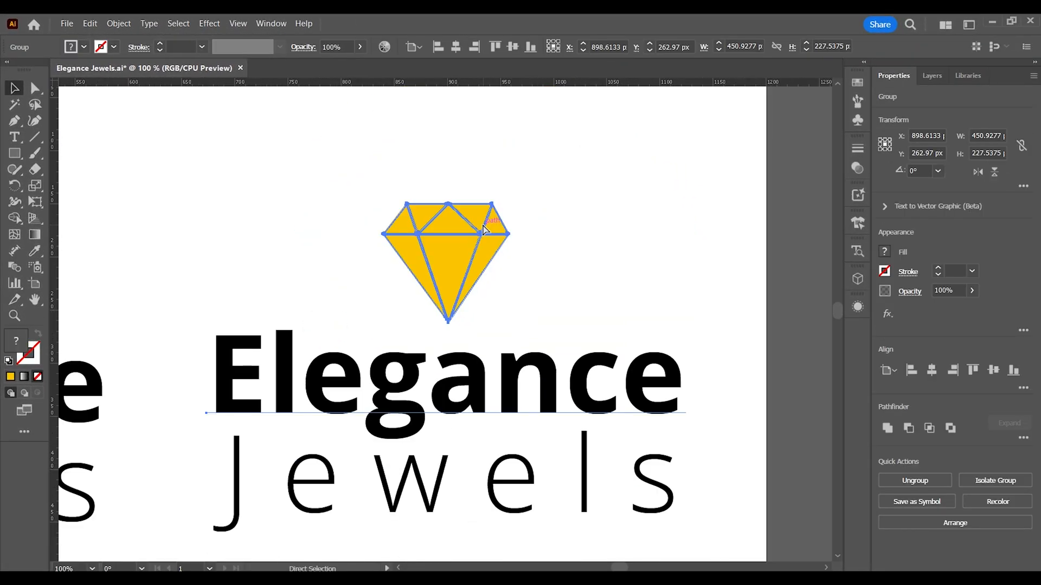
click(470, 201)
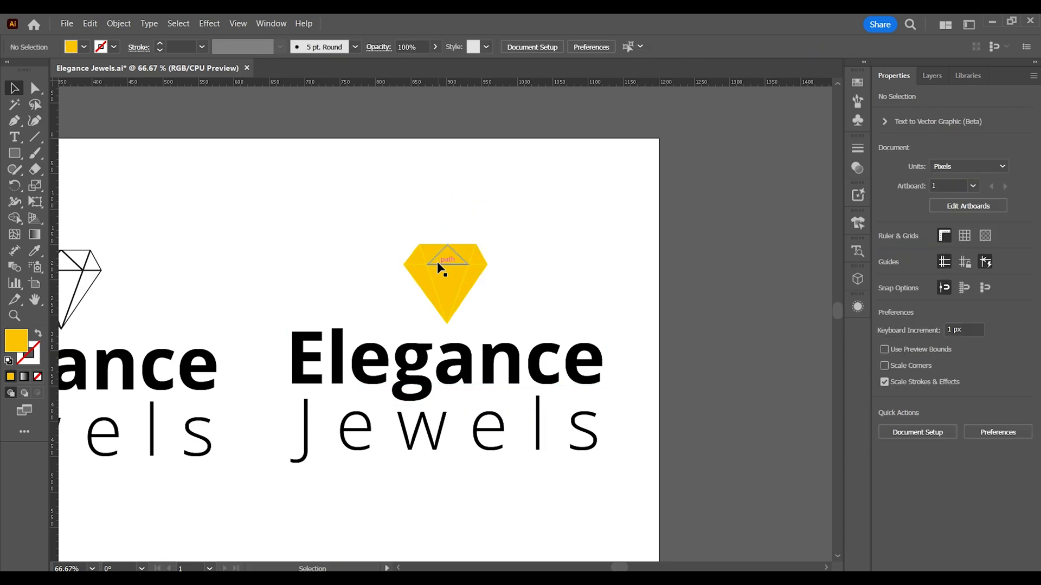
click(438, 264)
click(915, 480)
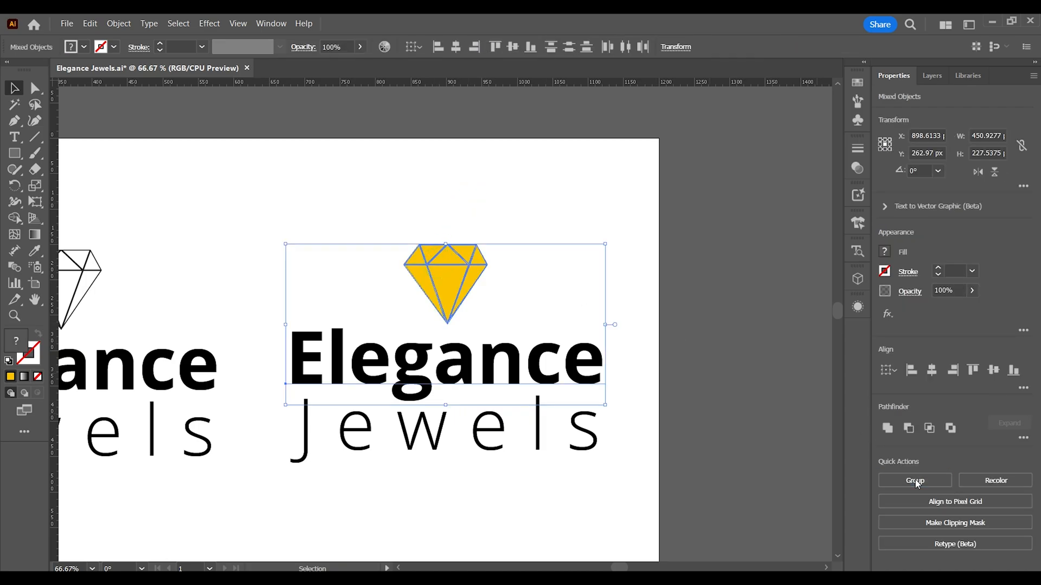
click(611, 272)
drag(374, 208, 527, 313)
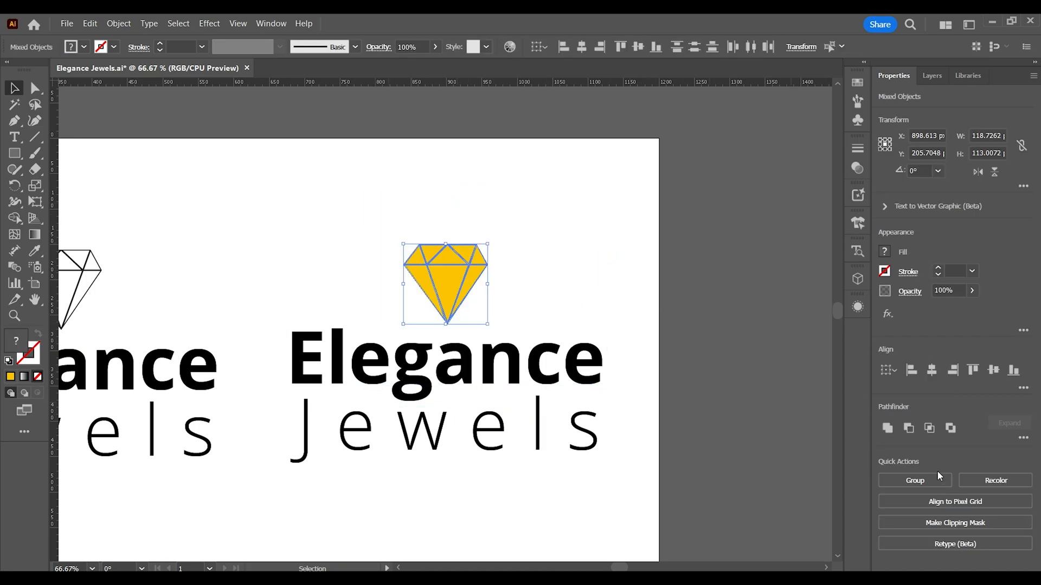
click(939, 479)
Step: Expand the grouped yellow diamond
click(118, 23)
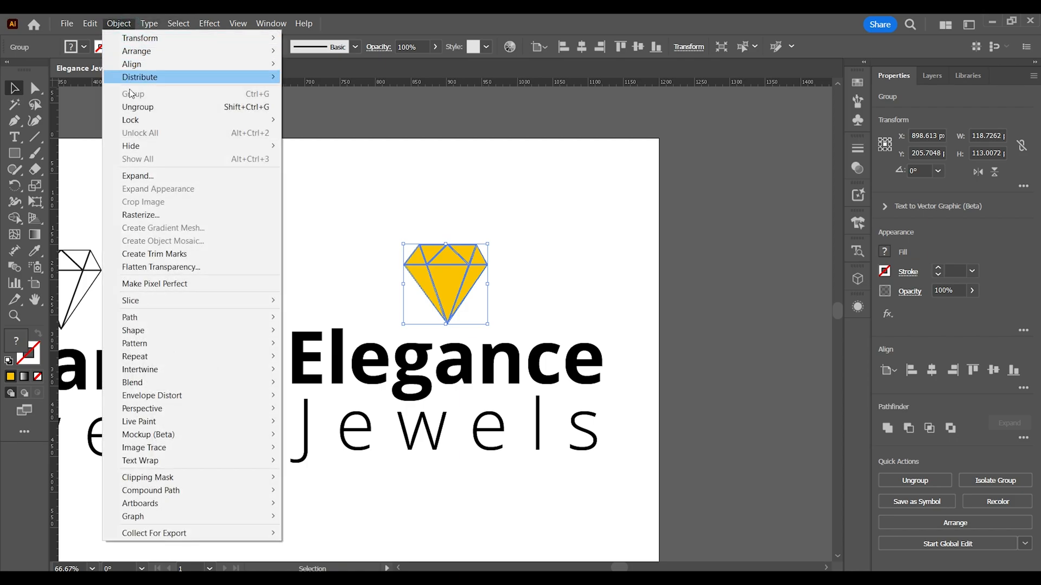
click(138, 177)
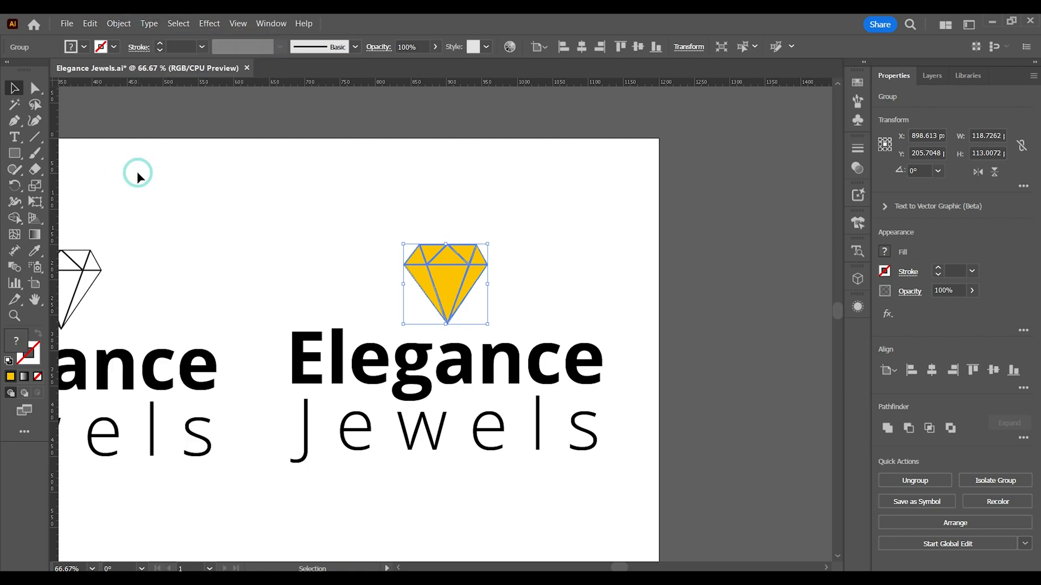
click(557, 303)
Step: Fill the word Elegance beneath the yellow diamond with the diamond facets' yellow using the Eyedropper
drag(294, 419, 319, 355)
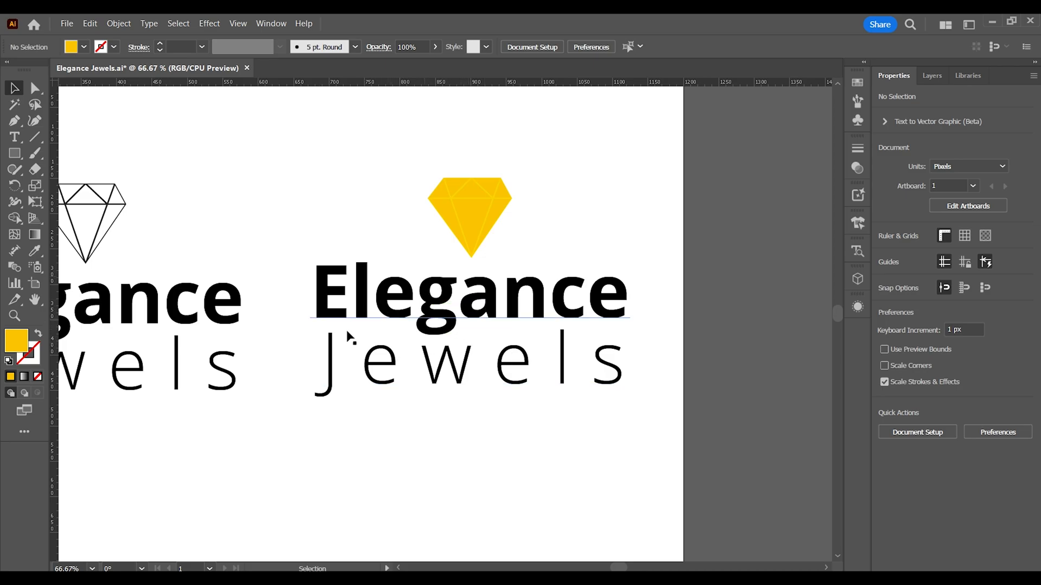
click(14, 318)
click(444, 287)
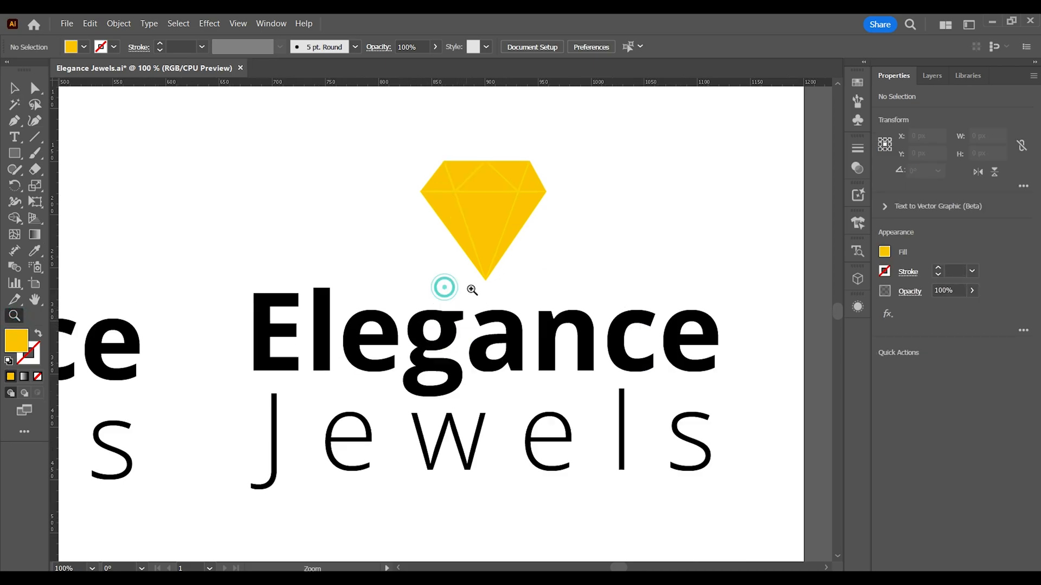
click(448, 316)
key(ctrl+1)
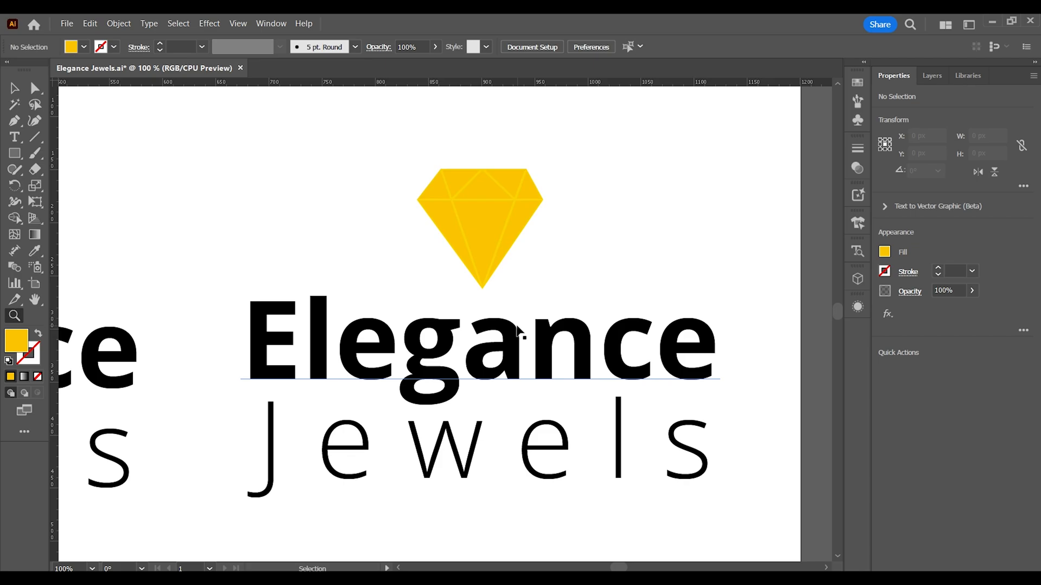
click(14, 88)
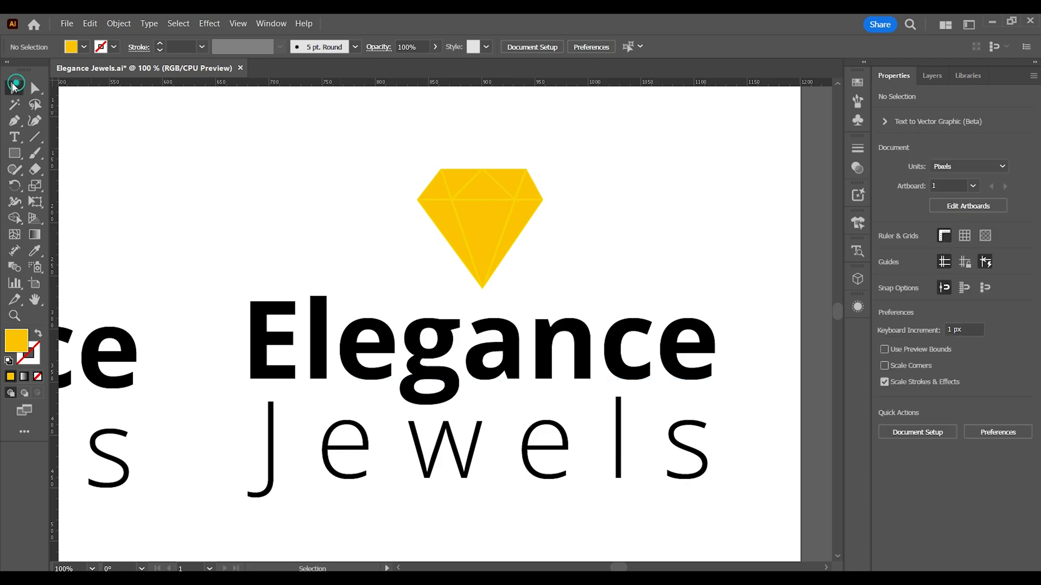
click(288, 340)
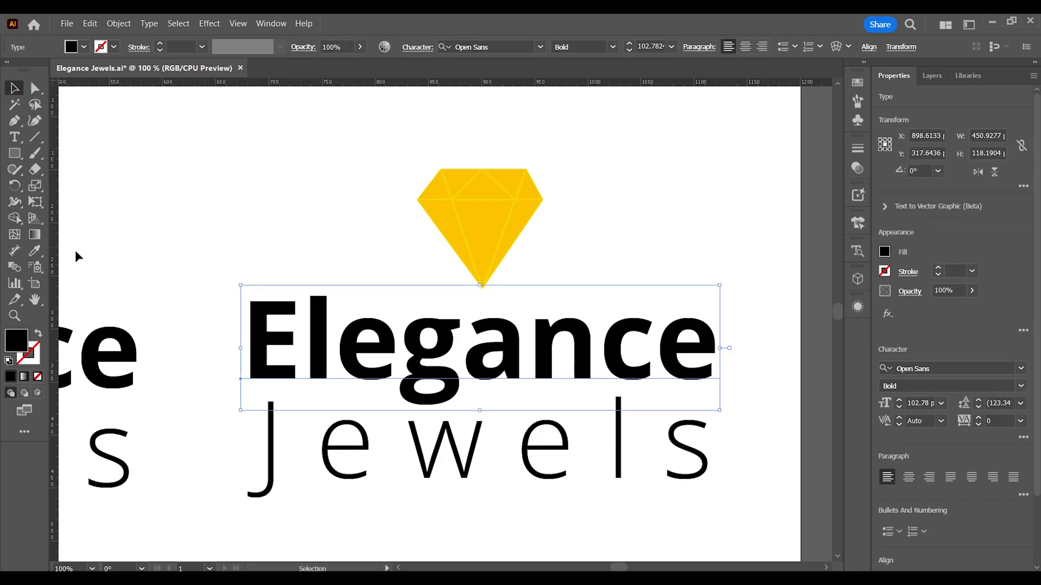
click(38, 249)
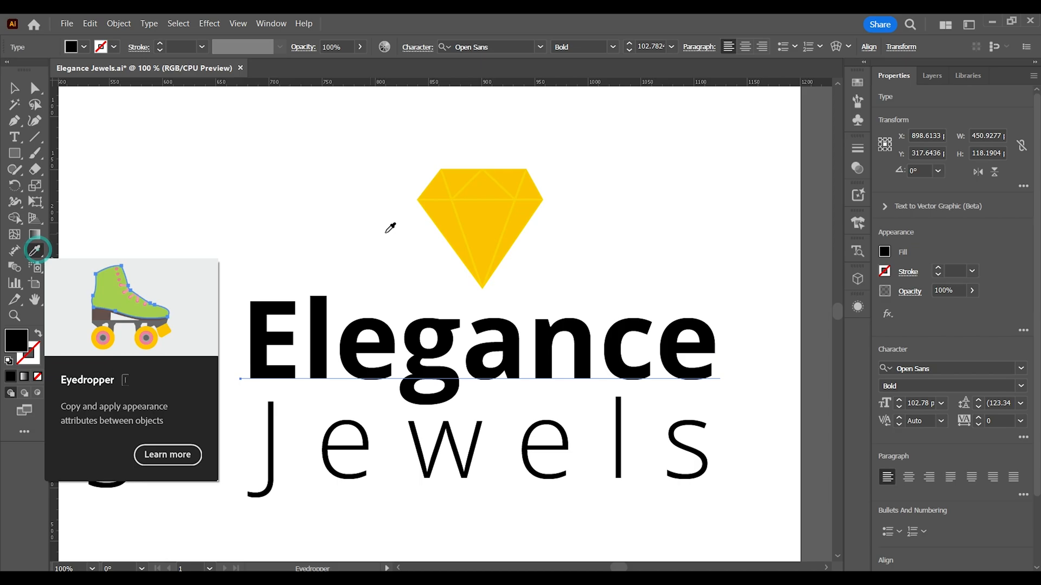
click(486, 220)
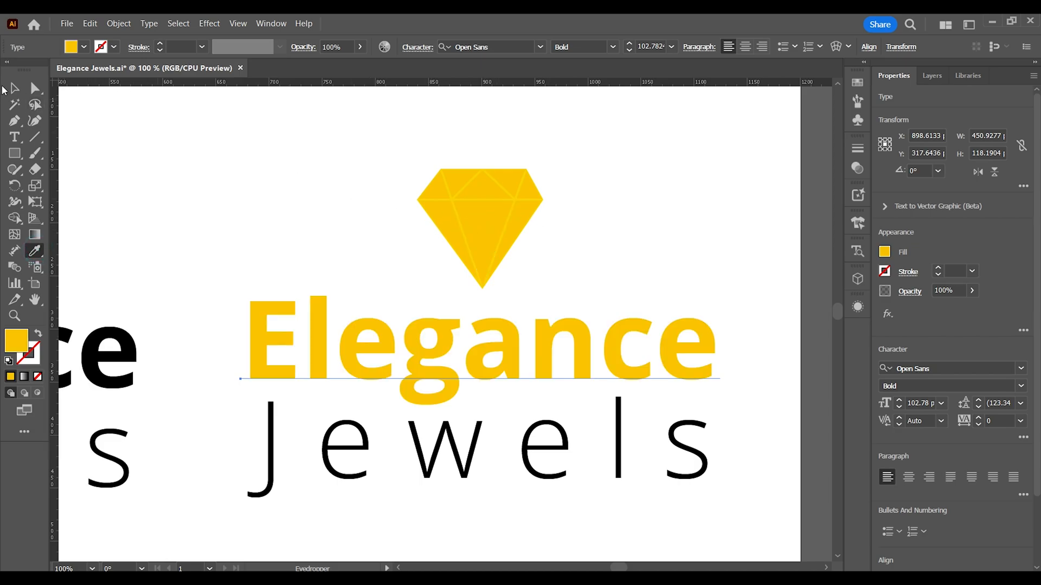
Step: Fill the word Jewels beneath the yellow Elegance lettering with the RGB colour 251, 208, 0
click(14, 88)
click(272, 452)
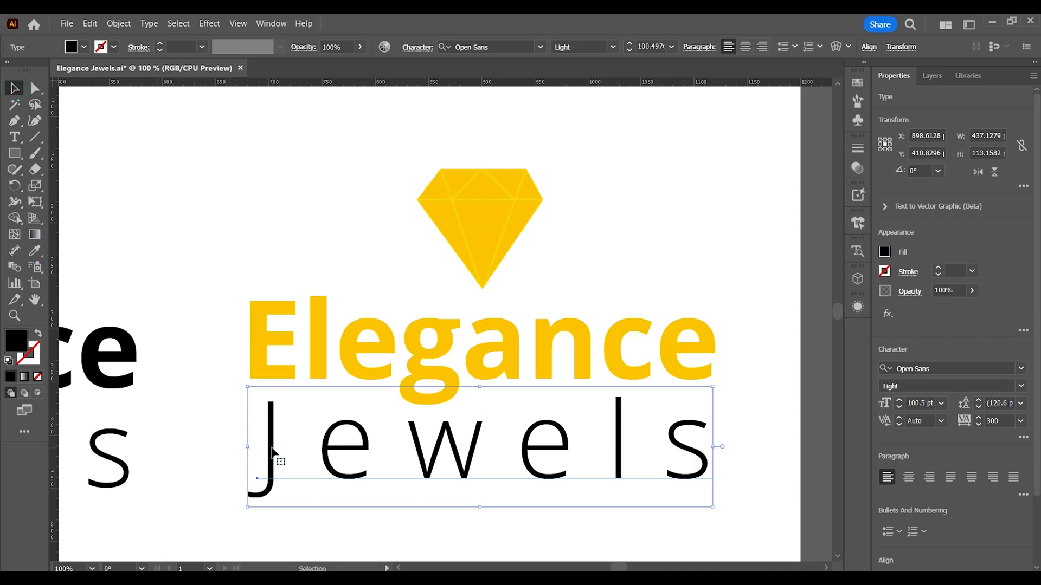
click(39, 248)
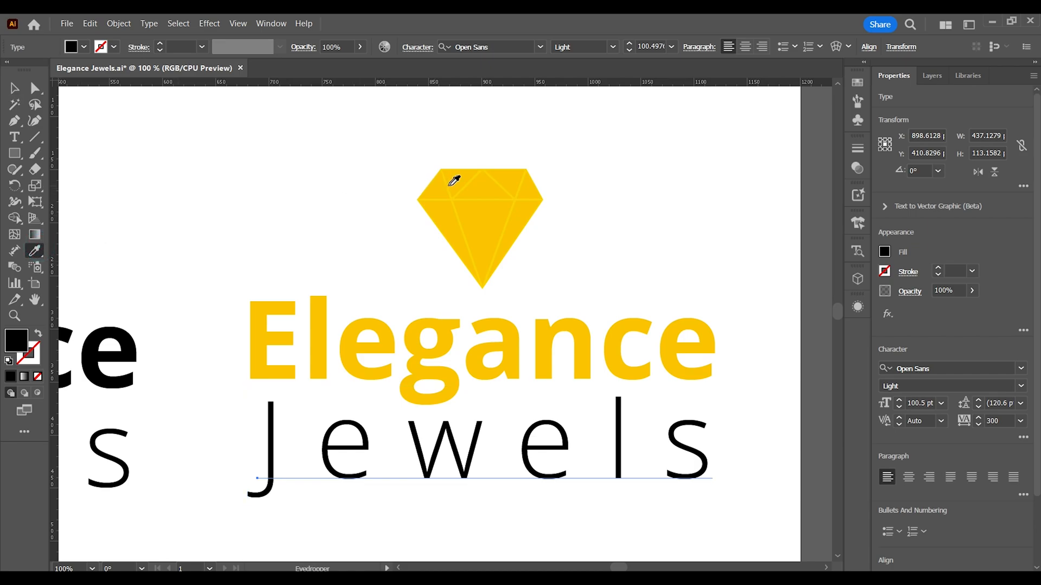
click(14, 85)
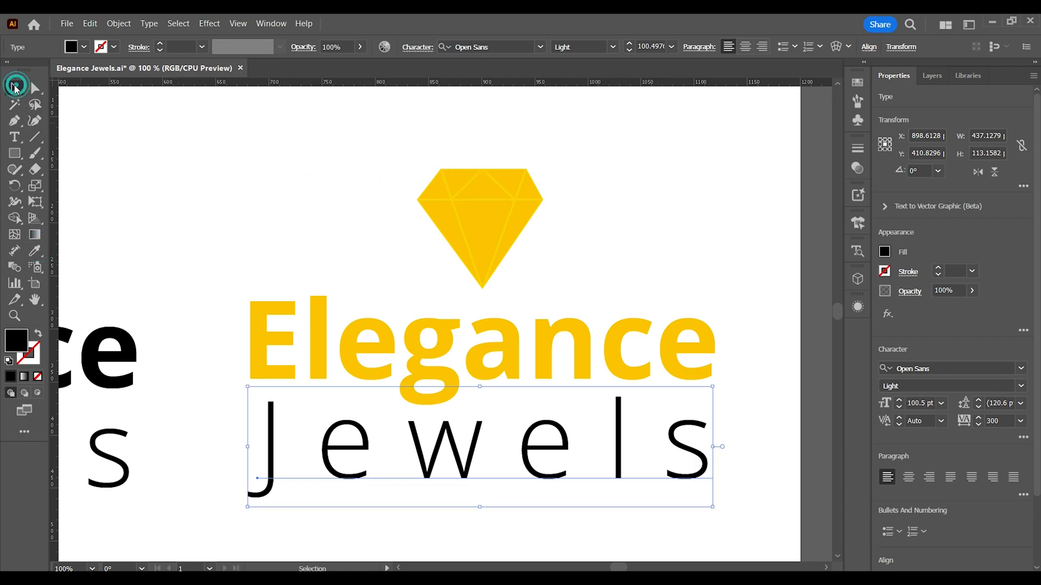
click(886, 251)
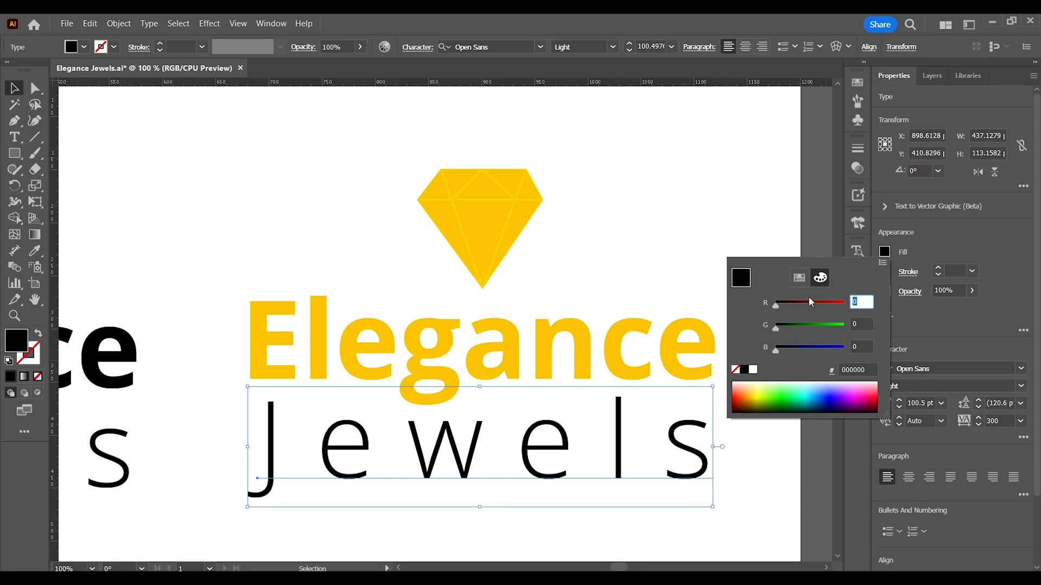
text(251)
key(Tab)
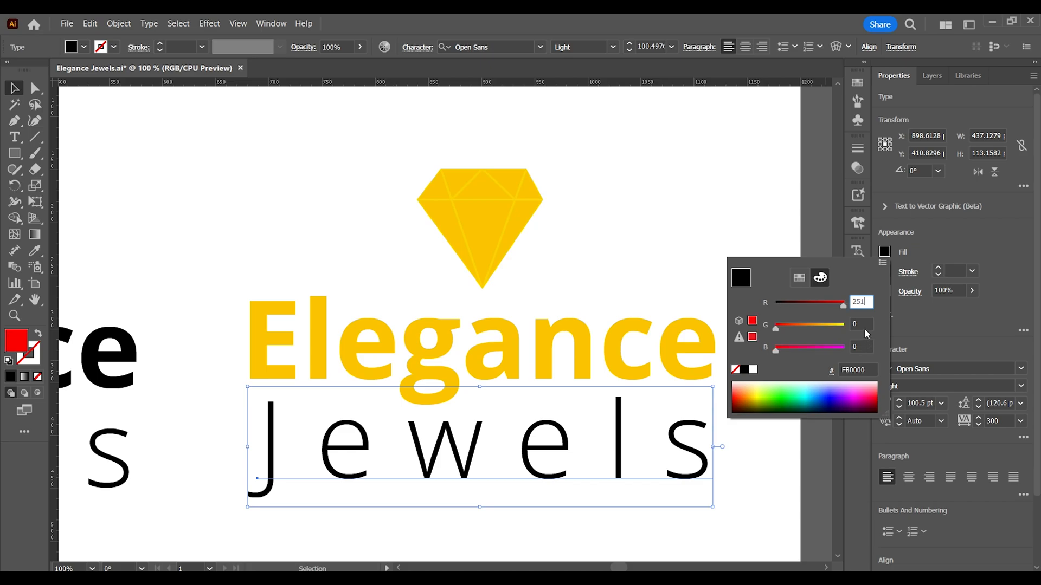
text(208)
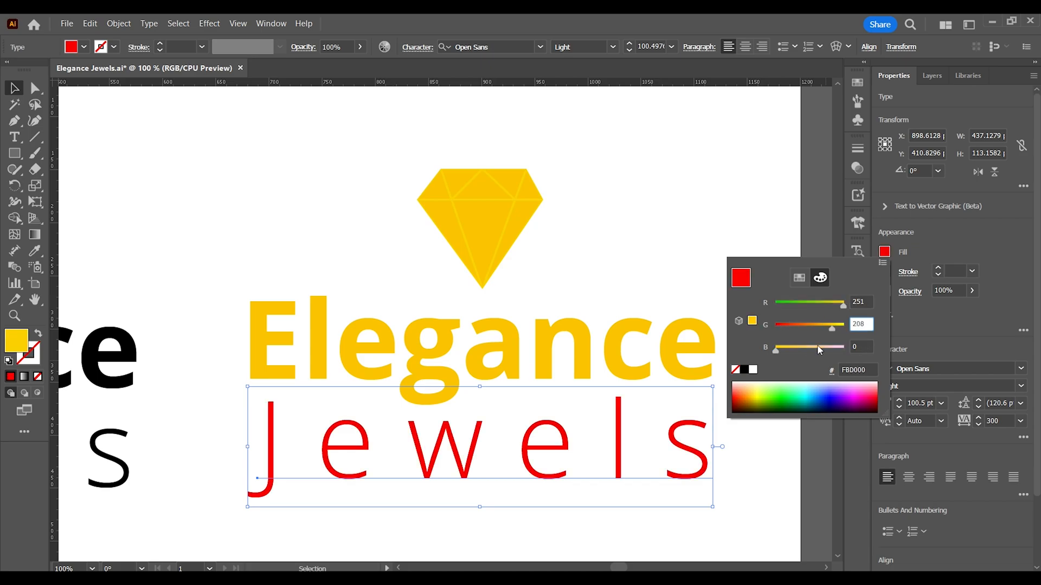
click(860, 346)
key(Return)
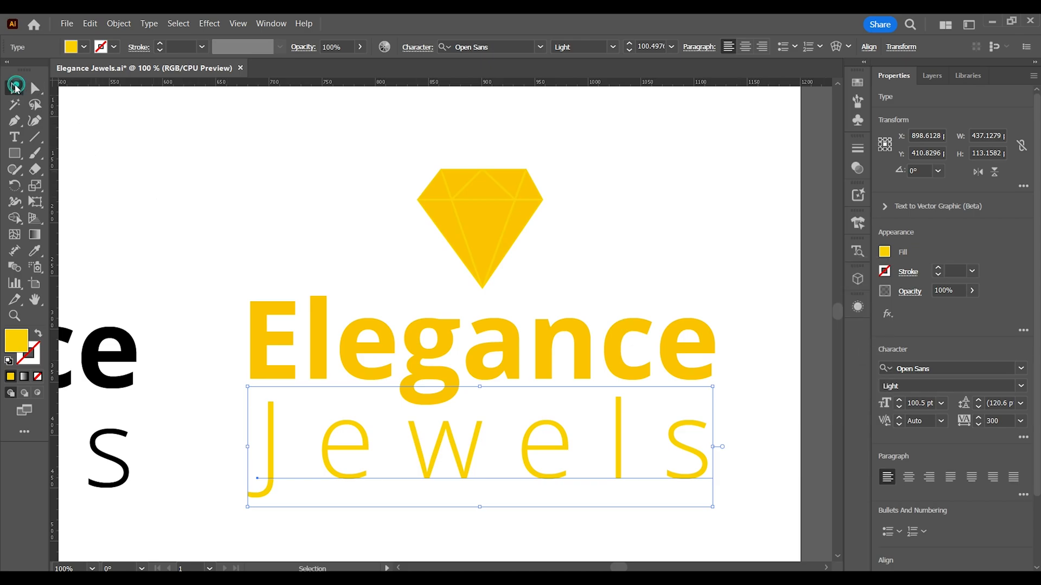
click(571, 278)
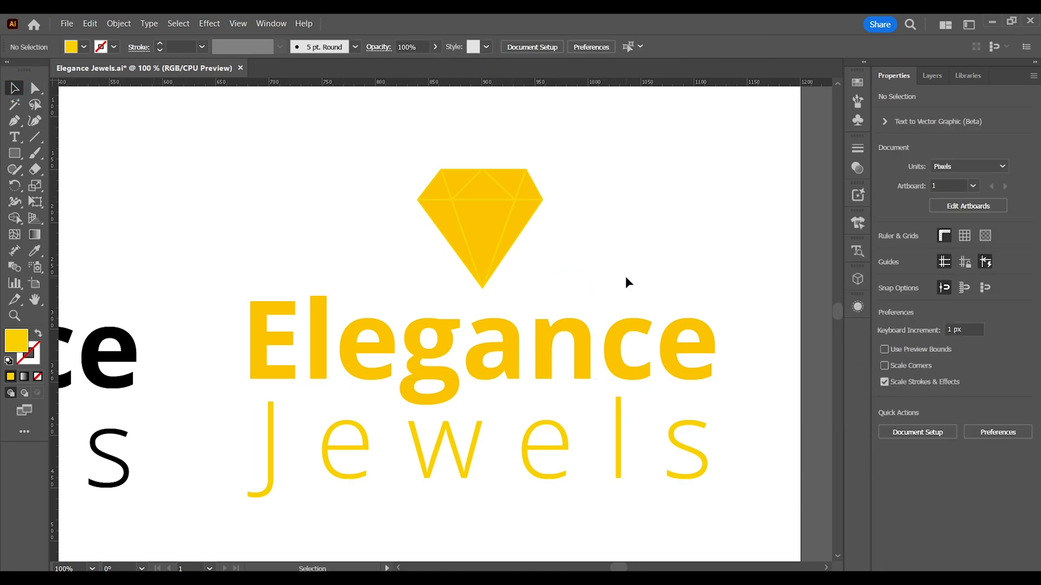
Step: Recolour the word Jewels beneath the yellow Elegance lettering with a light grey swatch
click(324, 459)
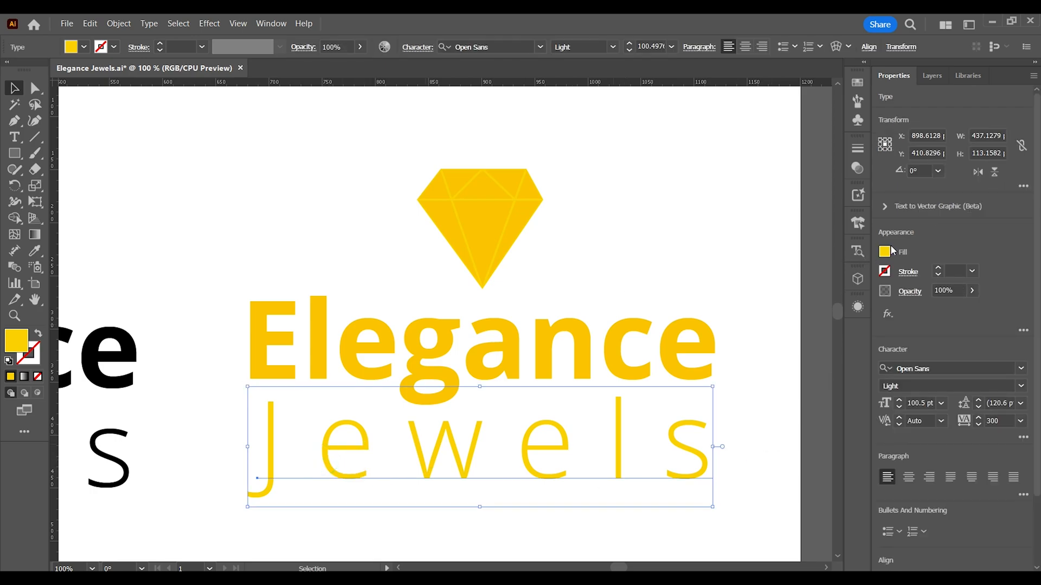
click(885, 251)
click(799, 278)
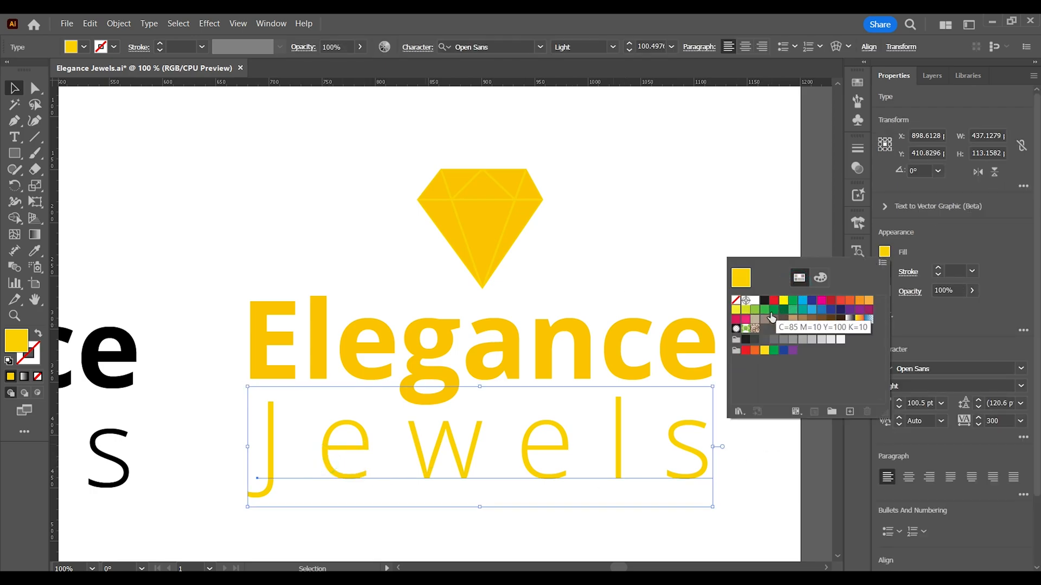
click(812, 339)
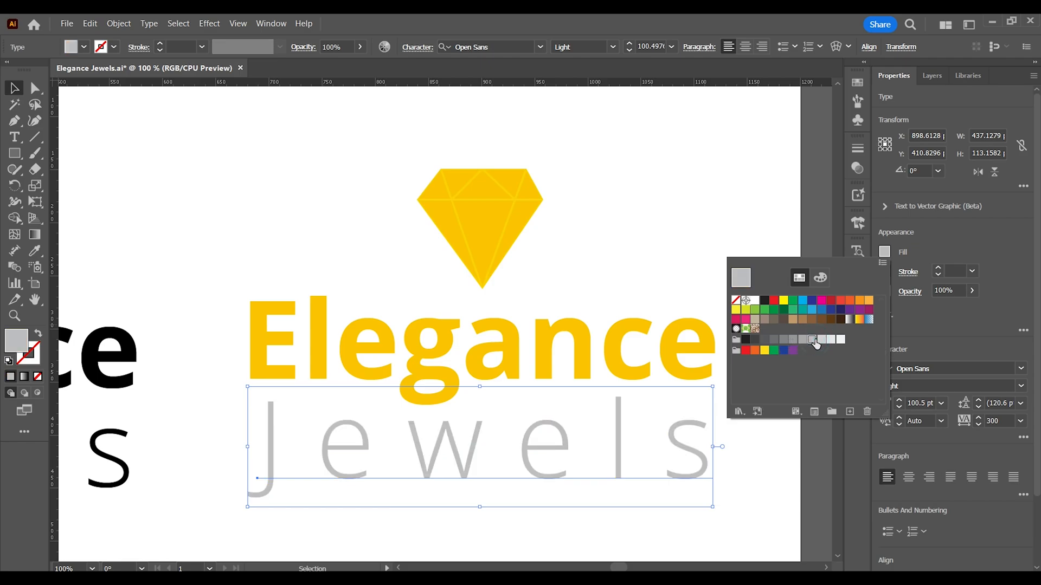
click(821, 340)
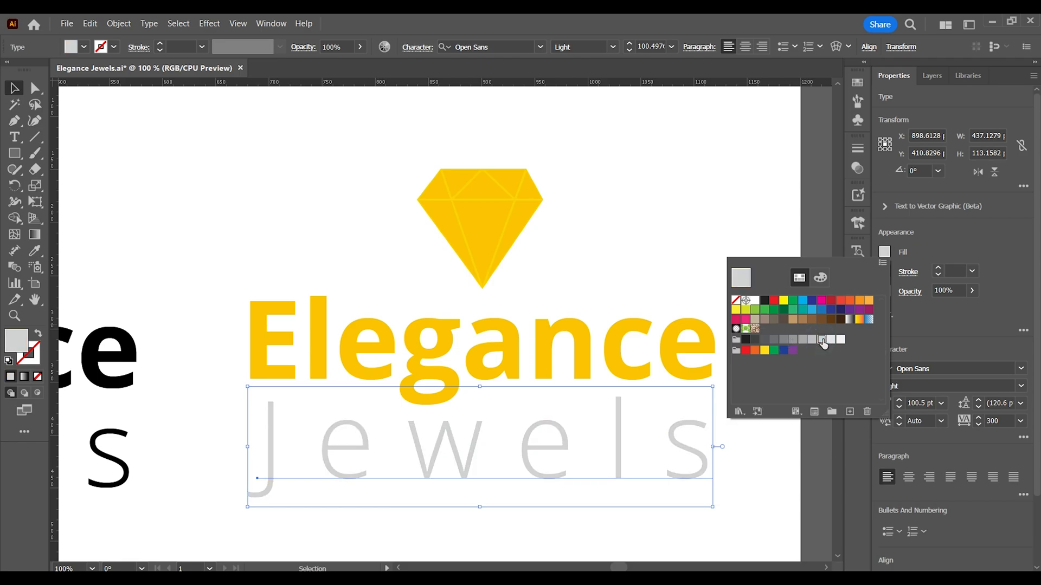
click(681, 261)
click(666, 249)
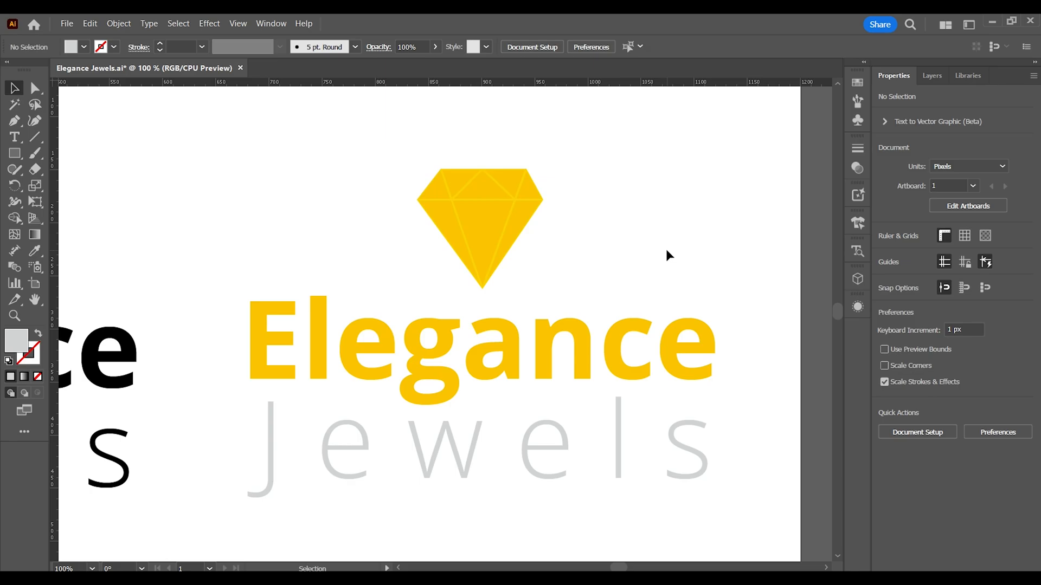
Step: Duplicate the yellow-and-grey stacked logo straight down into the empty lower area of the artboard
key(ctrl+minus)
key(ctrl+minus)
key(ctrl+minus)
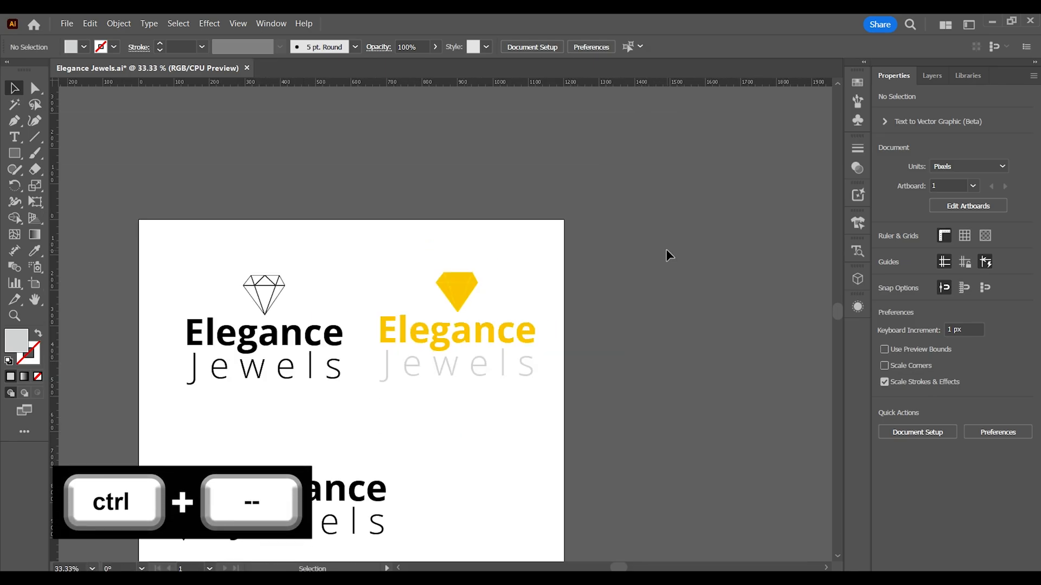
drag(508, 425, 616, 326)
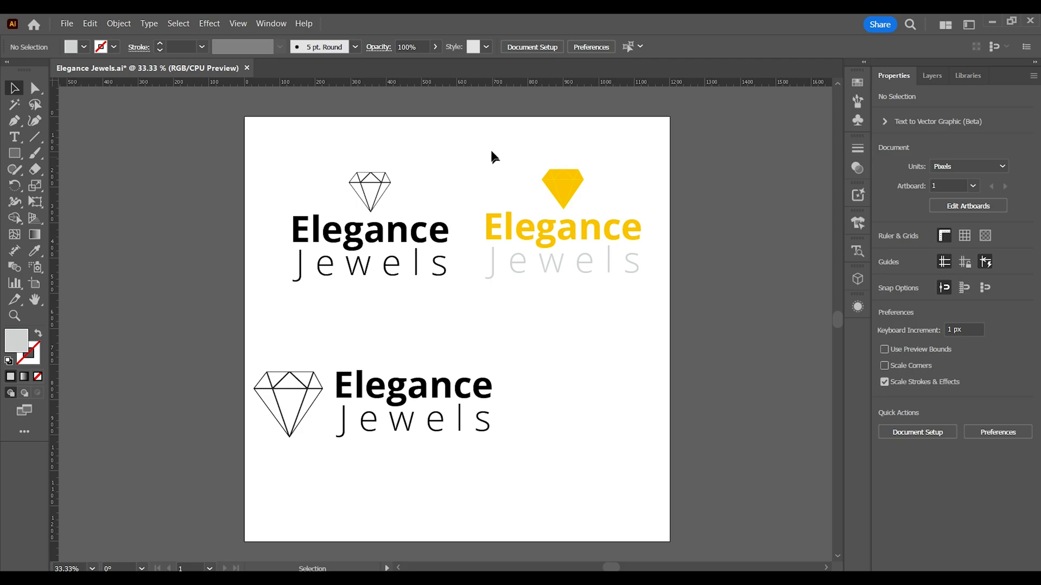
drag(486, 142, 517, 172)
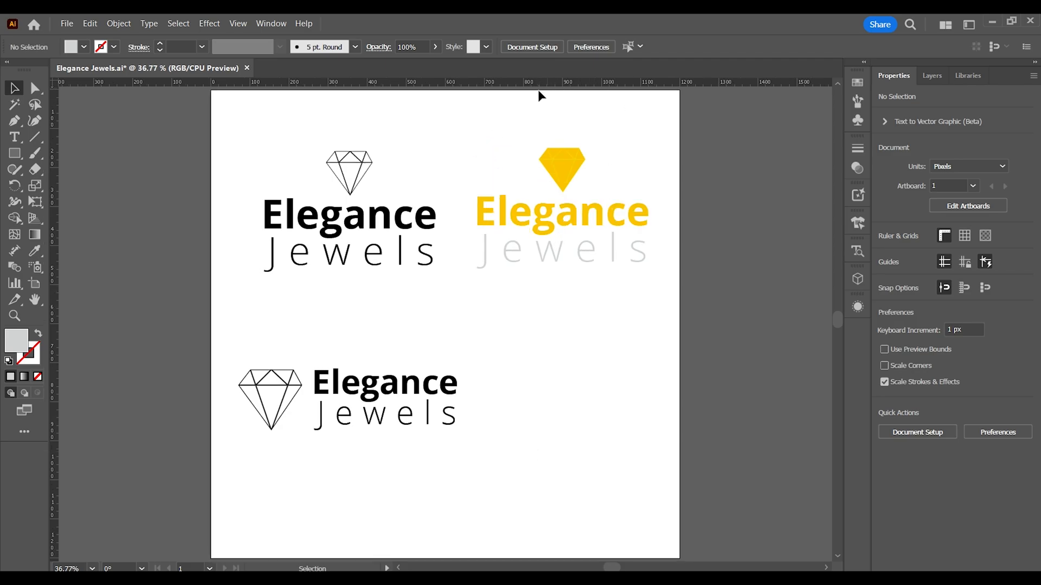
drag(638, 261, 638, 261)
drag(584, 212, 590, 467)
click(604, 374)
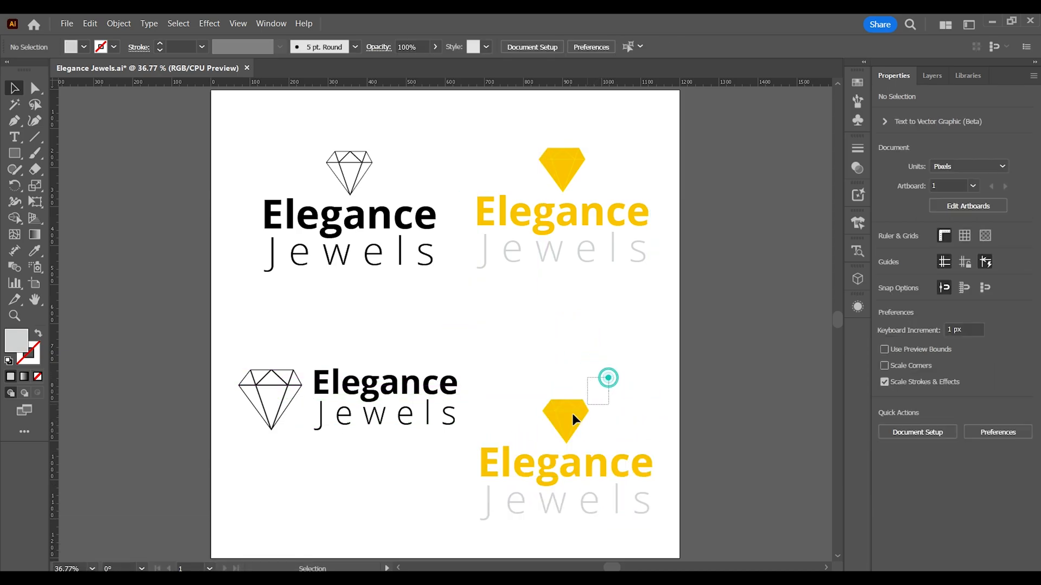
Step: Move the copied yellow diamond to the left of its lettering and enlarge it
click(572, 414)
drag(568, 416, 434, 491)
drag(407, 471, 372, 423)
click(571, 531)
Step: Use temporary horizontal guides at the top of Elegance and bottom of Jewels to match the yellow diamond's height to the lettering
key(z)
click(485, 474)
drag(456, 354, 499, 376)
drag(181, 81, 306, 292)
key(v)
drag(380, 81, 414, 426)
click(324, 325)
click(465, 278)
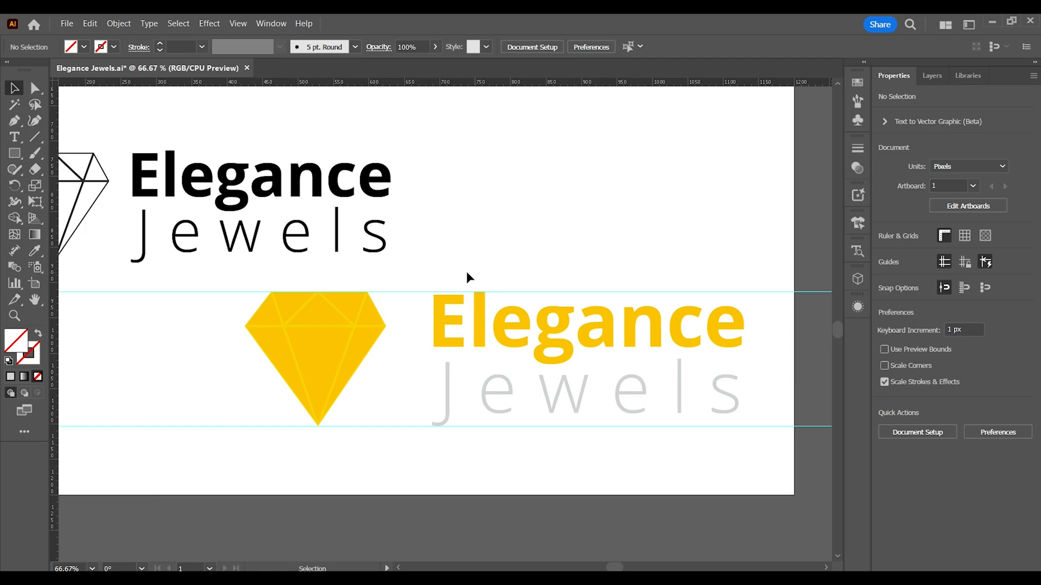
click(180, 292)
key(Delete)
Step: Rearrange the logos by shifting the black stacked one up and left, the yellow stacked one down, and the black side-by-side one up
key(ctrl+minus)
key(ctrl+minus)
key(ctrl+minus)
click(431, 246)
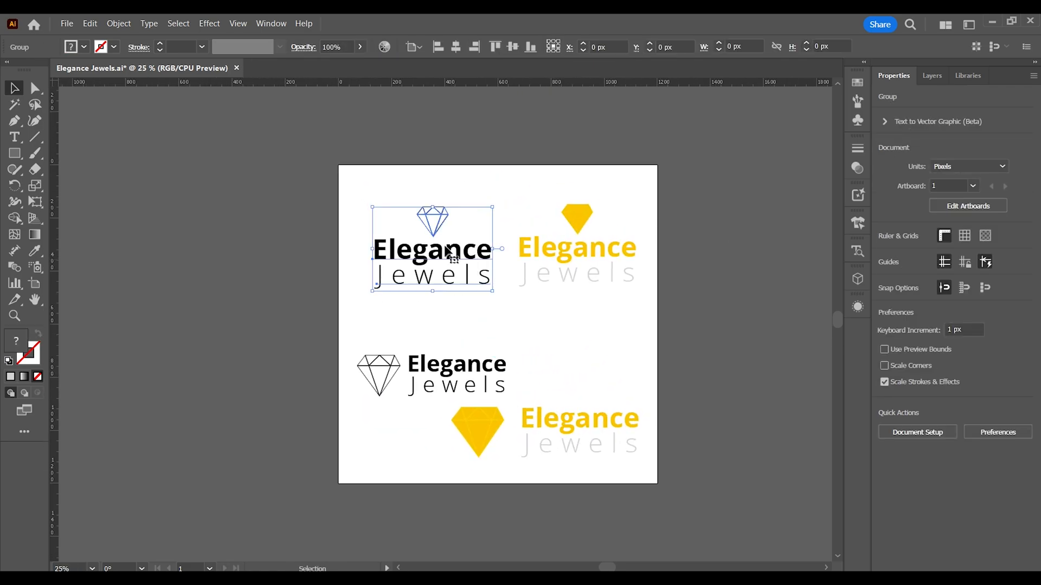
drag(430, 246, 420, 239)
drag(527, 195, 630, 303)
drag(412, 379, 409, 359)
click(421, 400)
Step: Draw a rectangle about 609 px wide over the black side-by-side logo and fill it black
key(ctrl+plus)
key(ctrl+plus)
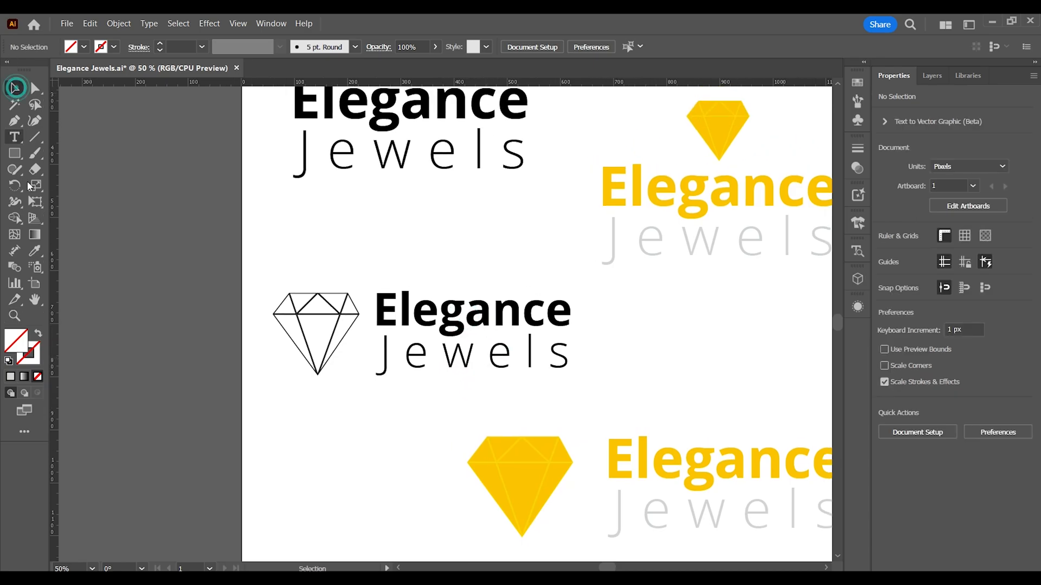
click(307, 321)
click(274, 255)
key(m)
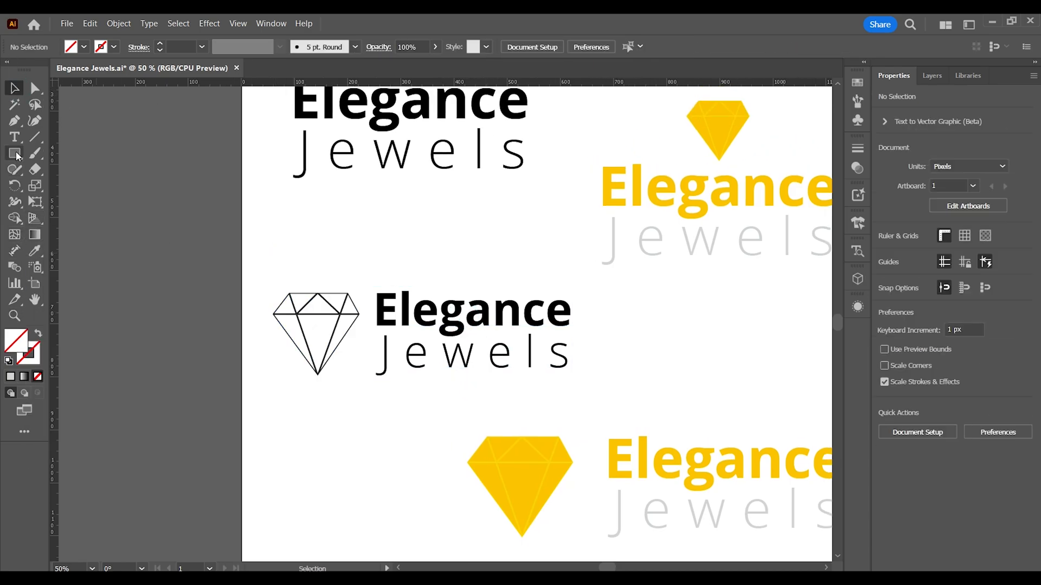
drag(261, 276, 585, 564)
click(71, 47)
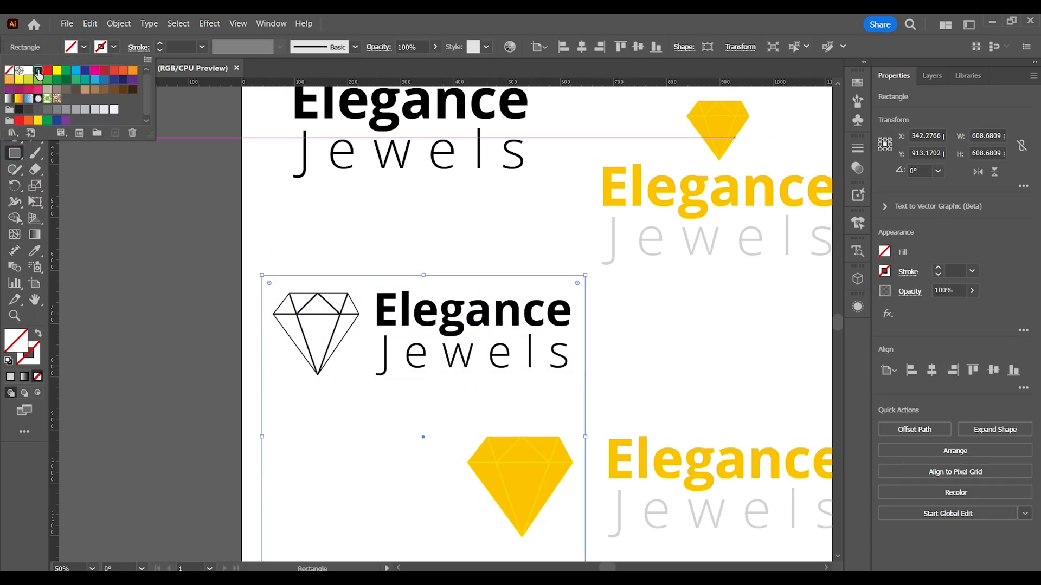
click(30, 68)
Step: Shorten the black rectangle to about 205 px high so it covers only the side-by-side logo
key(v)
scroll(443, 475, down, 5)
drag(443, 475, 441, 255)
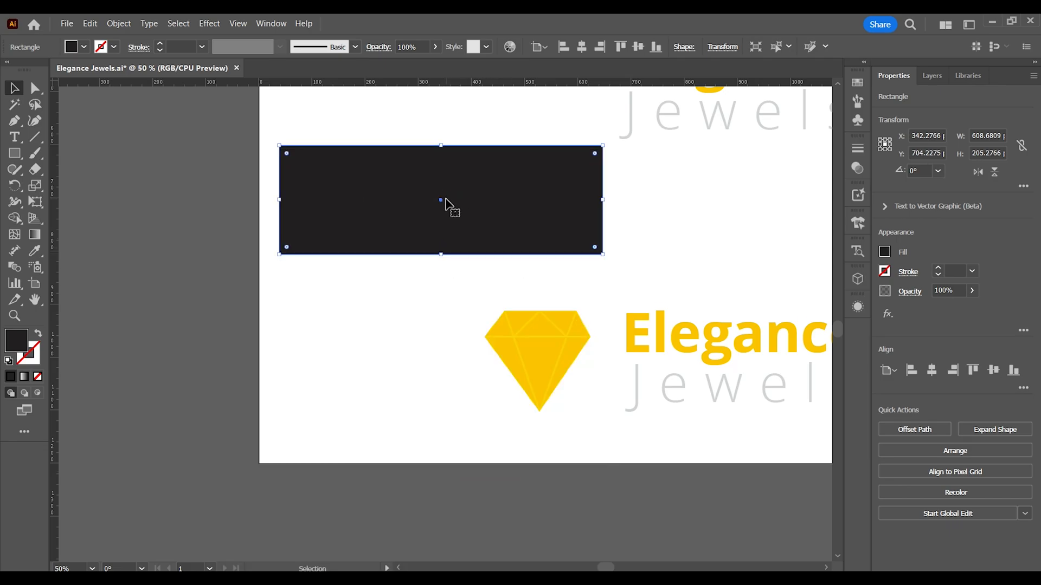
Step: Place the black rectangle centred behind the side-by-side line logo and reduce its opacity to 20%
drag(448, 206, 261, 285)
drag(411, 193, 262, 359)
drag(174, 291, 375, 184)
click(232, 158)
right_click(383, 153)
mouse_move(428, 451)
click(535, 490)
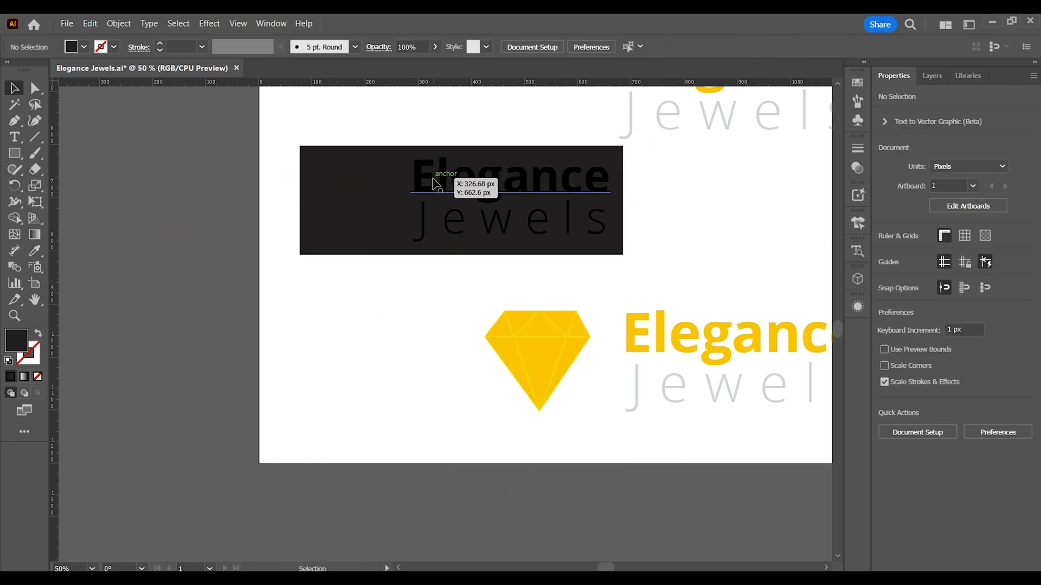
drag(969, 309, 926, 309)
click(335, 275)
Step: Fill the Elegance Jewels lettering on the rectangle with white
click(14, 316)
click(460, 192)
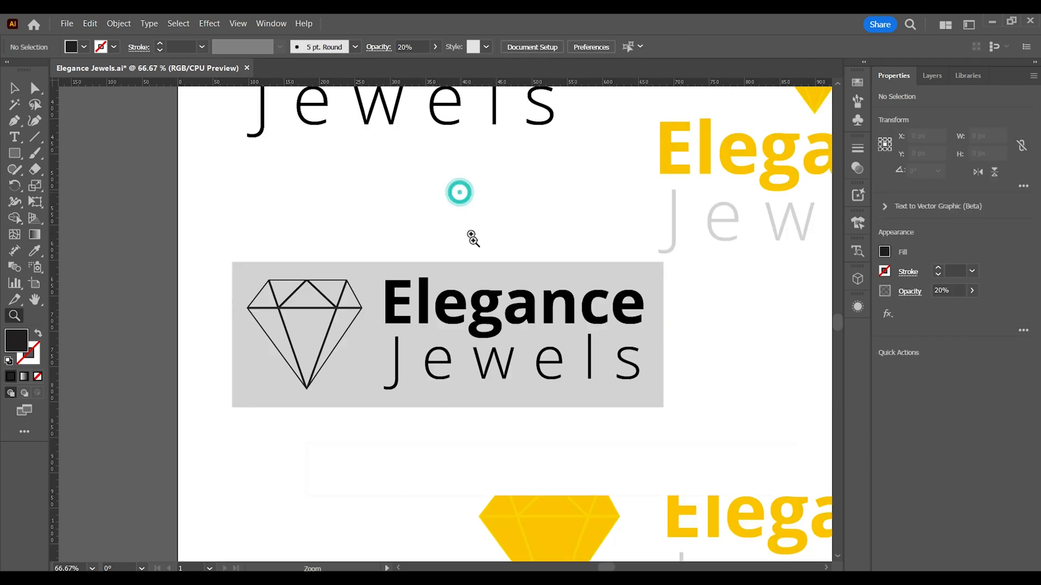
click(14, 88)
click(401, 302)
double_click(400, 304)
click(496, 329)
click(885, 252)
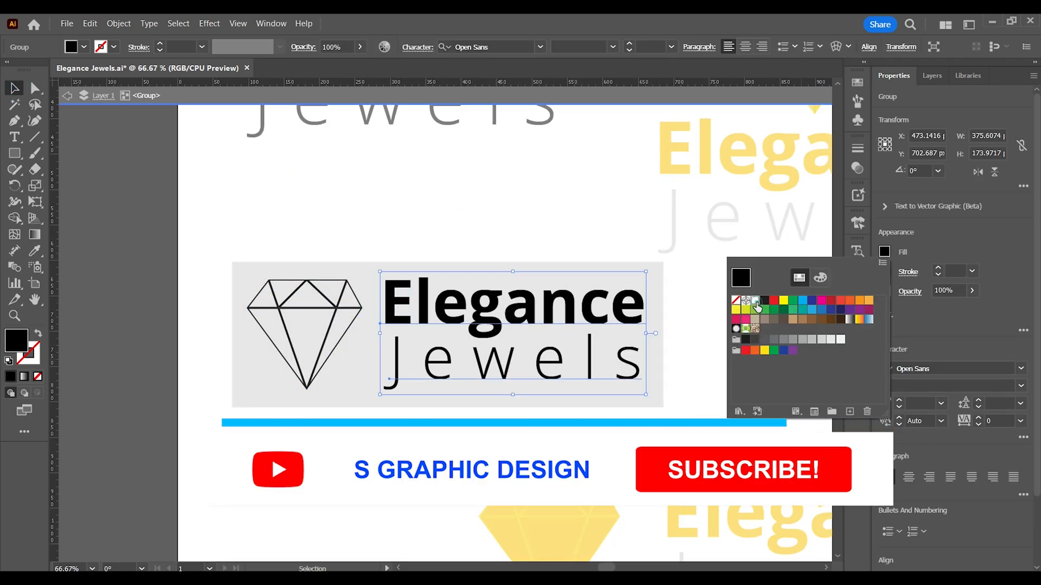
click(757, 301)
Step: Give the diamond on the rectangle a white fill and a 1 pt black stroke
click(292, 296)
click(917, 481)
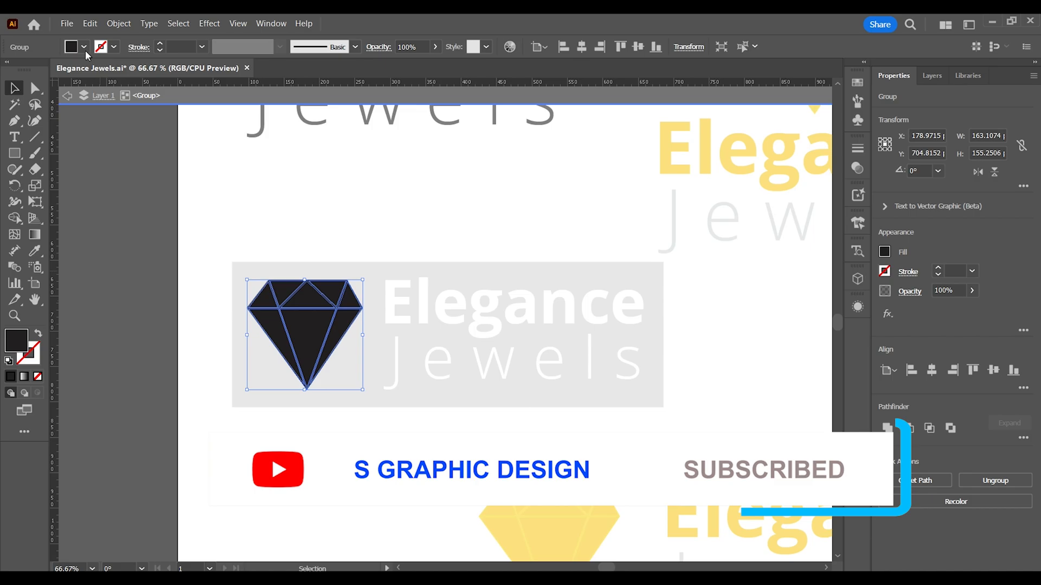
click(84, 47)
click(28, 71)
click(113, 47)
click(27, 71)
key(Escape)
key(Escape)
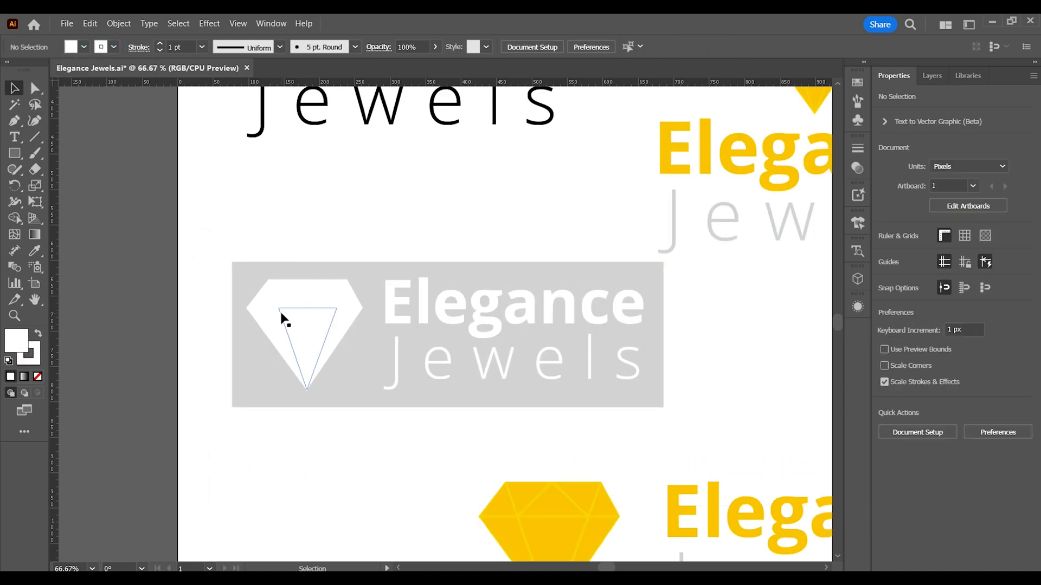
click(287, 293)
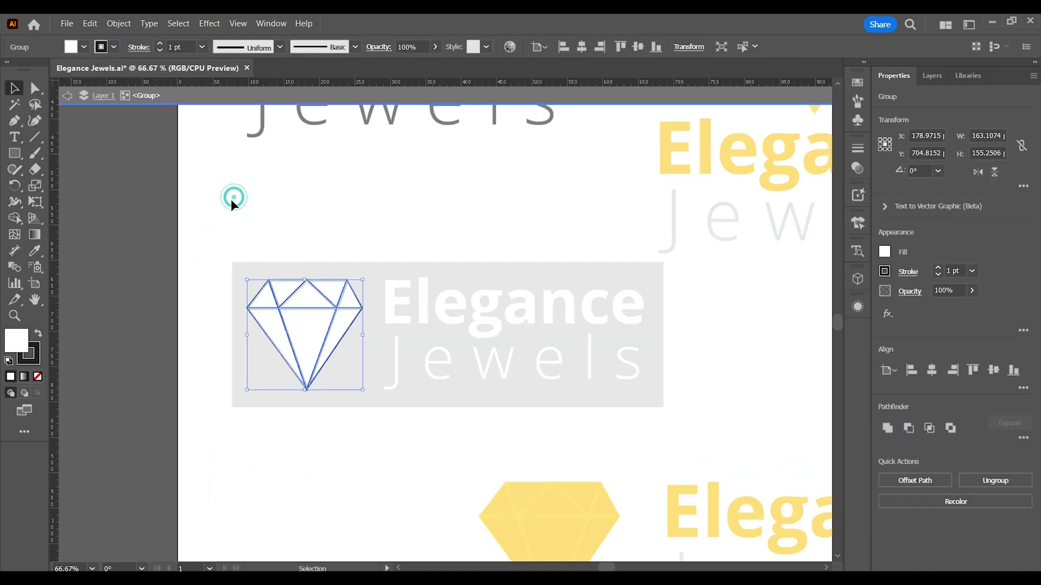
click(72, 102)
Step: Set the background rectangle's opacity to 100%
click(288, 268)
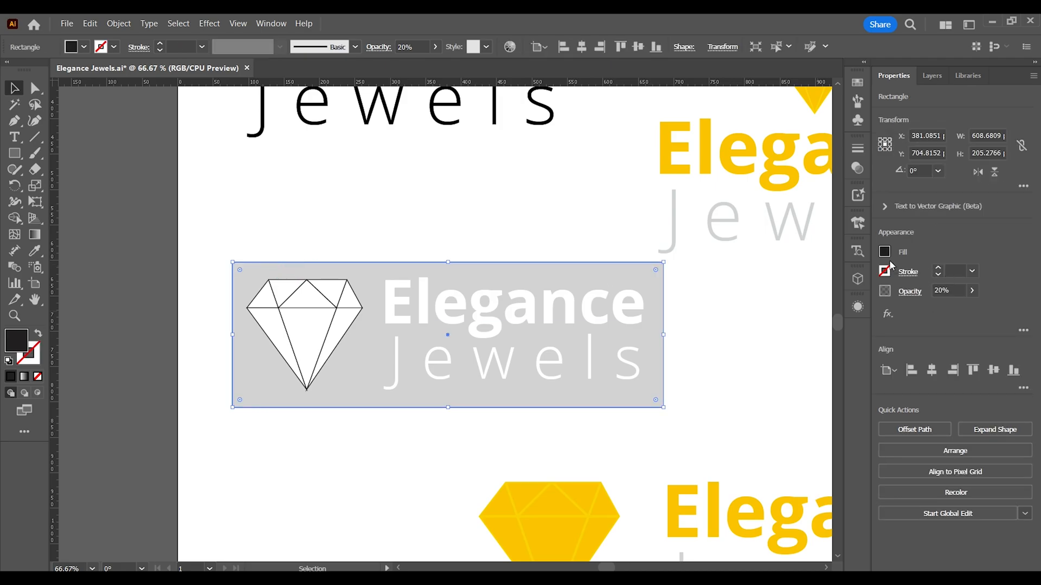
click(973, 291)
click(969, 307)
click(184, 240)
Step: Move the yellow-and-grey stacked logo up, level with the black stacked logo
key(ctrl+minus)
key(ctrl+minus)
key(ctrl+0)
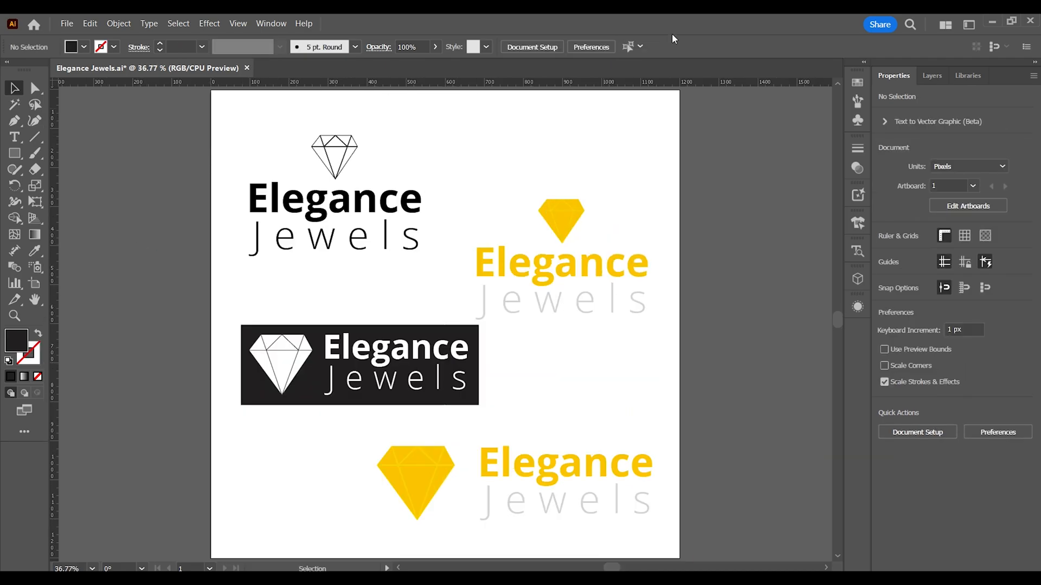
drag(568, 256, 573, 198)
click(448, 228)
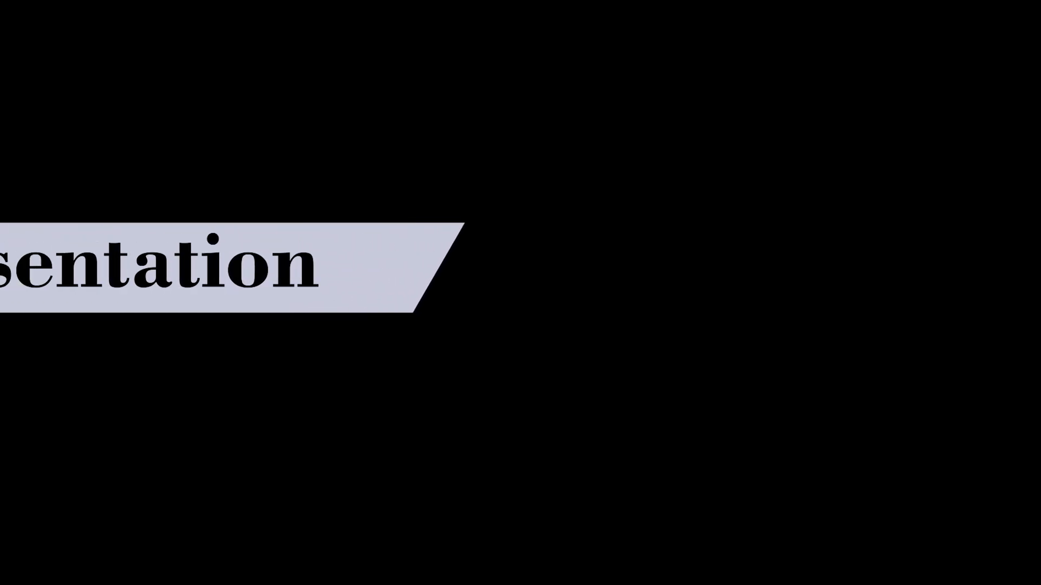